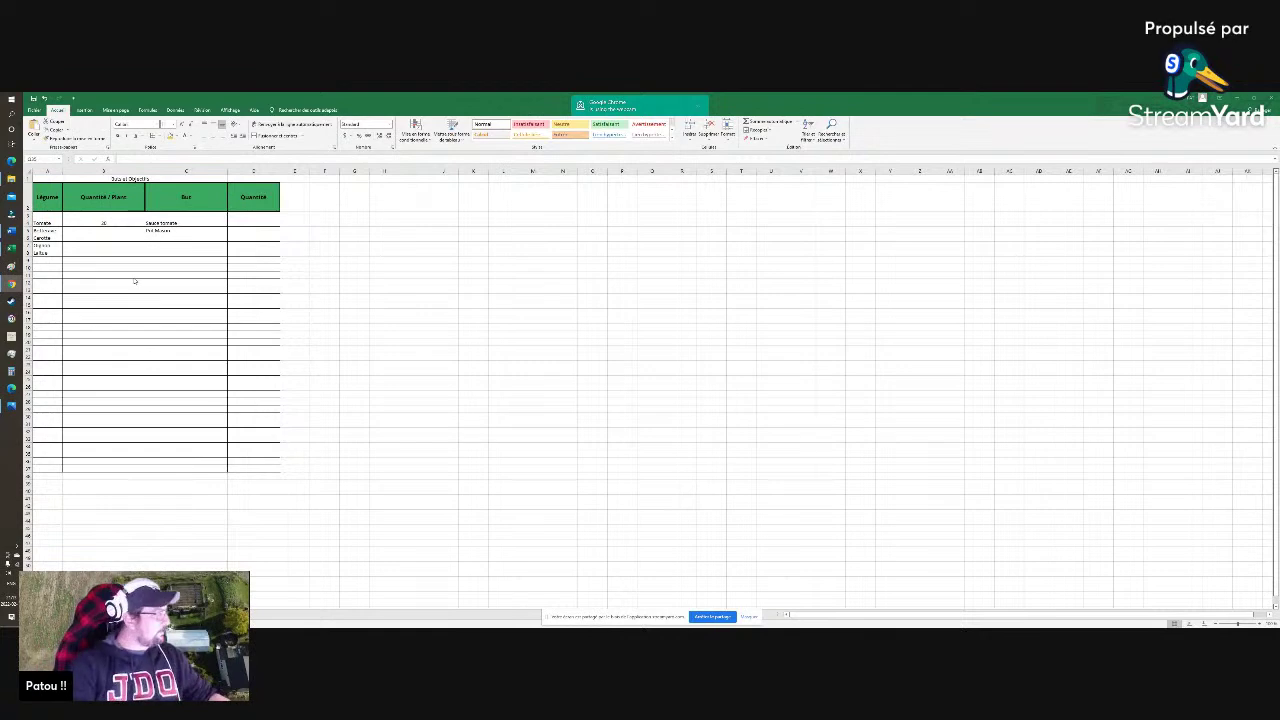
scroll(152, 232, up, 3)
scroll(257, 406, up, 1)
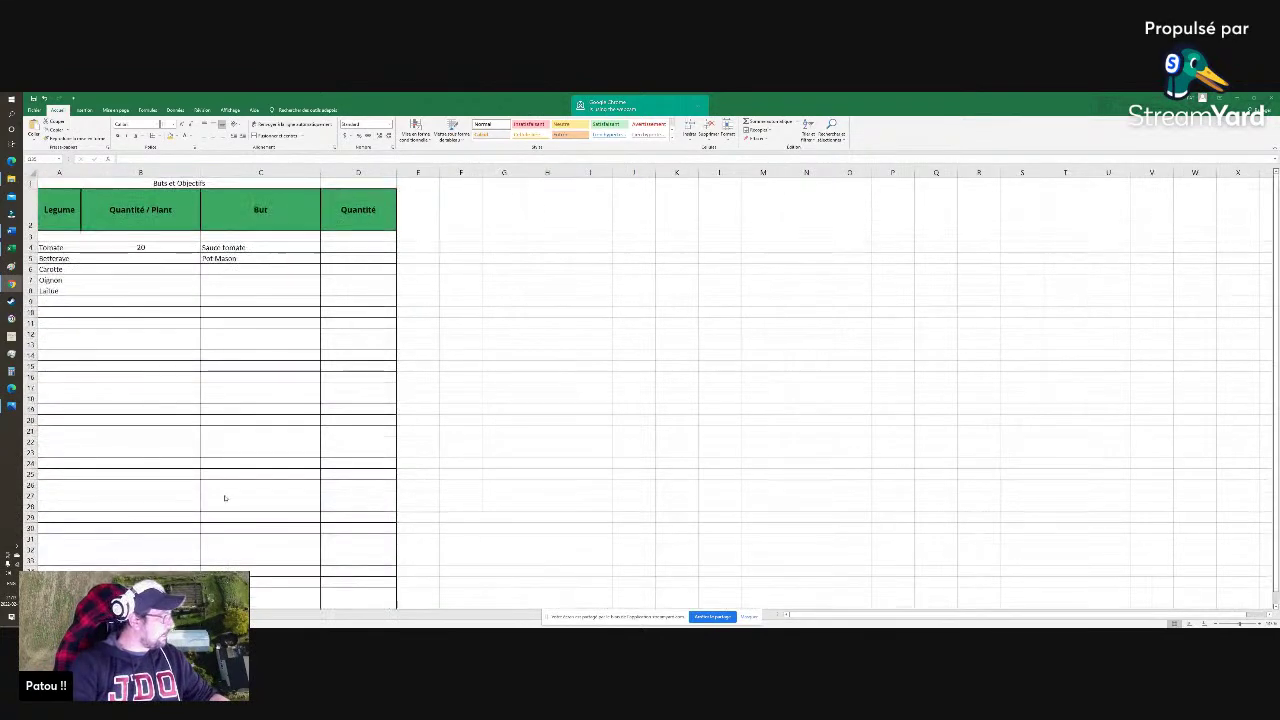
click(936, 582)
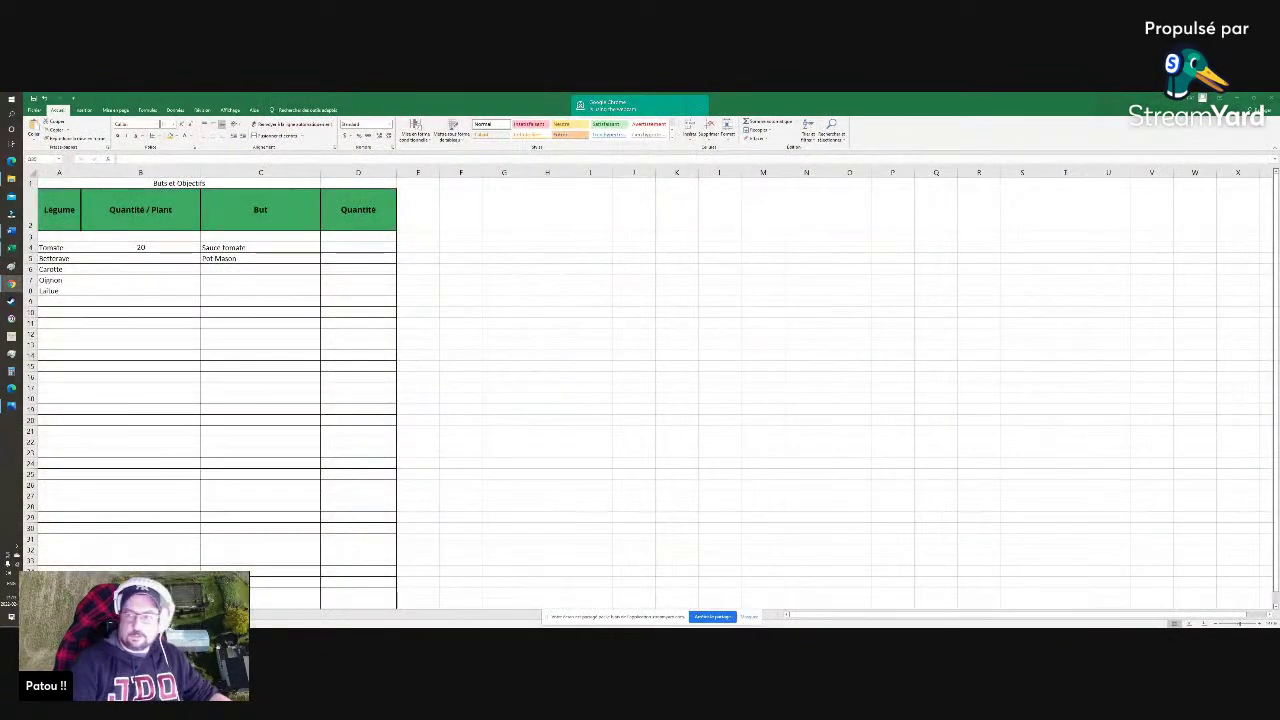
key(alt+Tab)
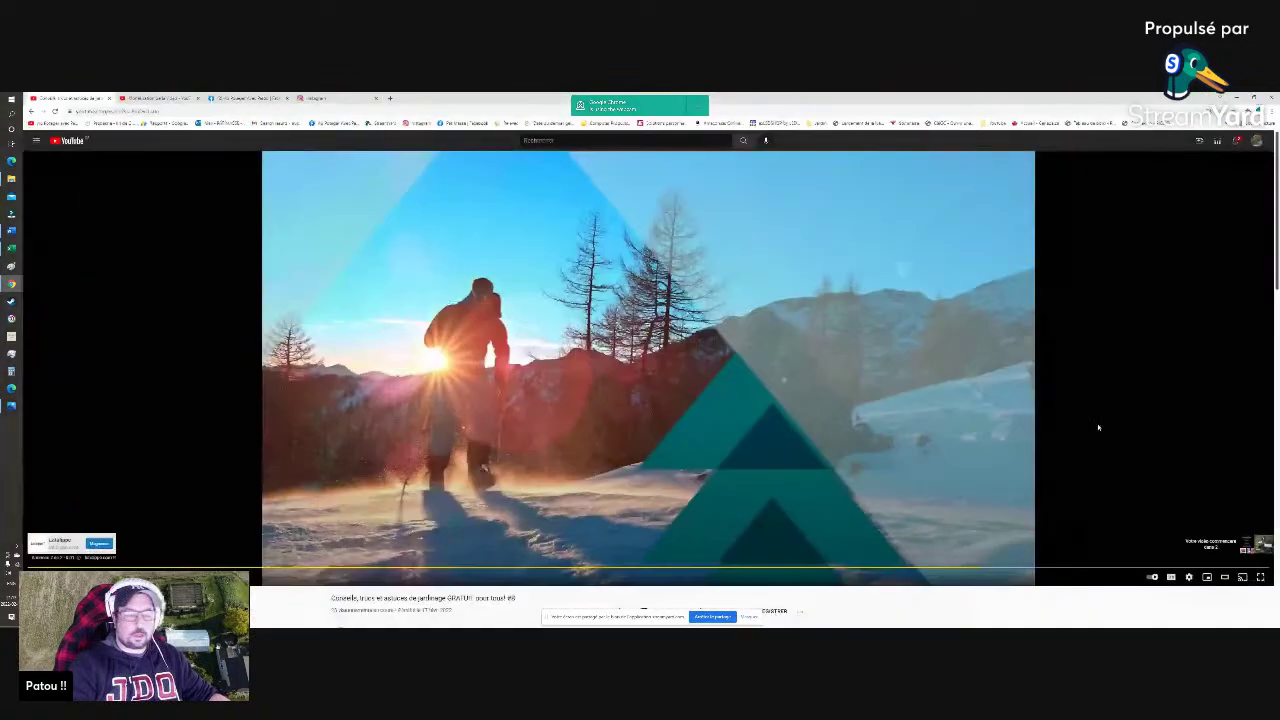
scroll(1098, 427, down, 5)
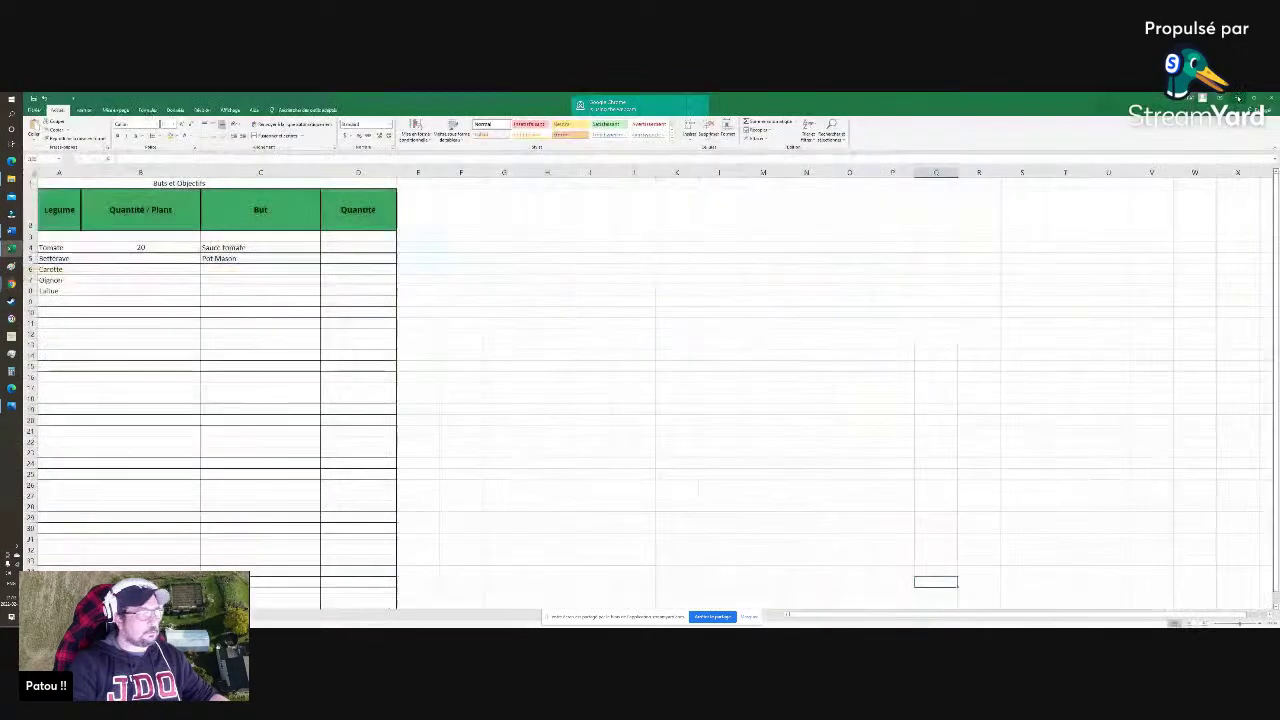
click(1237, 97)
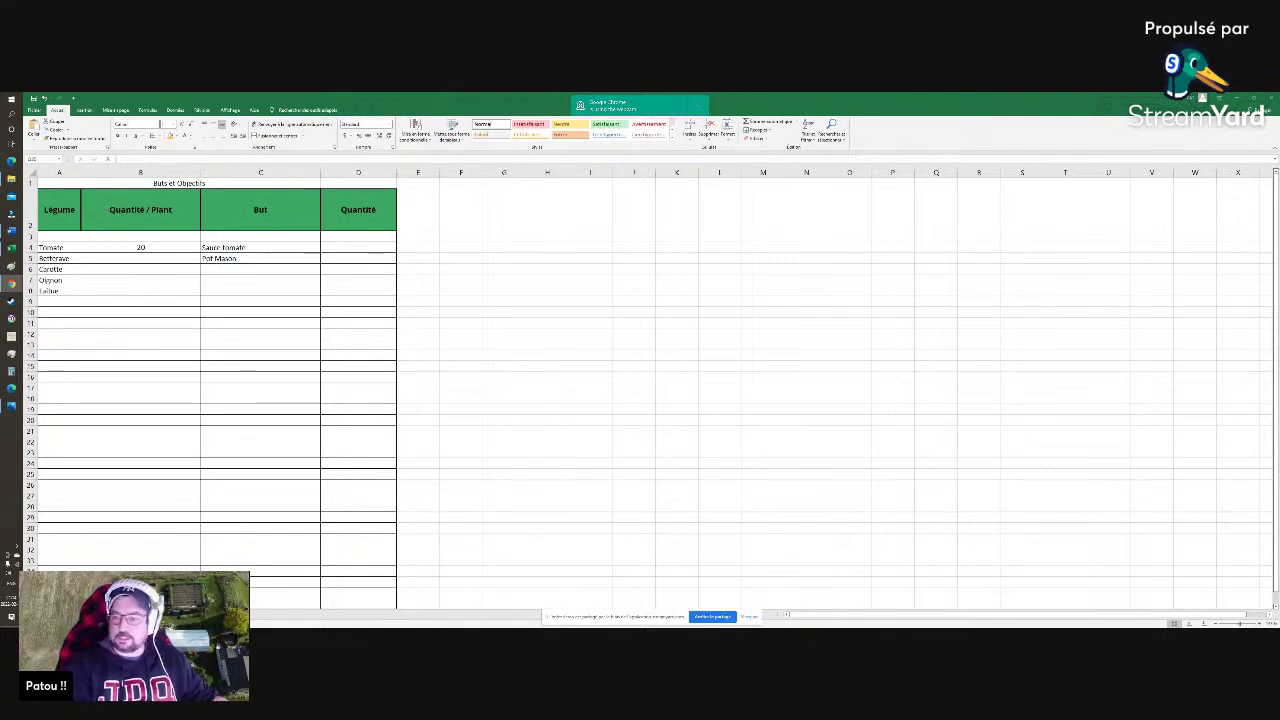
Examine the Buts et Objectifs table, with its vegetables, plant quantities and intended uses, at a larger zoom
scroll(182, 377, up, 2)
scroll(182, 377, down, 3)
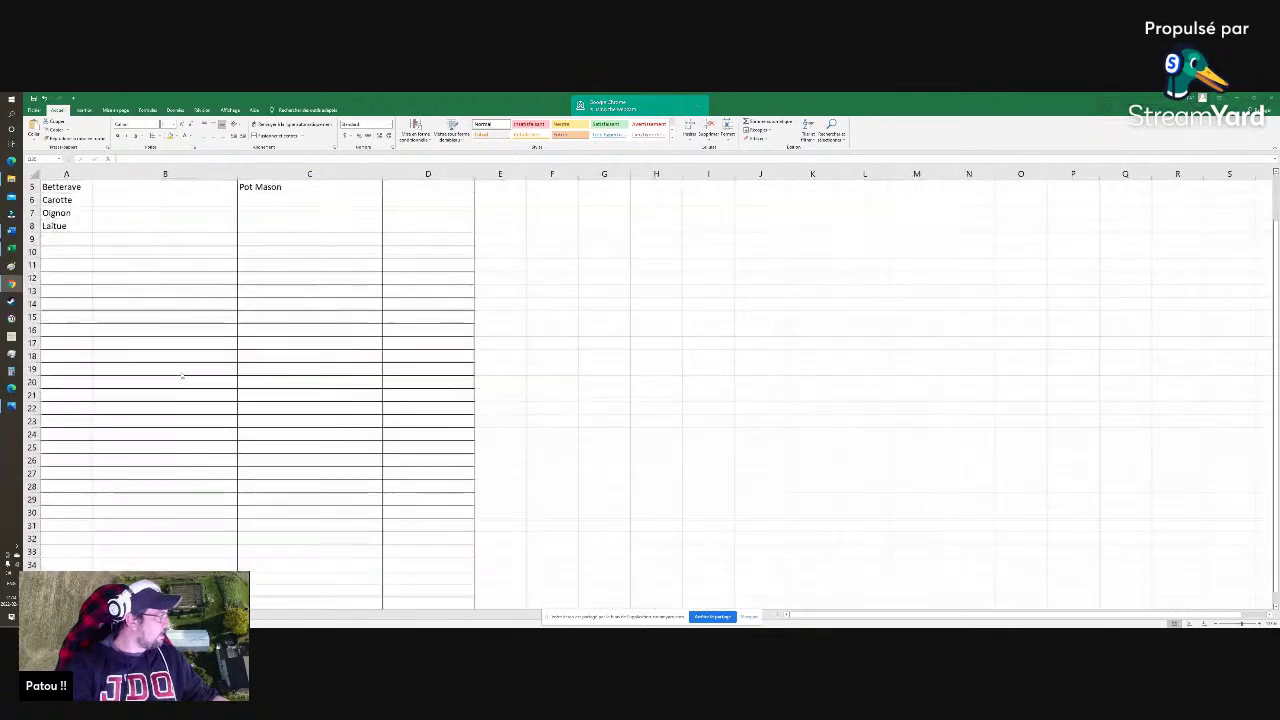
scroll(221, 392, up, 3)
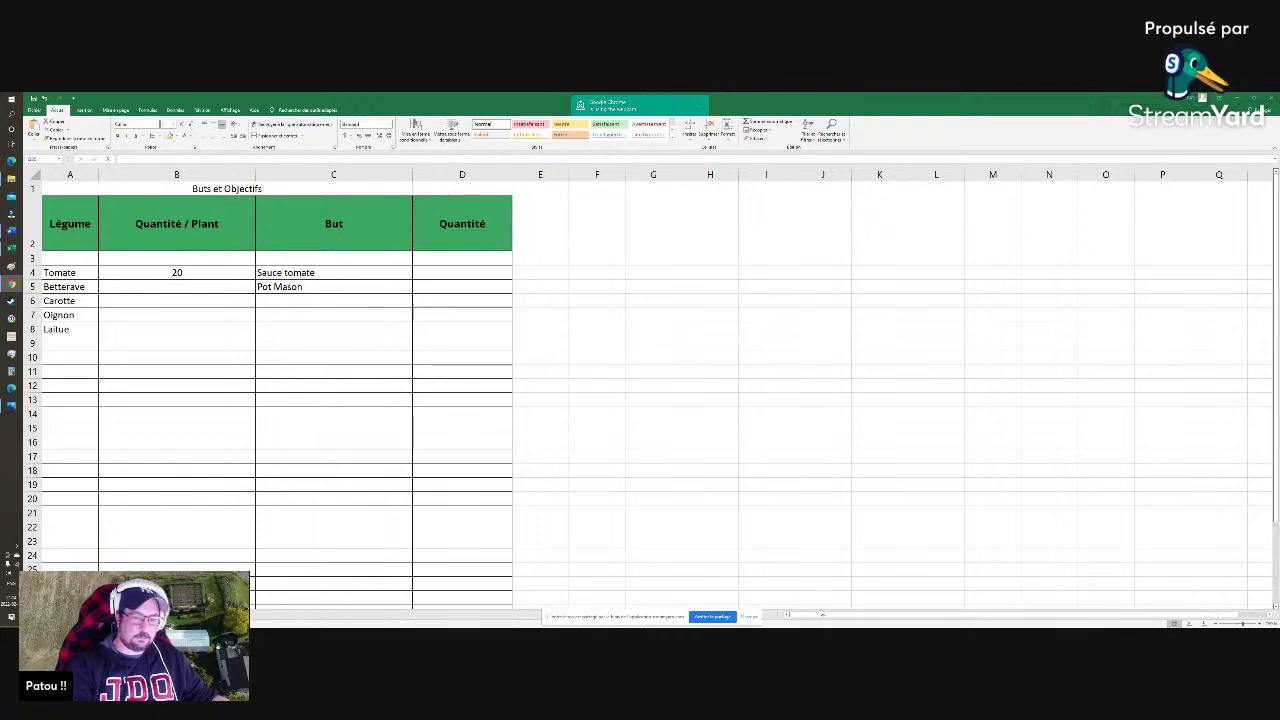
scroll(290, 305, up, 2)
scroll(297, 308, down, 1)
scroll(297, 308, up, 1)
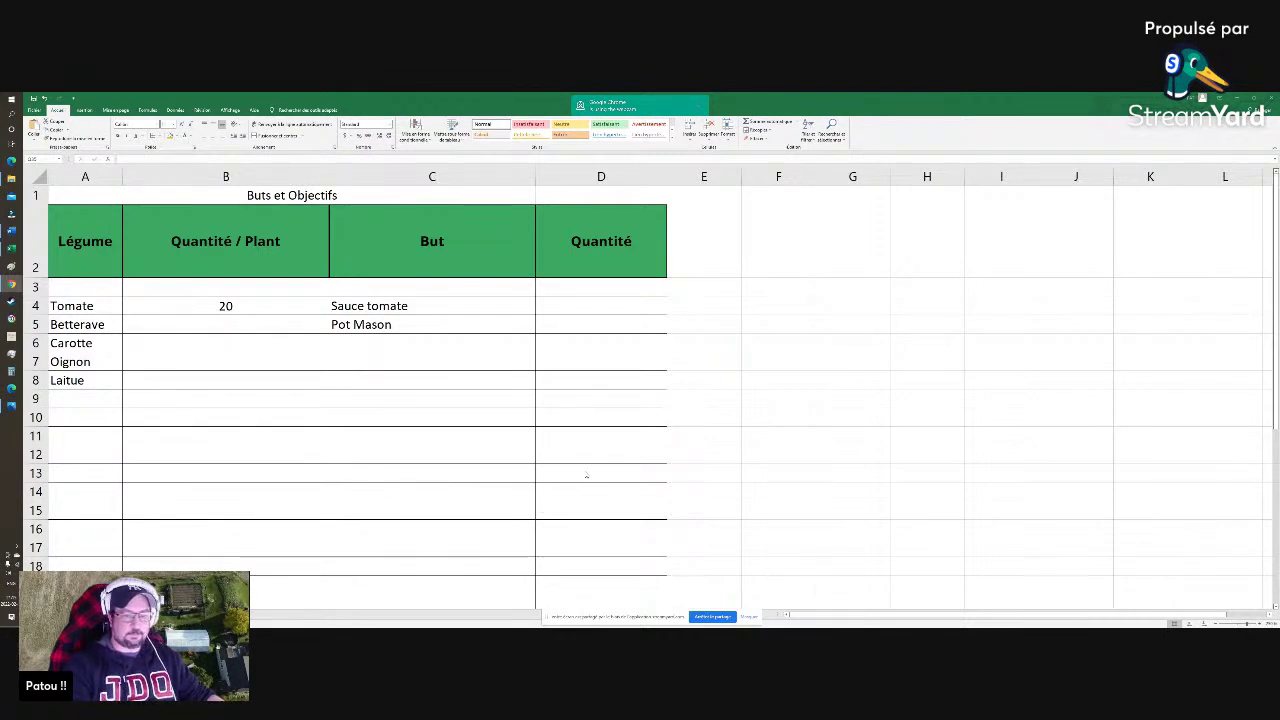
scroll(251, 337, up, 2)
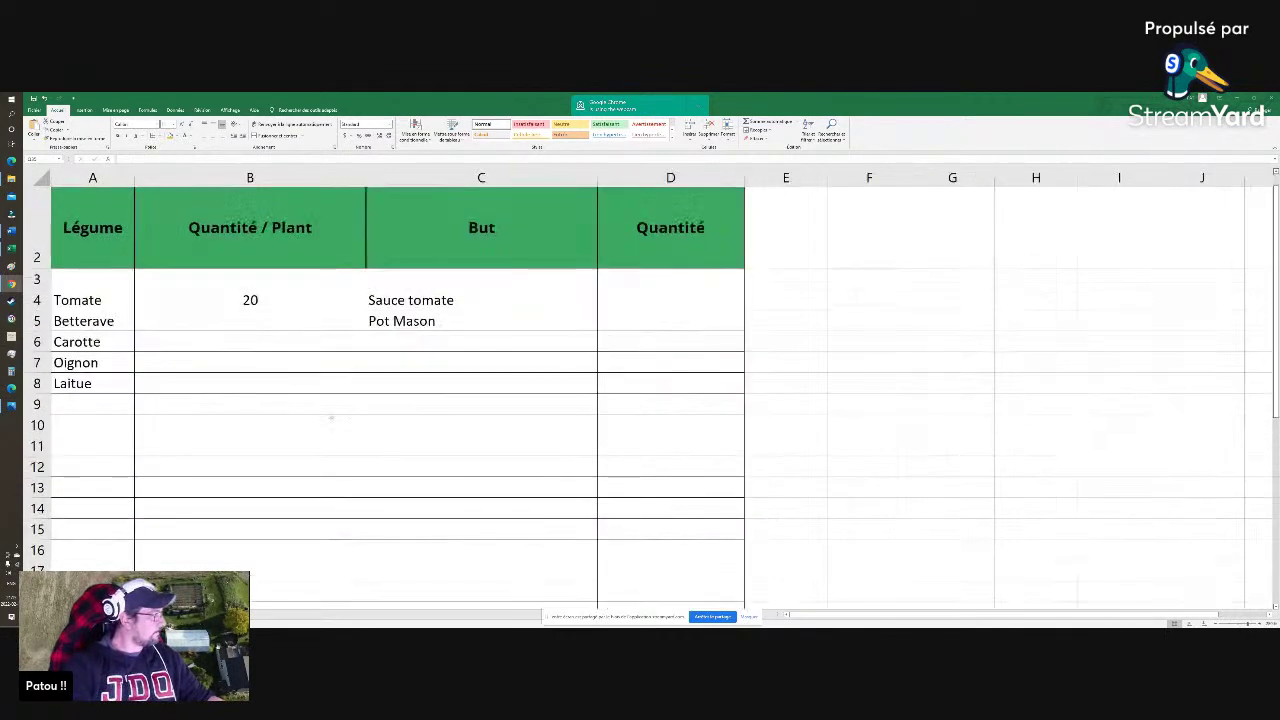
scroll(331, 418, up, 1)
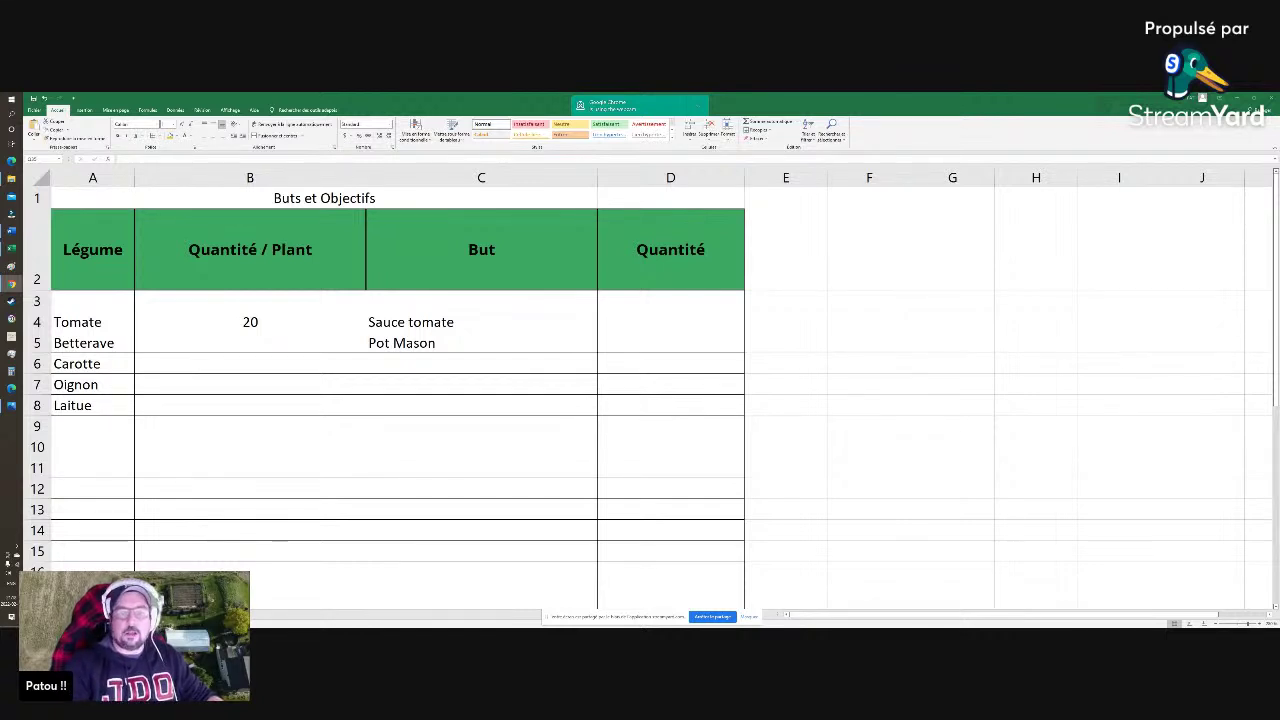
click(805, 177)
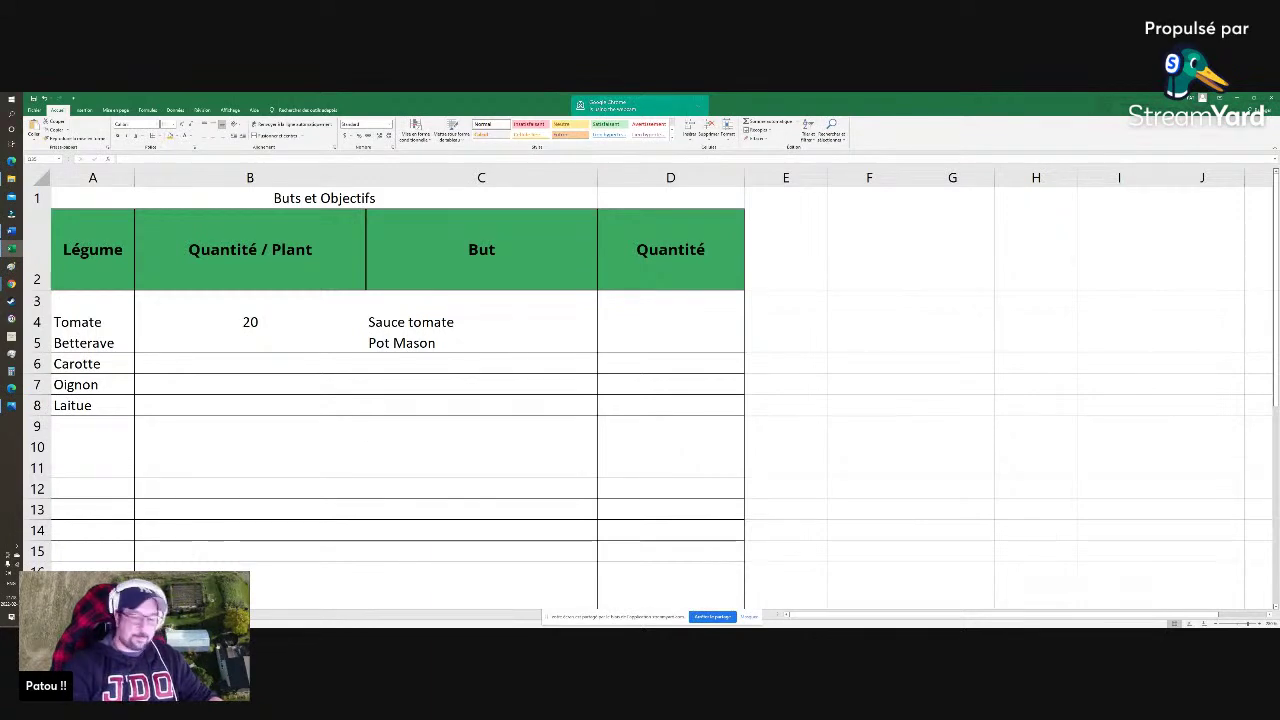
Show the Zone 5a / 5b planting calendar sheet and examine its title and list of regions up close
key(ctrl+Page_Up)
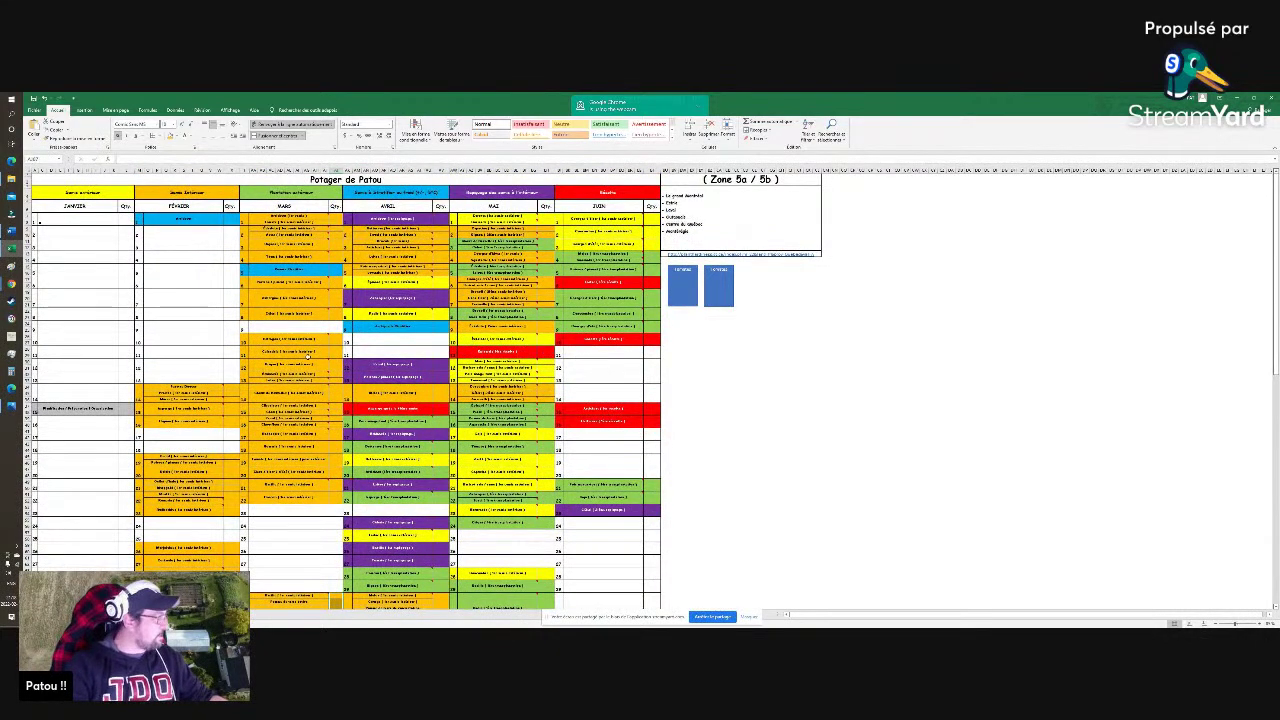
scroll(440, 315, up, 4)
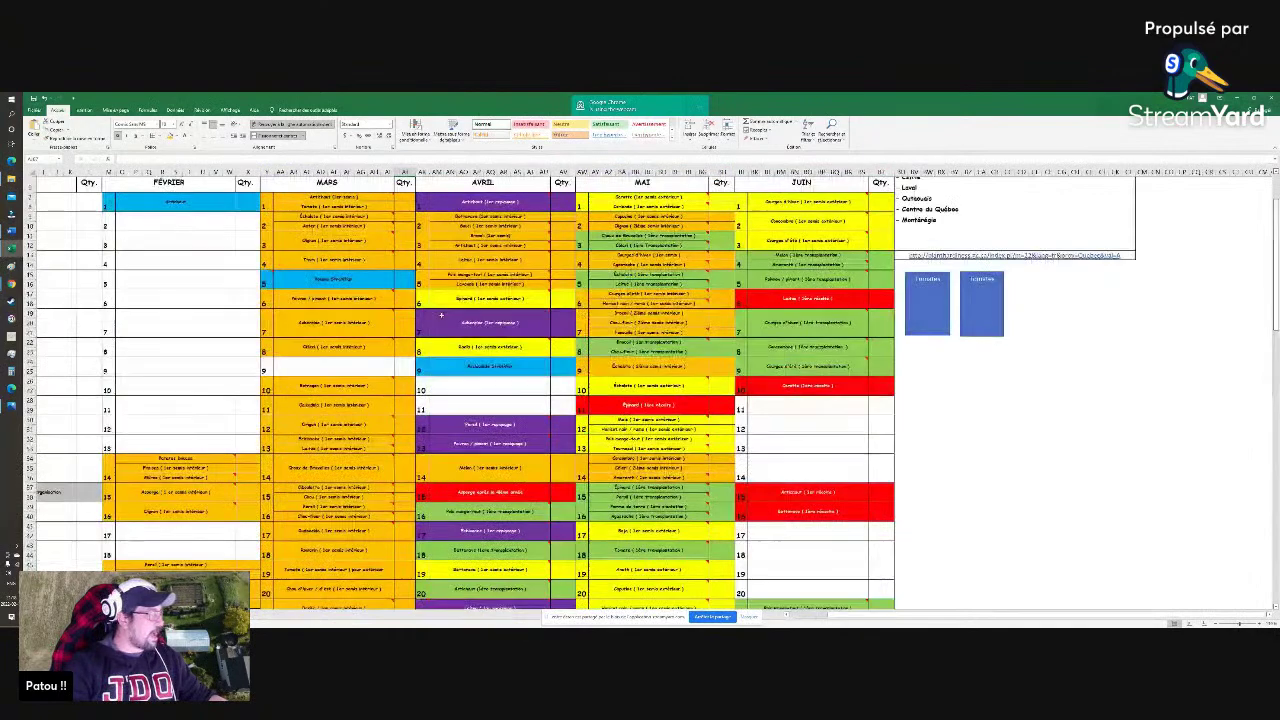
scroll(440, 315, up, 1)
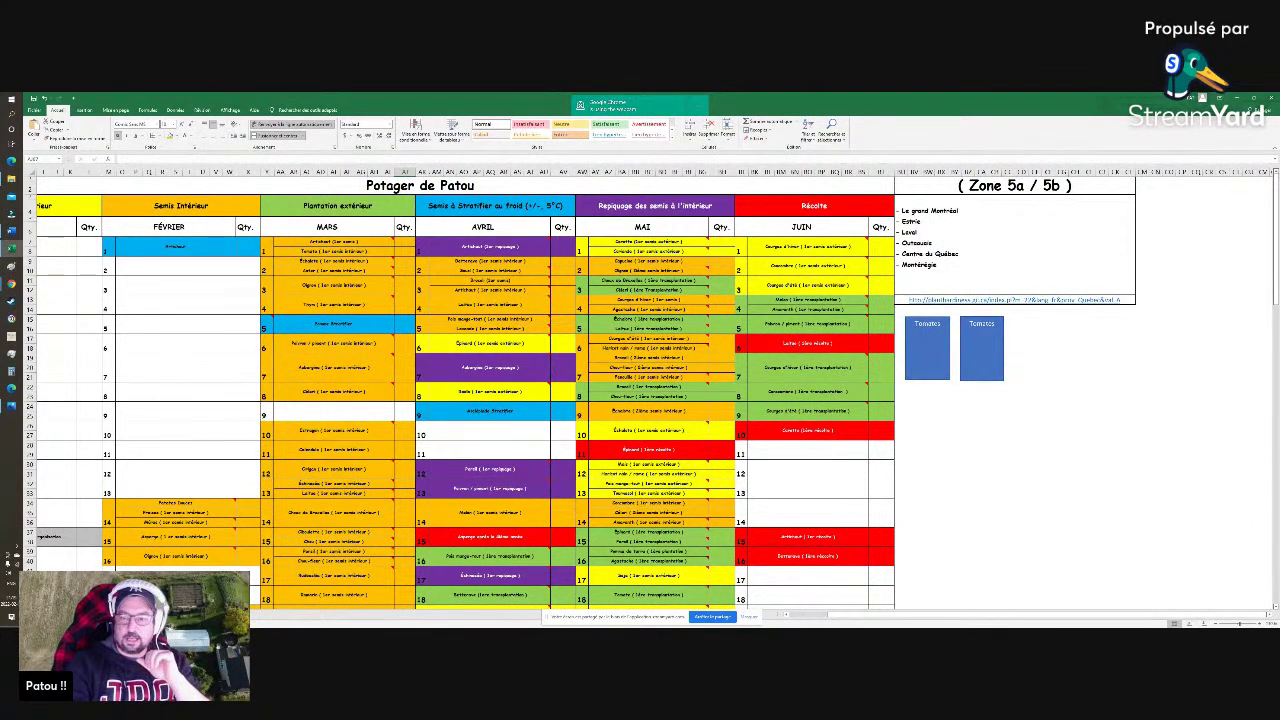
click(995, 188)
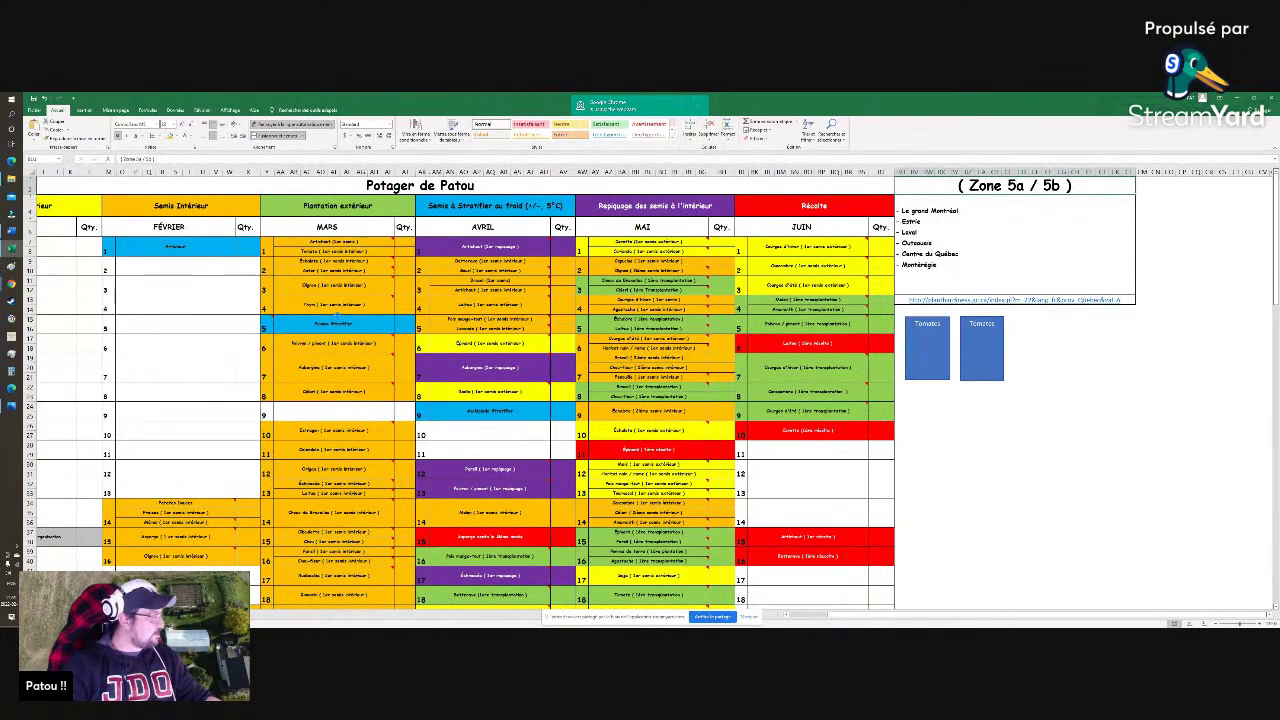
scroll(1229, 397, up, 4)
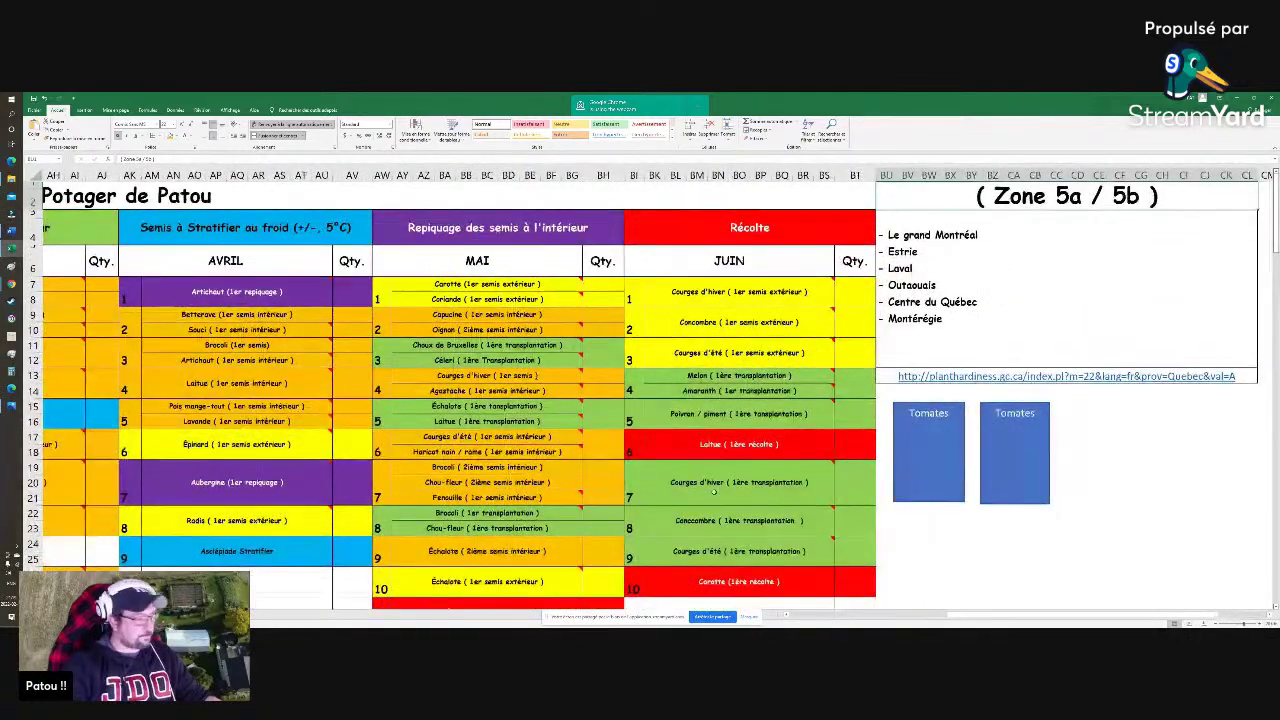
Examine the Zone 5a / 5b calendar's colour-coded headings, from Semis extérieur to Récolte, and its January to June entries
drag(979, 615, 862, 617)
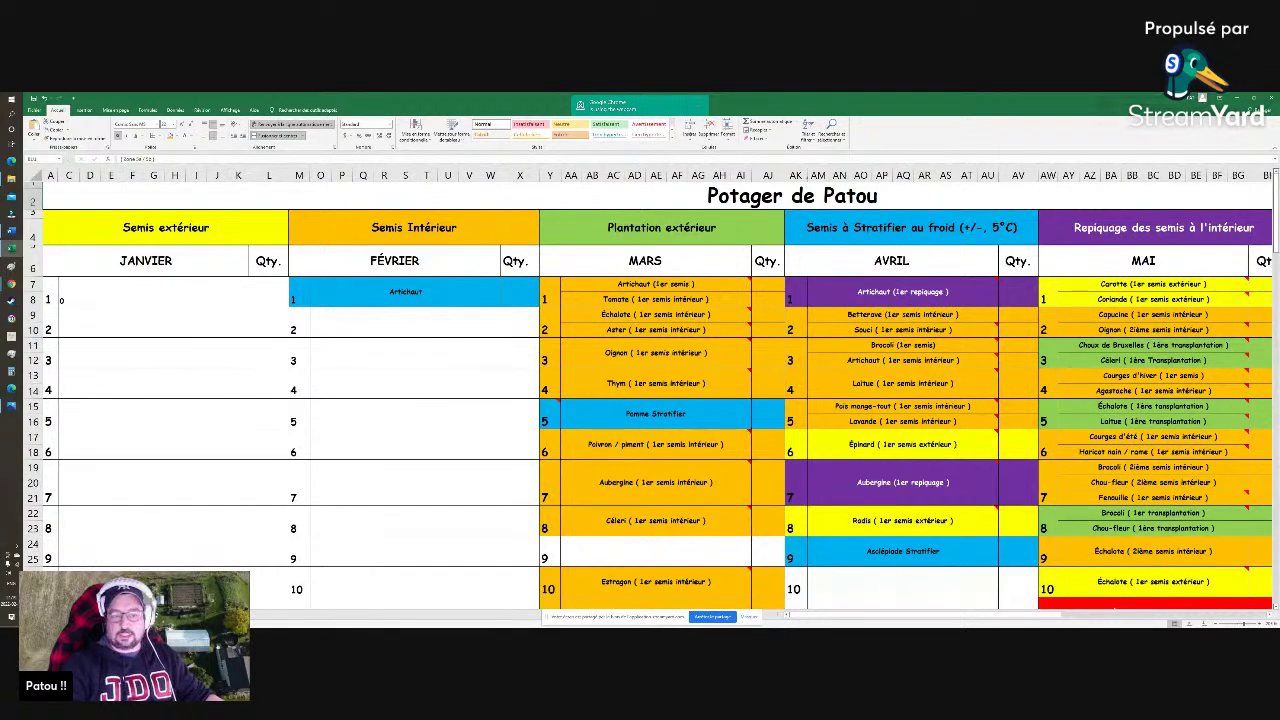
click(244, 228)
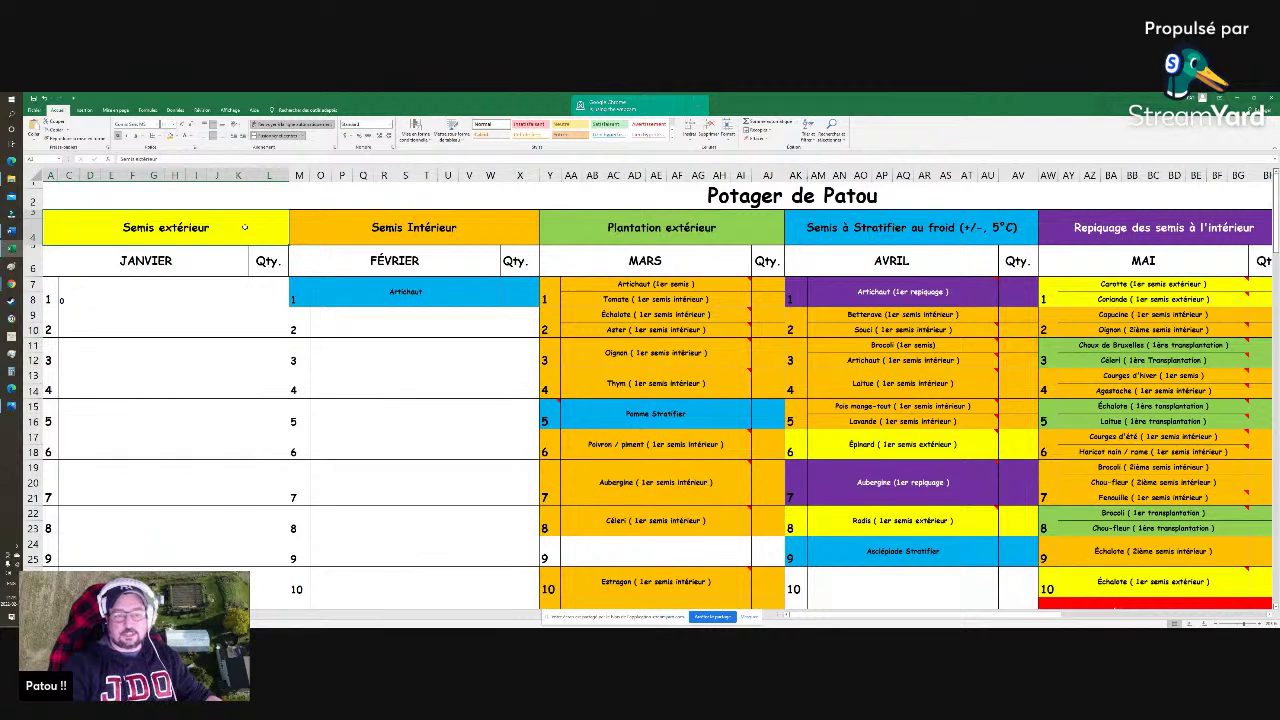
click(485, 226)
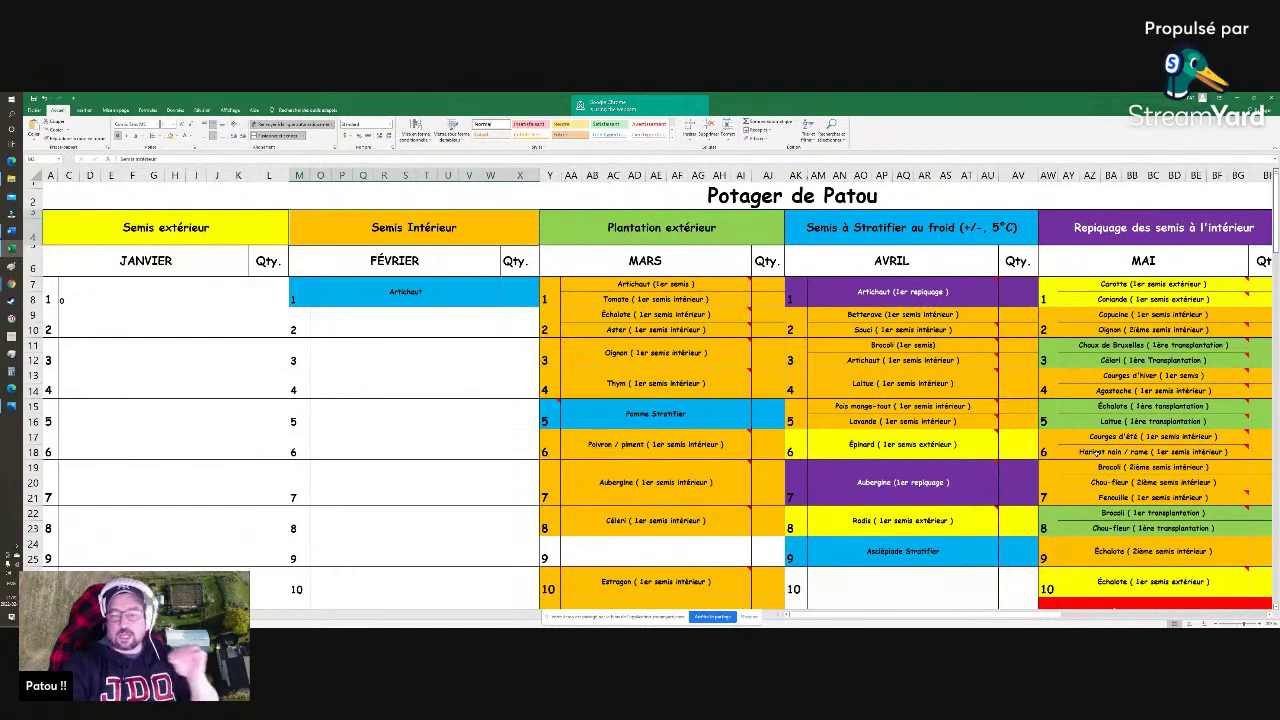
scroll(185, 353, down, 1)
scroll(185, 353, down, 3)
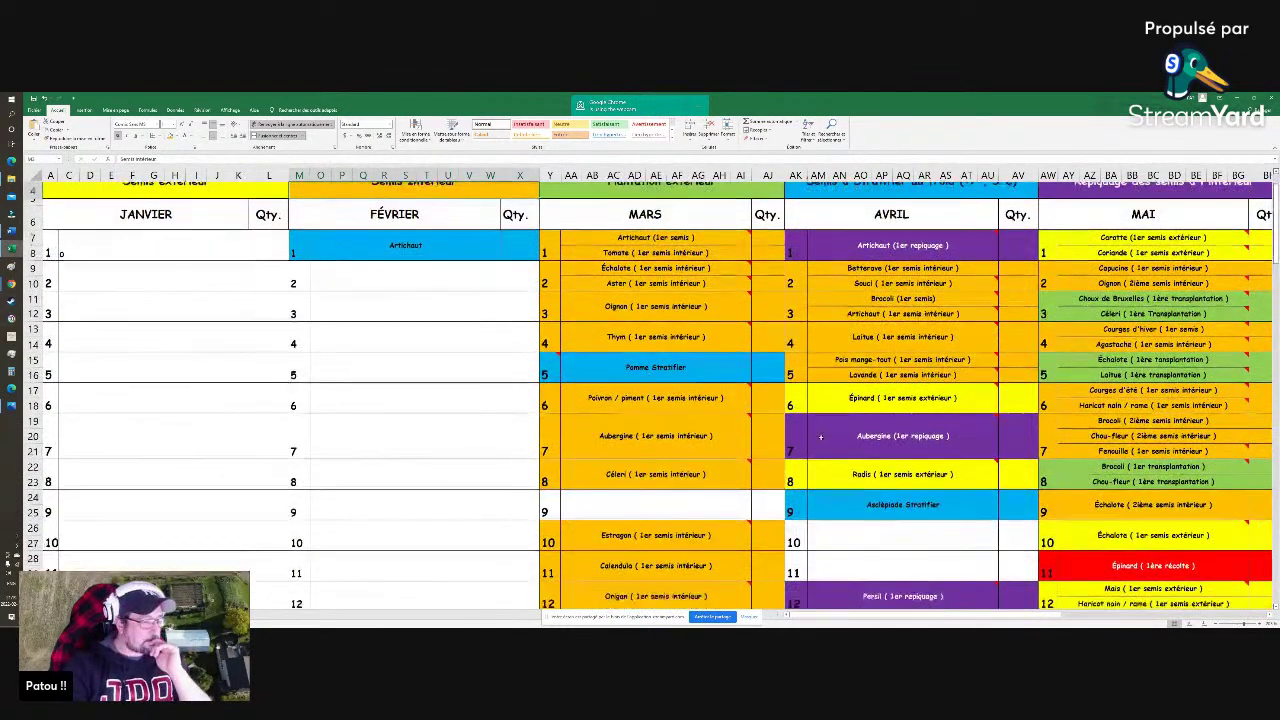
mouse_move(989, 352)
scroll(989, 352, down, 2)
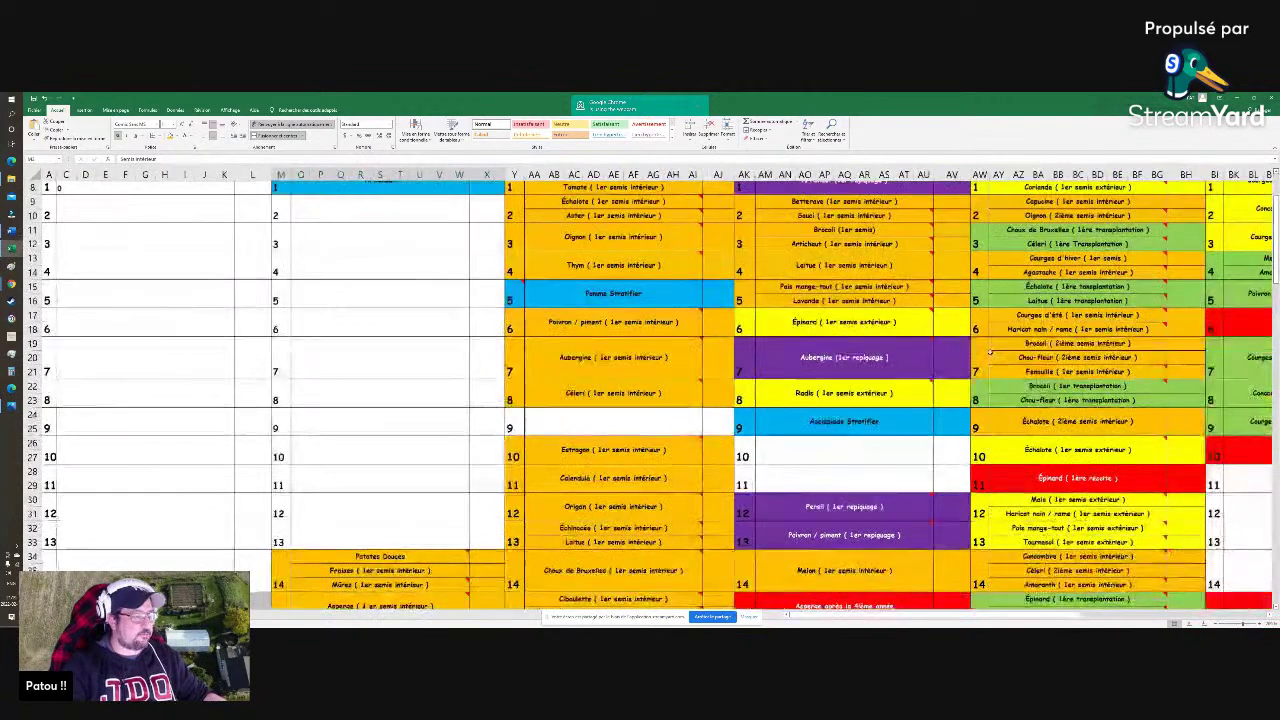
scroll(995, 340, up, 1)
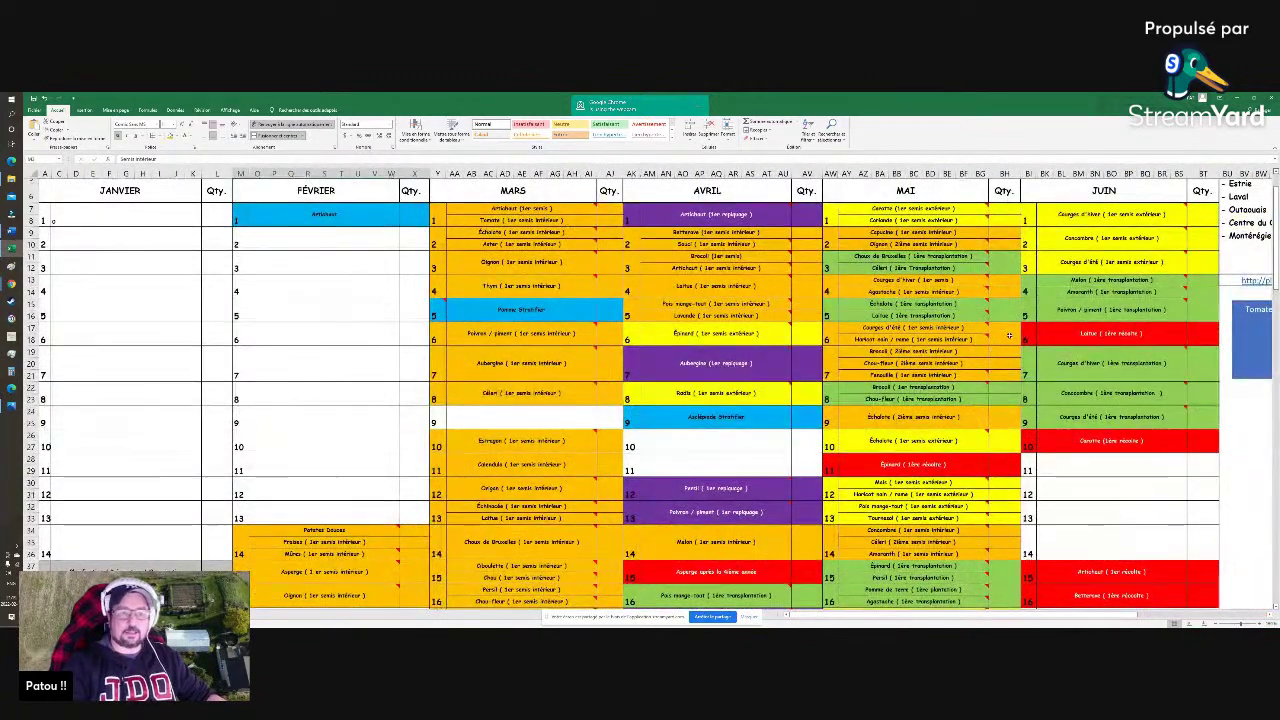
mouse_move(706, 334)
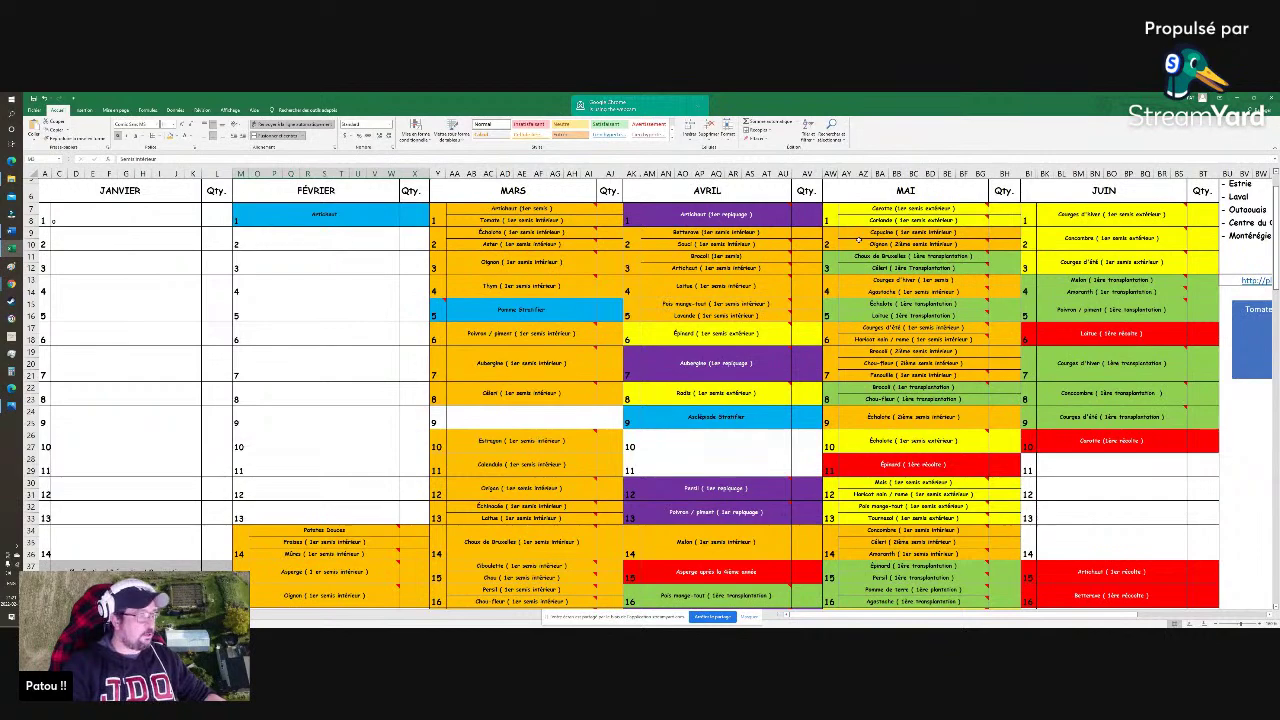
scroll(858, 239, up, 2)
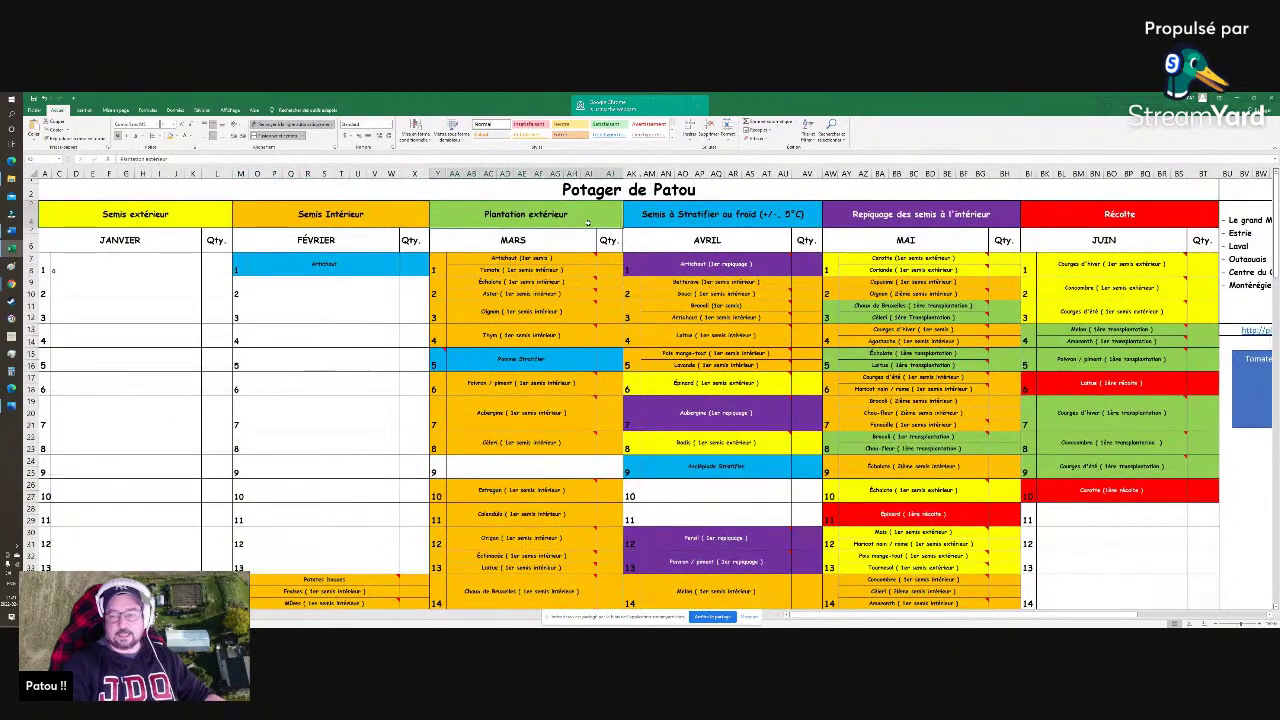
click(1104, 212)
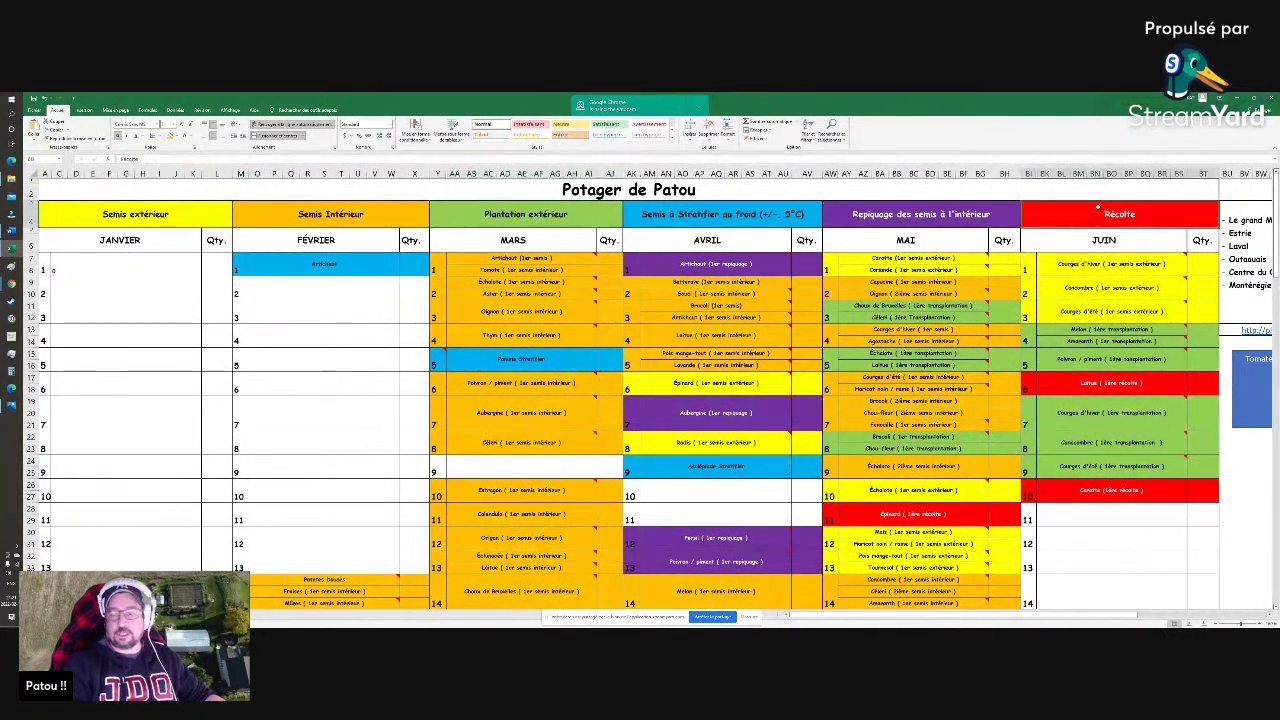
Show the Zone 4a / 4b planting calendar sheet and examine its regions and monthly vegetable entries
mouse_move(975, 294)
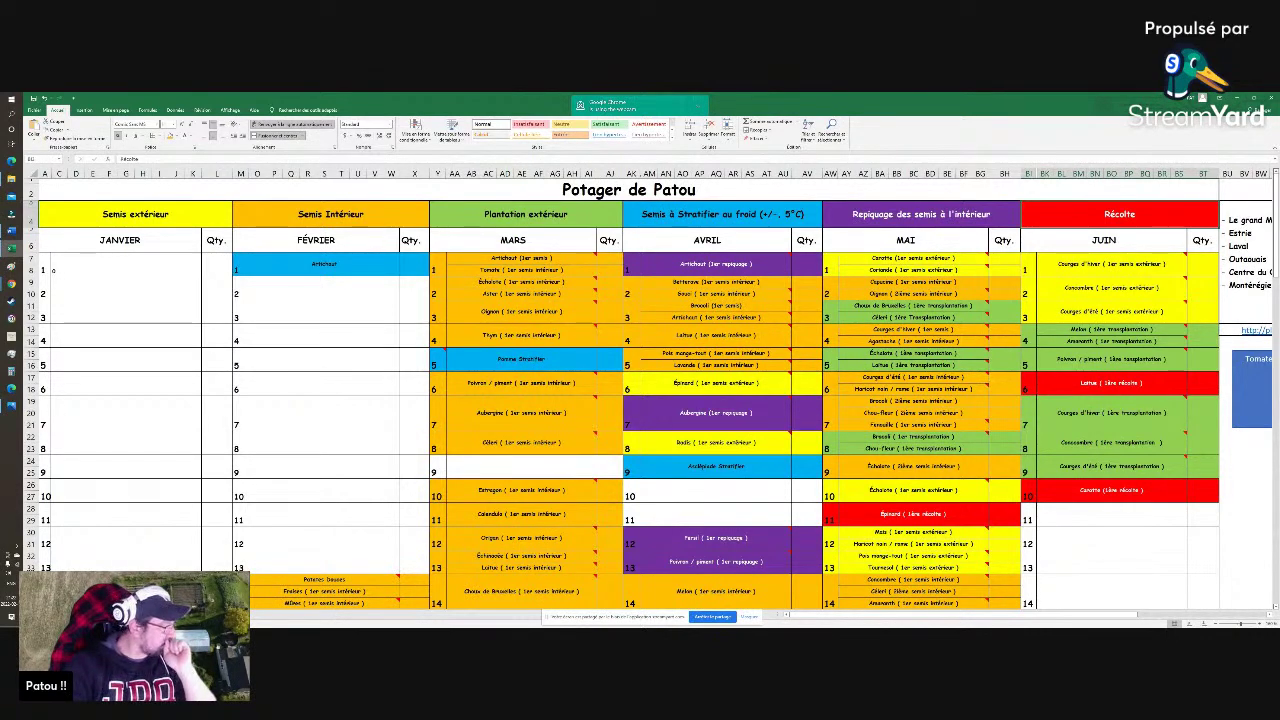
scroll(650, 390, down, 3)
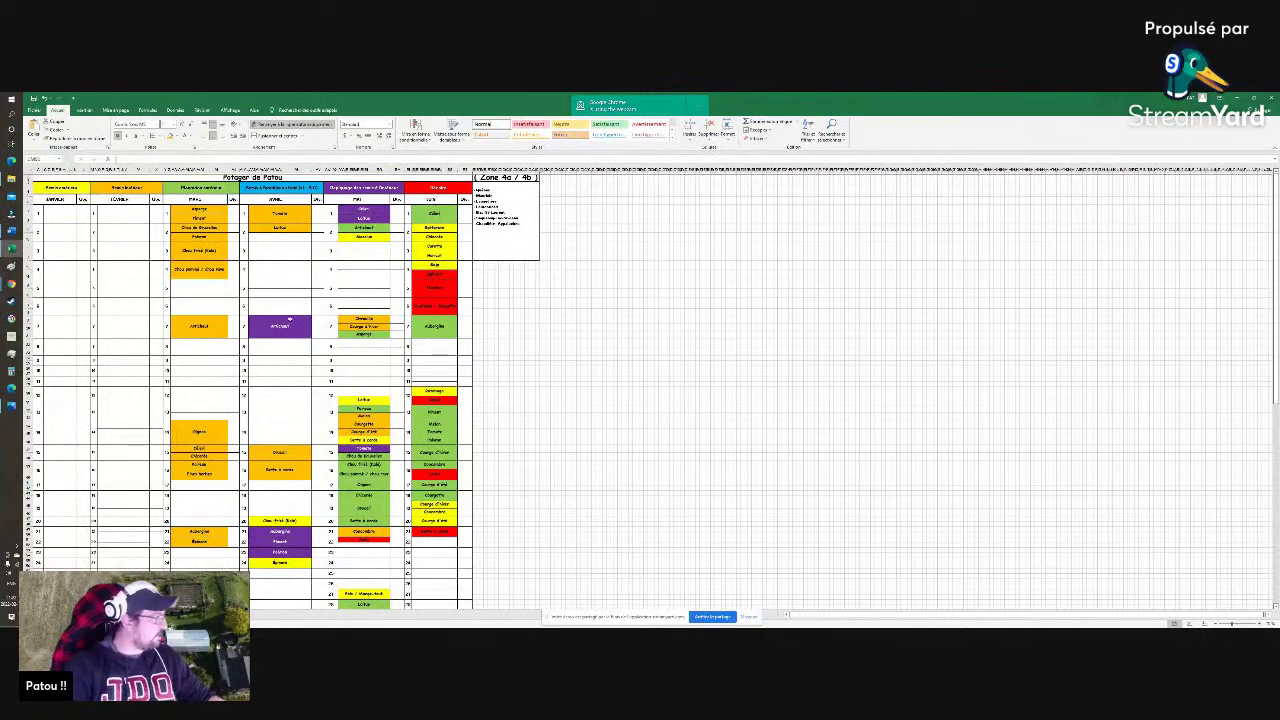
scroll(325, 320, up, 4)
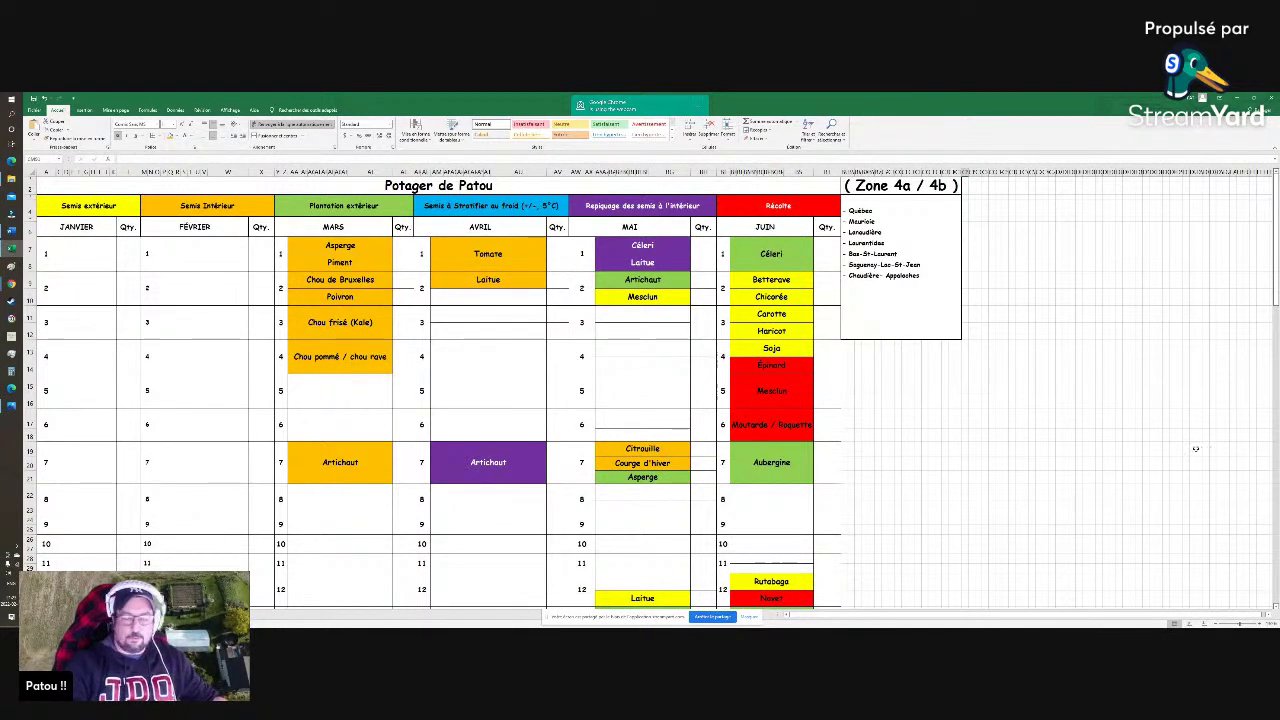
scroll(1195, 449, down, 2)
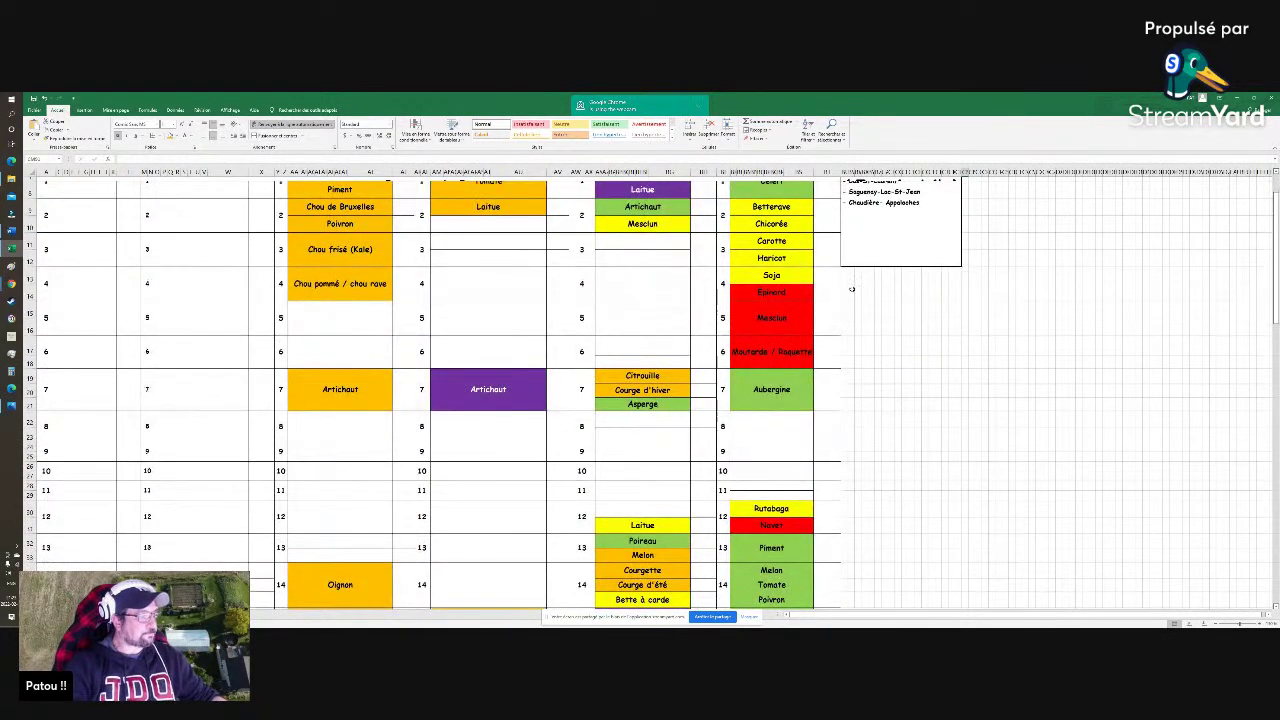
scroll(617, 360, up, 2)
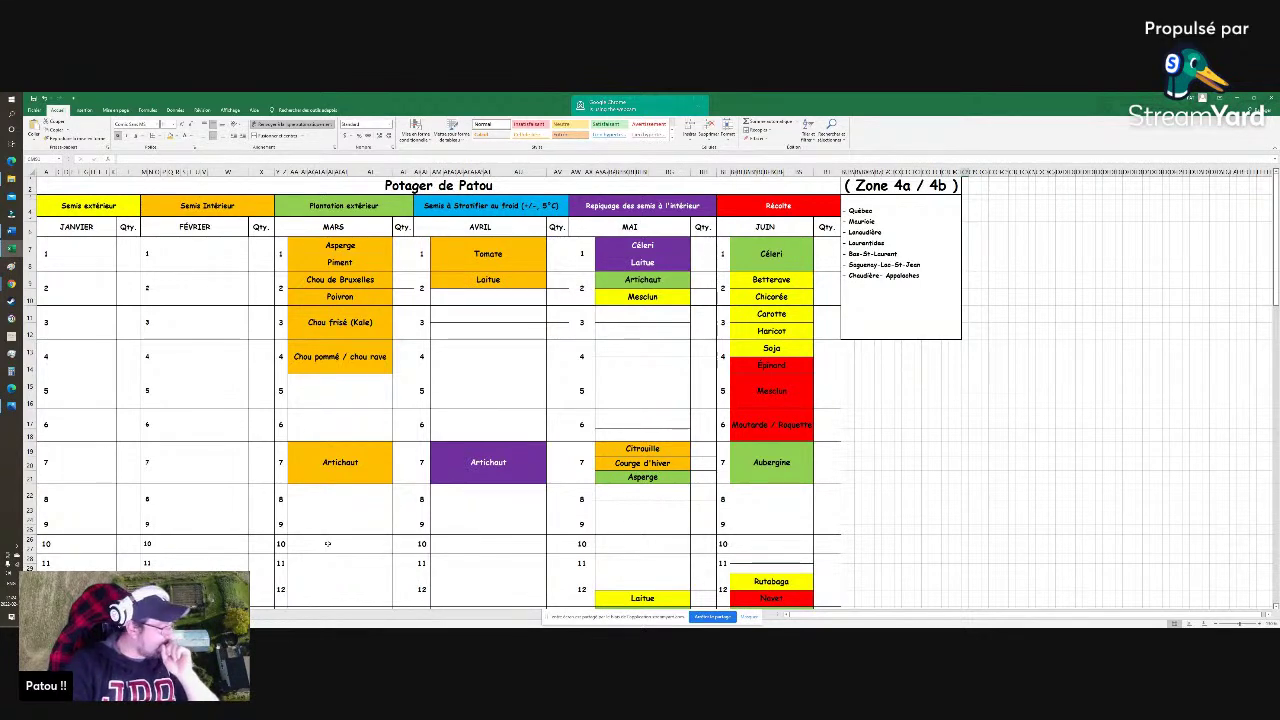
Open the planthardiness.gc.ca link from the Zone 5a / 5b sheet and inspect Granby's last spring frost chart on the browser's climate map
key(ctrl+Page_Down)
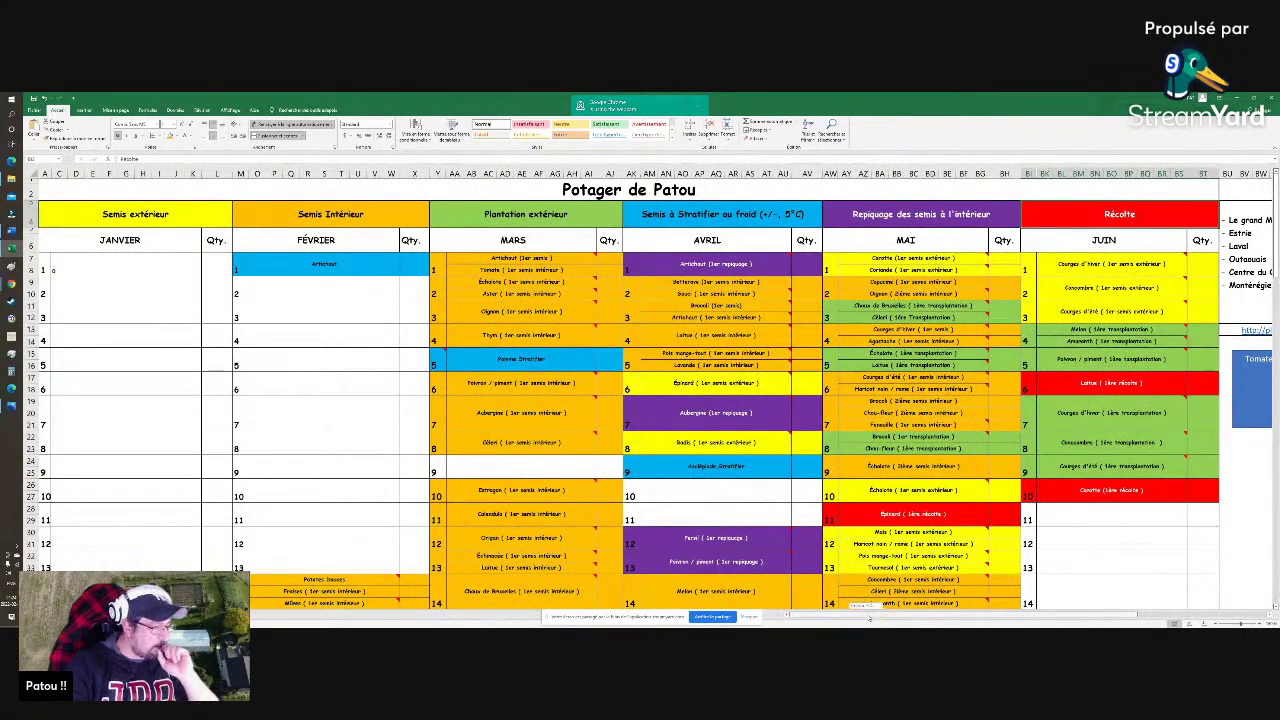
scroll(868, 618, right, 5)
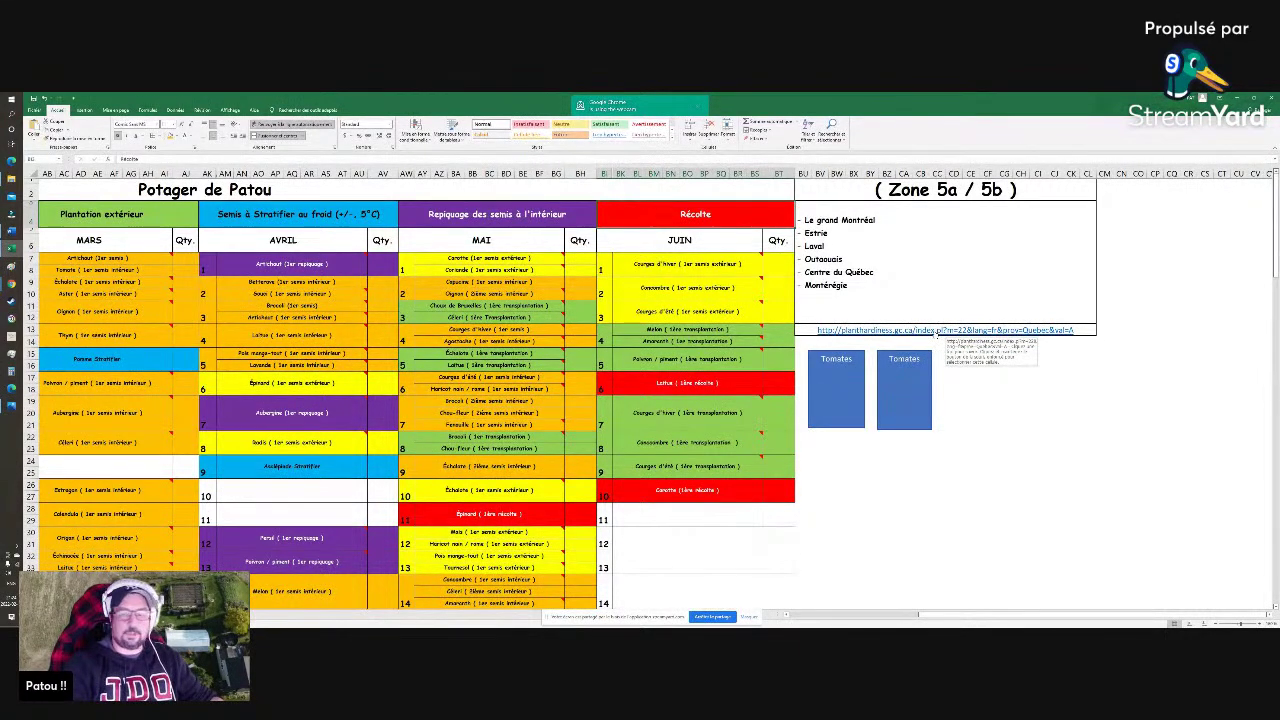
click(937, 333)
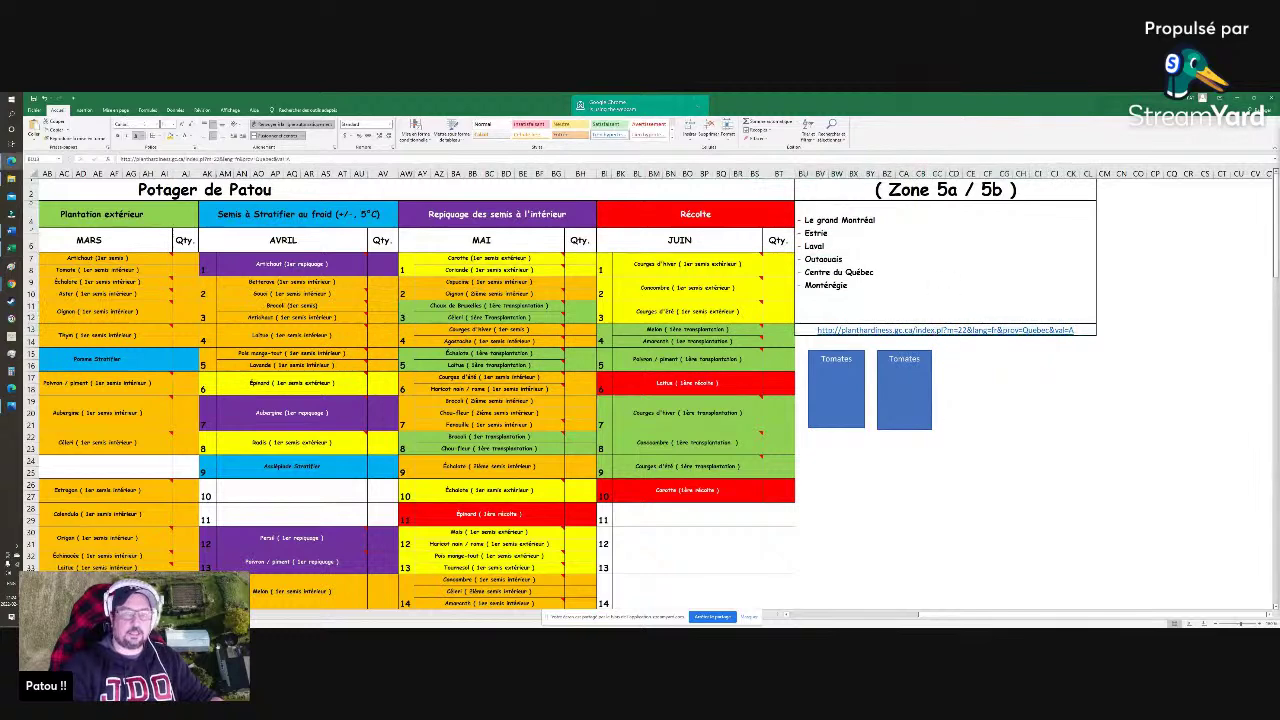
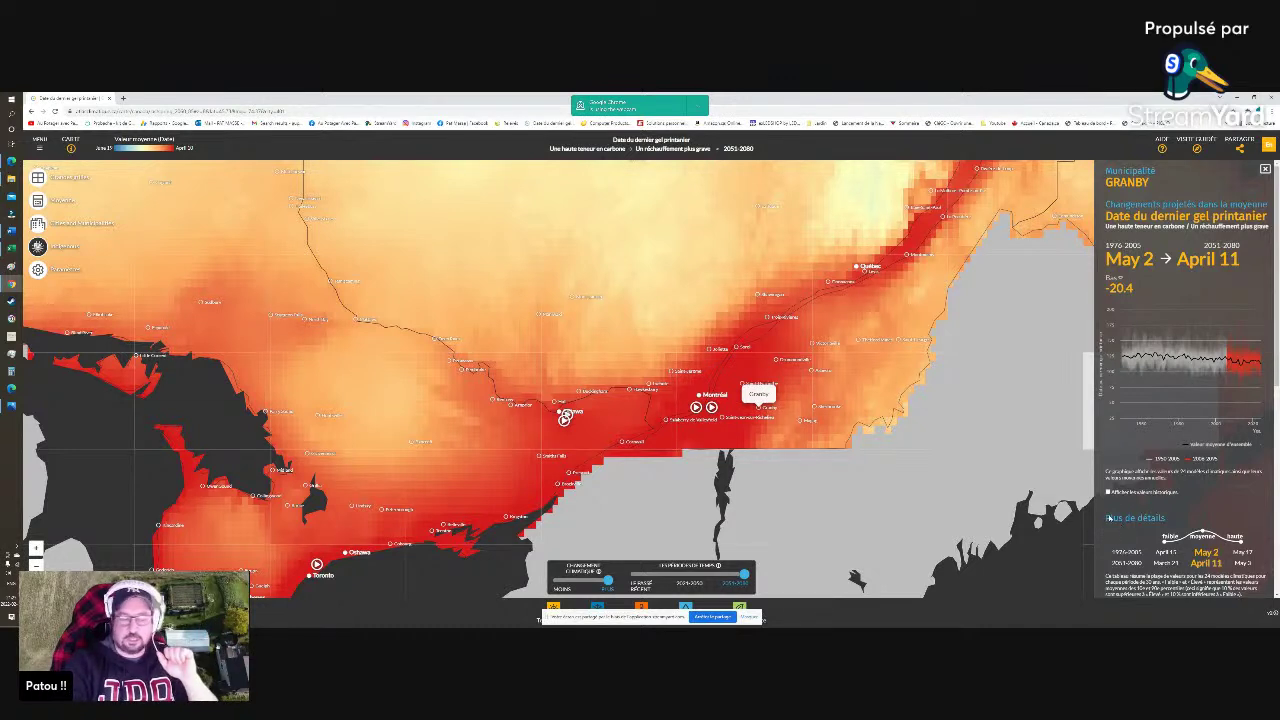
mouse_move(1175, 352)
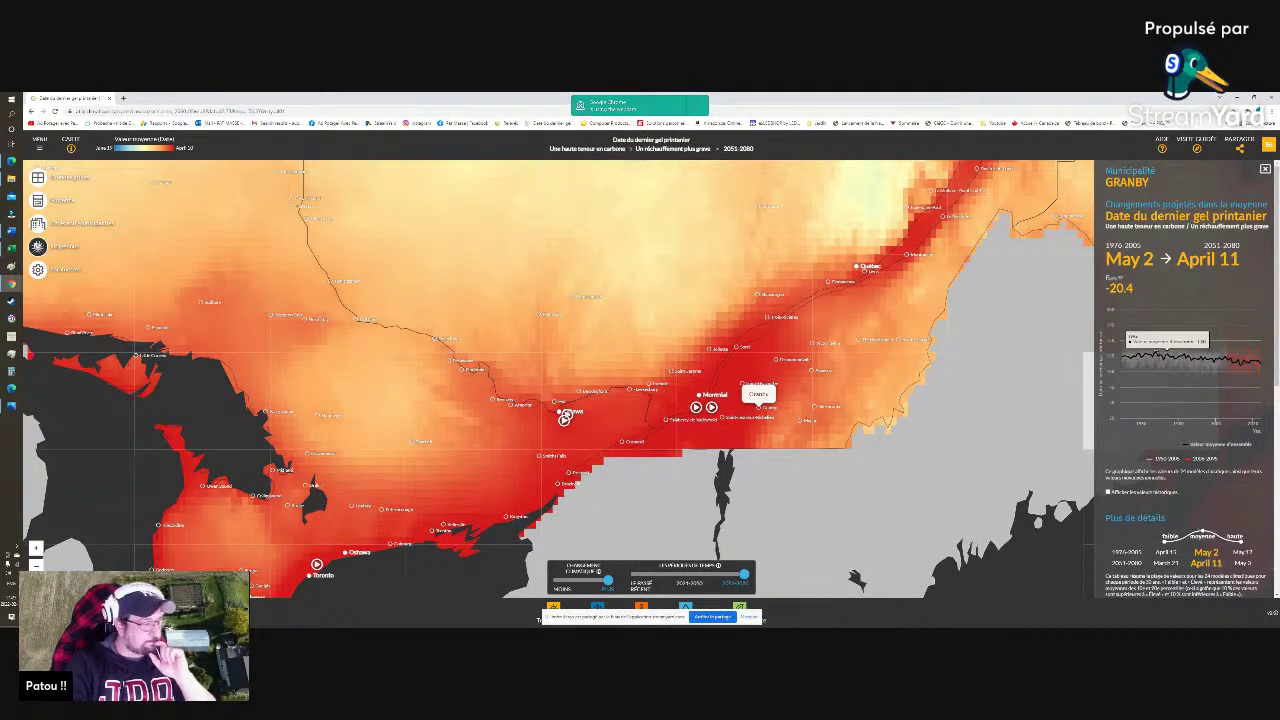
Set the climate map's time period to 2021-2050 for Granby's last spring frost and return to the planning workbook
drag(724, 580, 692, 578)
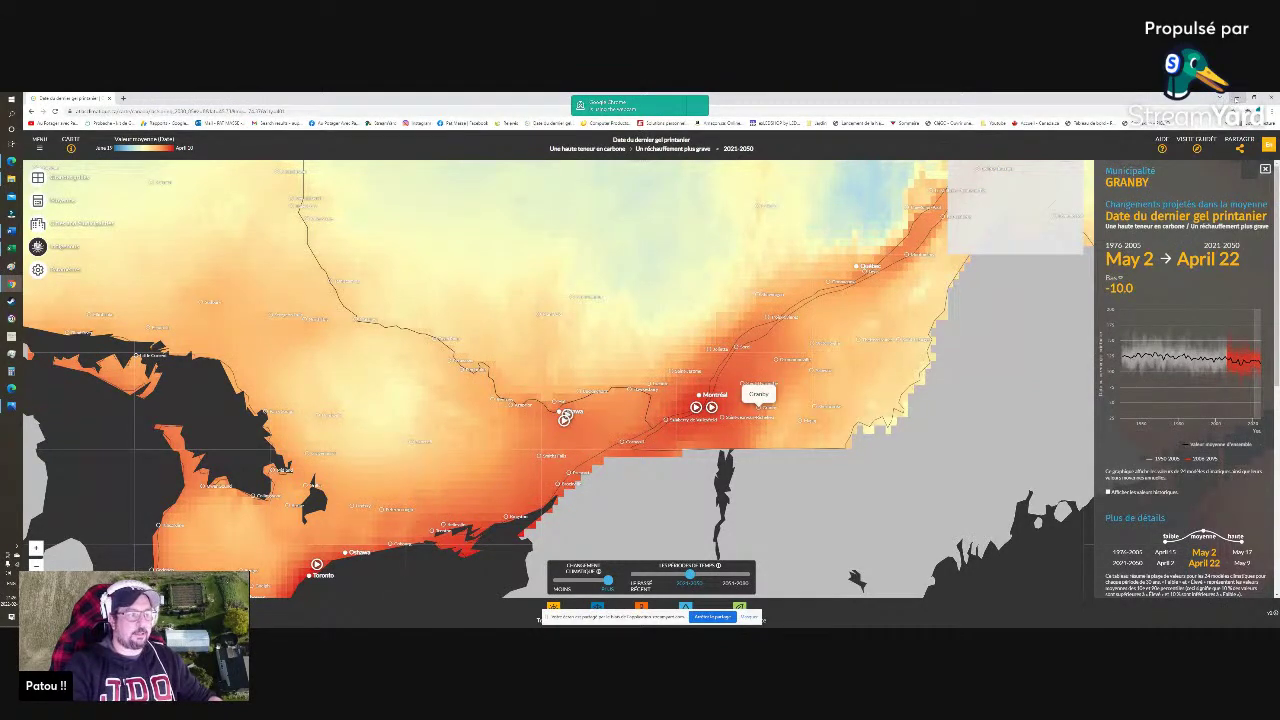
click(1238, 97)
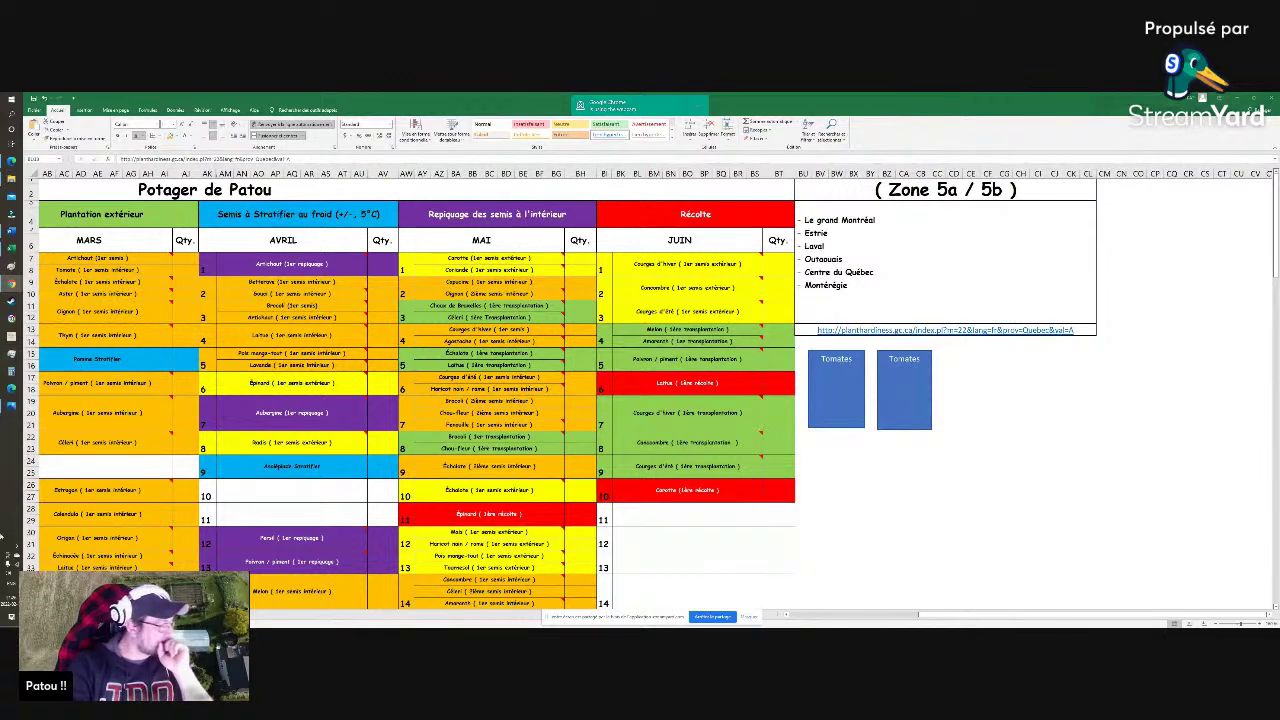
click(10, 283)
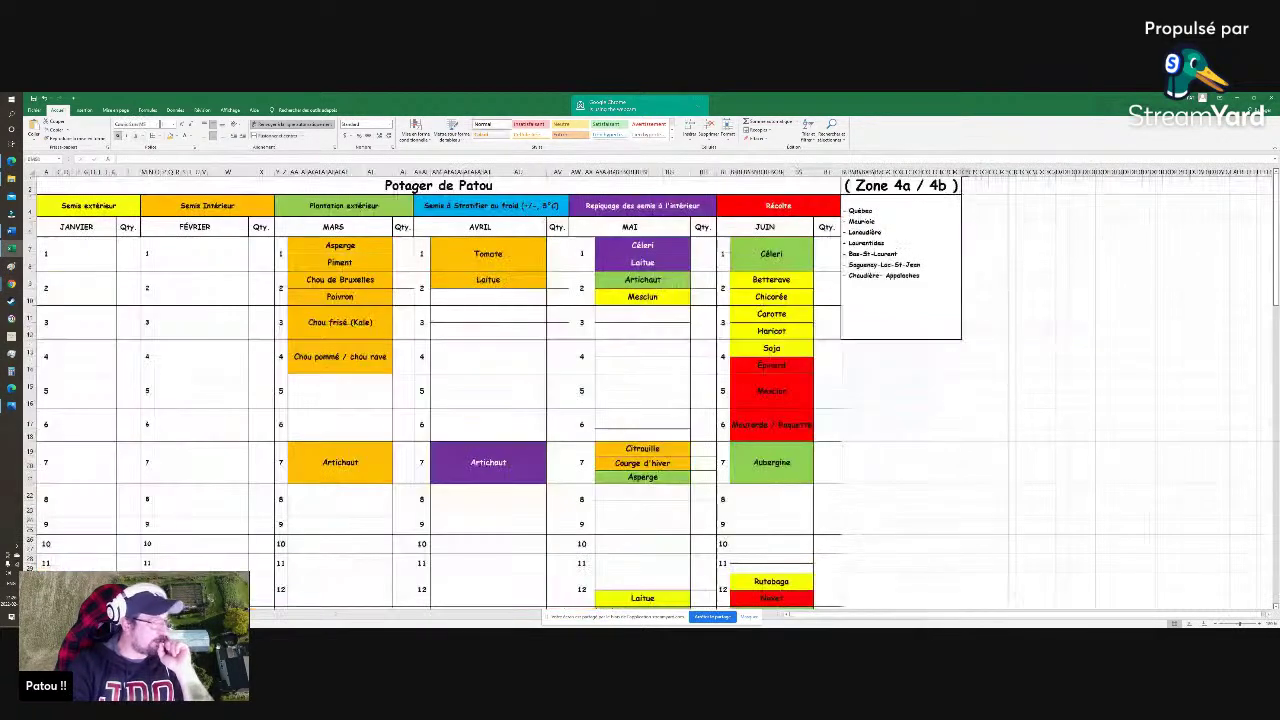
Show the Zone 4a / 4b planting calendar and look through its monthly entries down to the July to December section
key(ctrl+Page_Down)
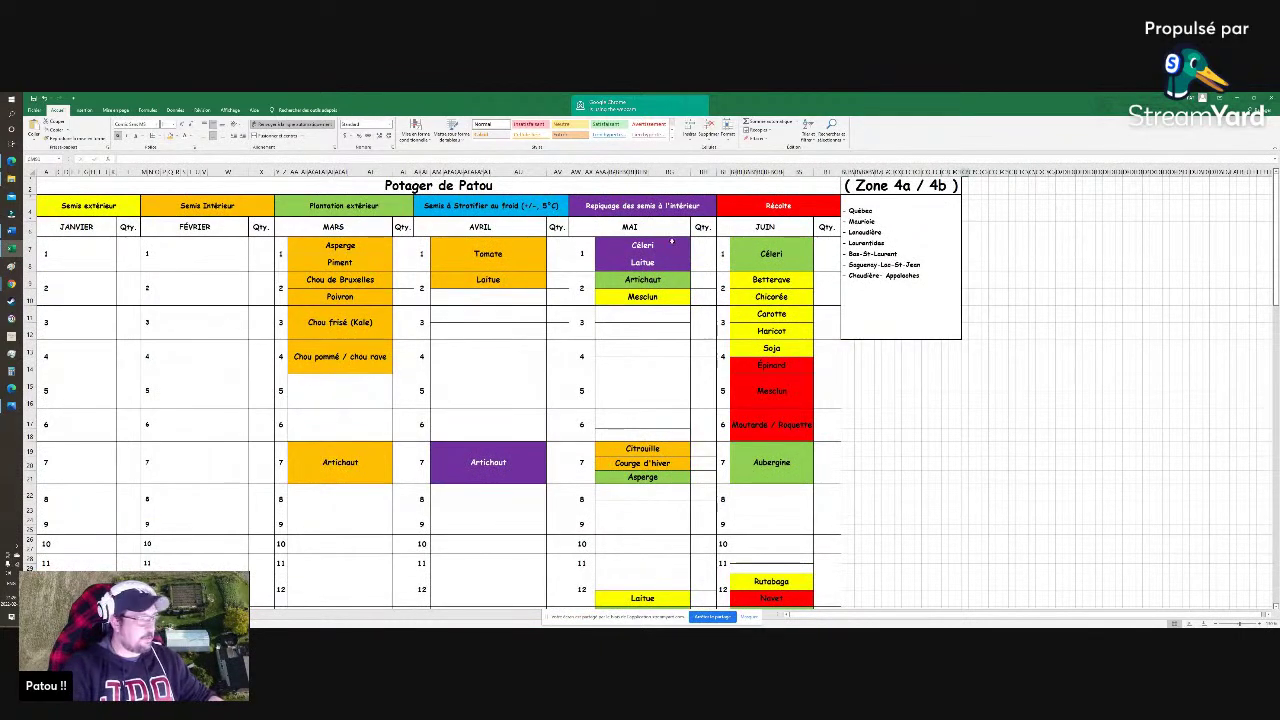
scroll(741, 316, down, 3)
scroll(616, 344, down, 2)
scroll(616, 344, down, 12)
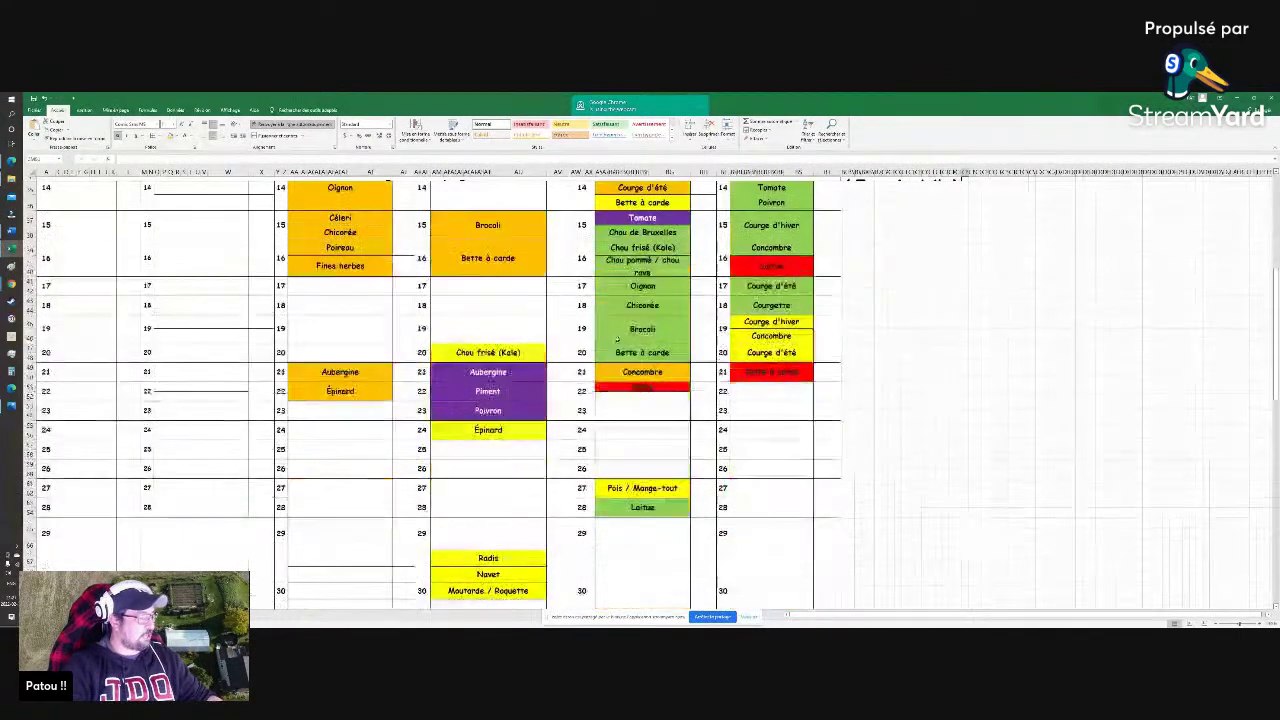
scroll(587, 352, down, 3)
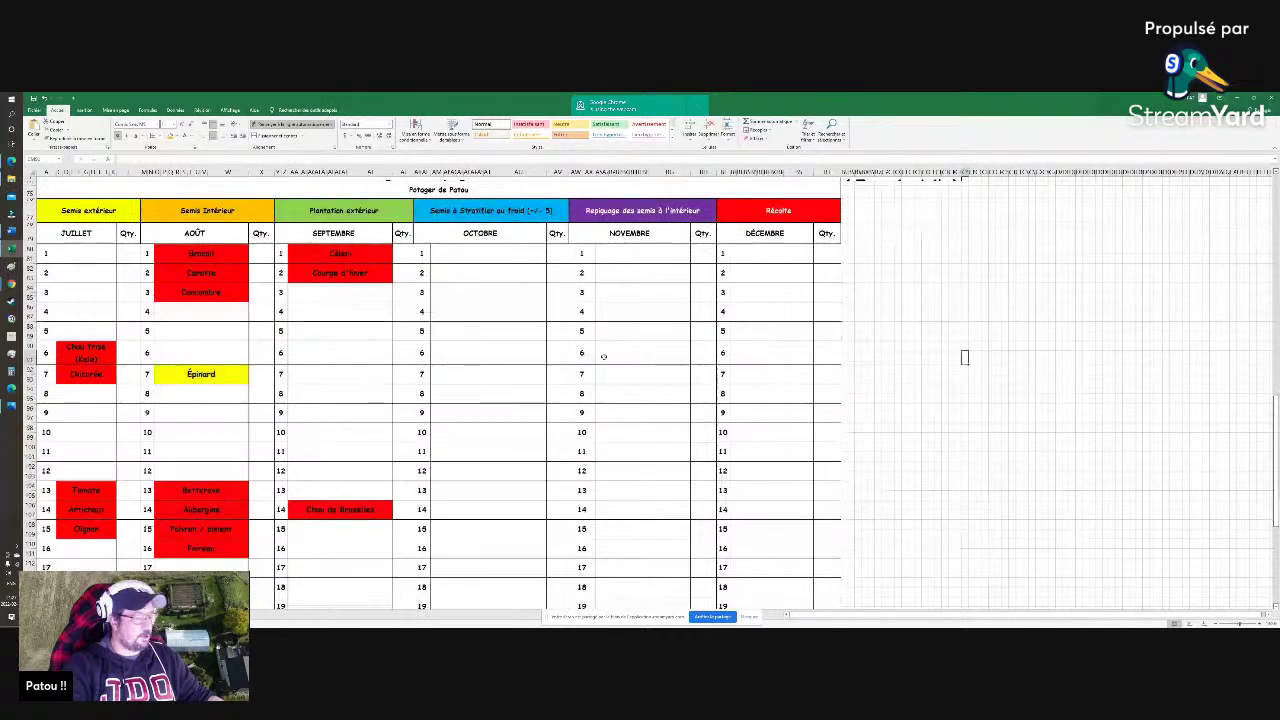
scroll(590, 352, down, 2)
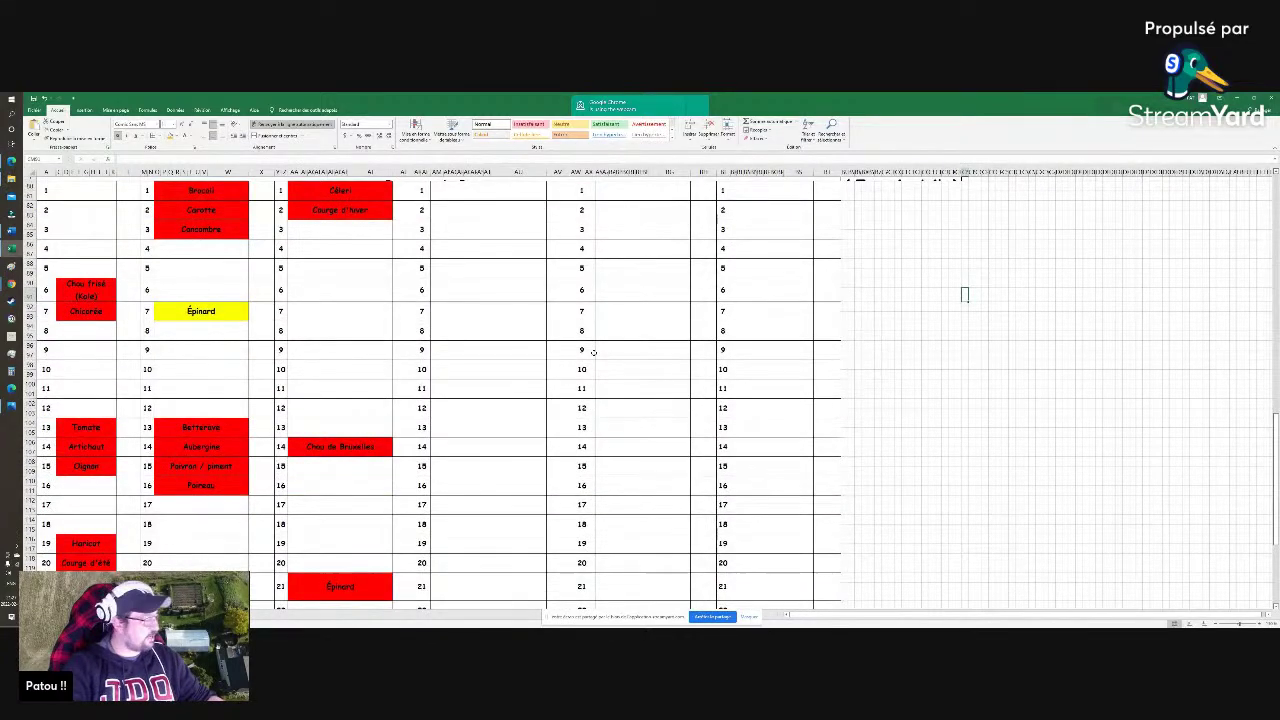
scroll(594, 352, up, 2)
Show the Zone 3a / 3b calendar sheet, followed by the crop rotation sheet with its four yearly grids
key(ctrl+Page_Down)
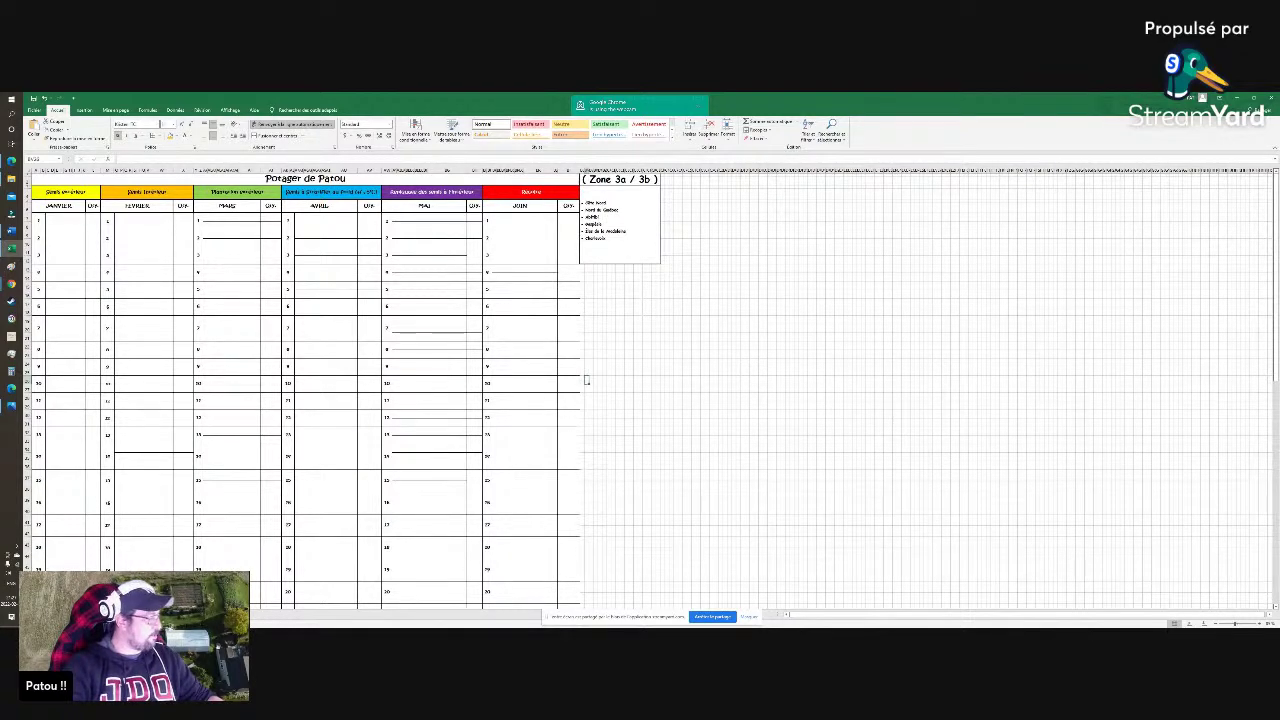
key(ctrl+Page_Down)
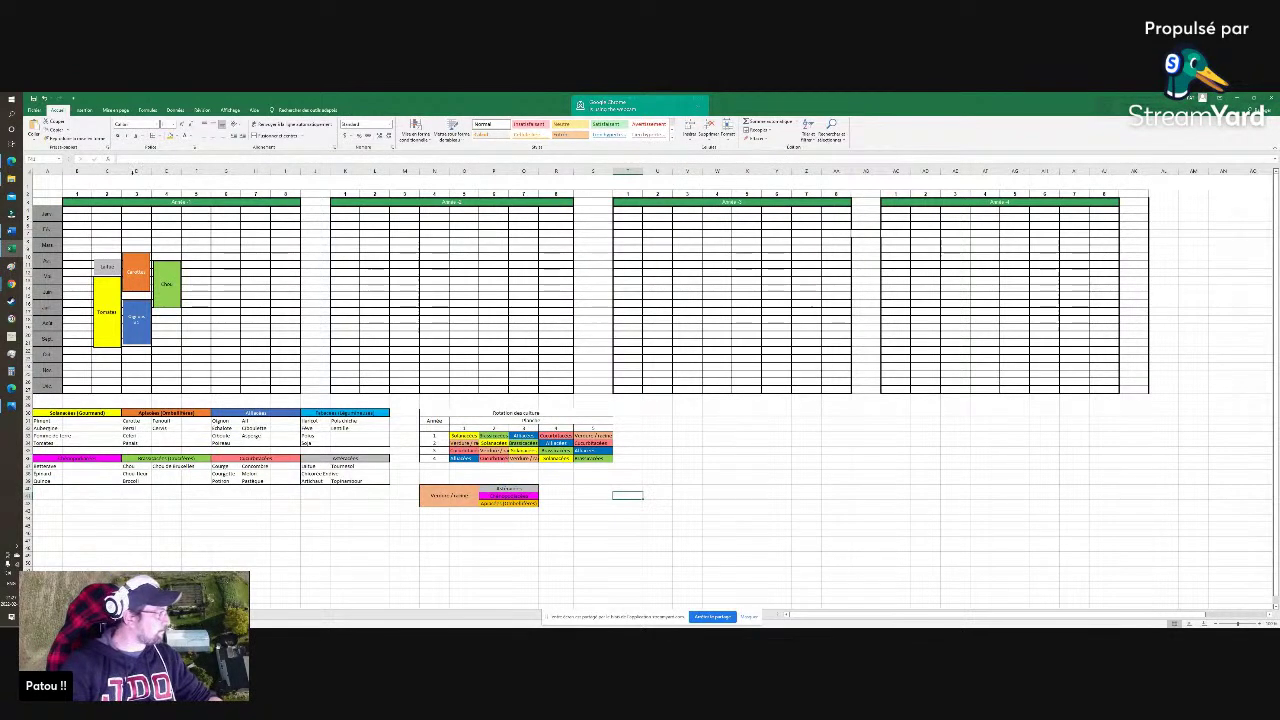
mouse_move(492, 103)
mouse_down()
mouse_move(512, 116)
mouse_move(508, 91)
mouse_up()
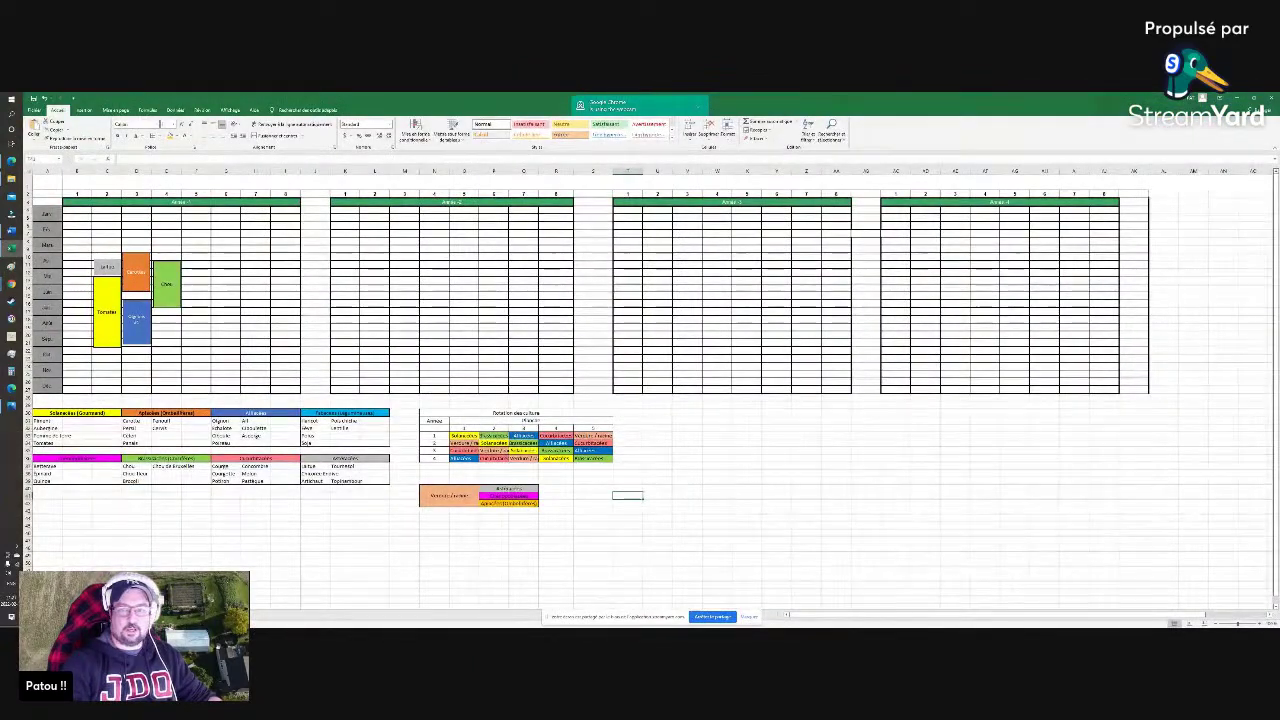
Move the Chou block up to start in April in the first year and move the Tomates block to column 3 of the second year
click(163, 278)
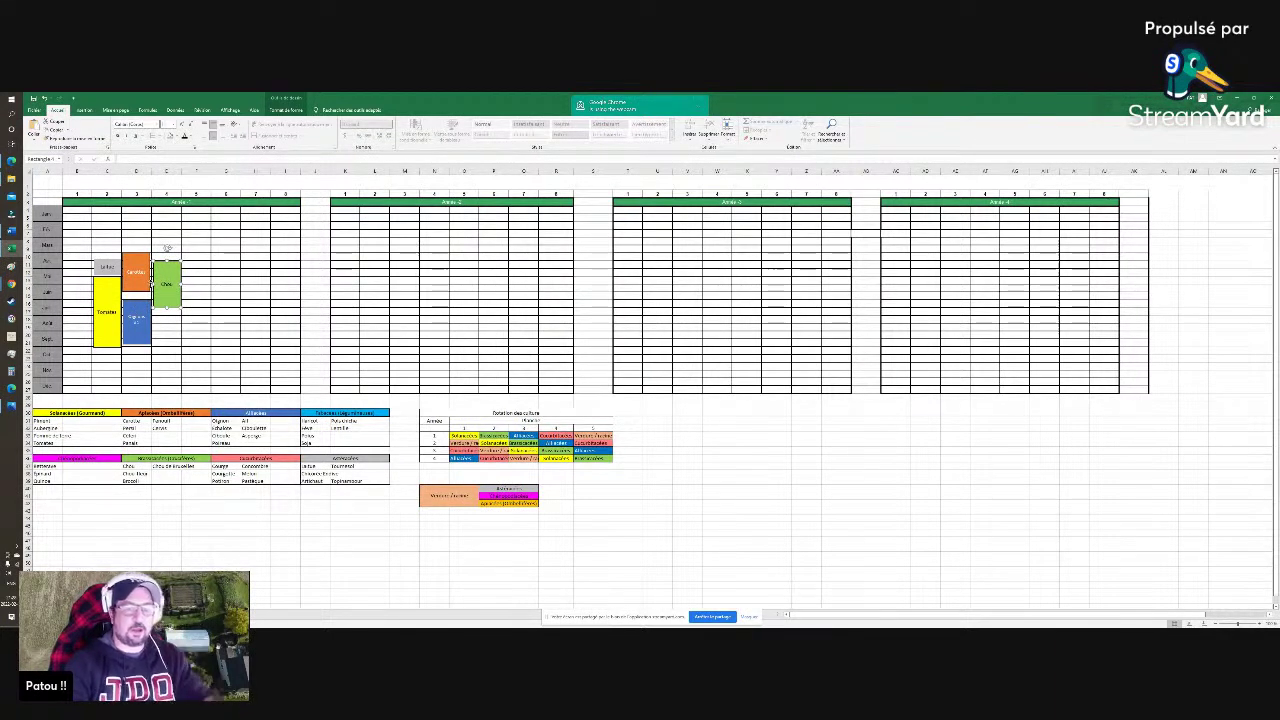
click(152, 284)
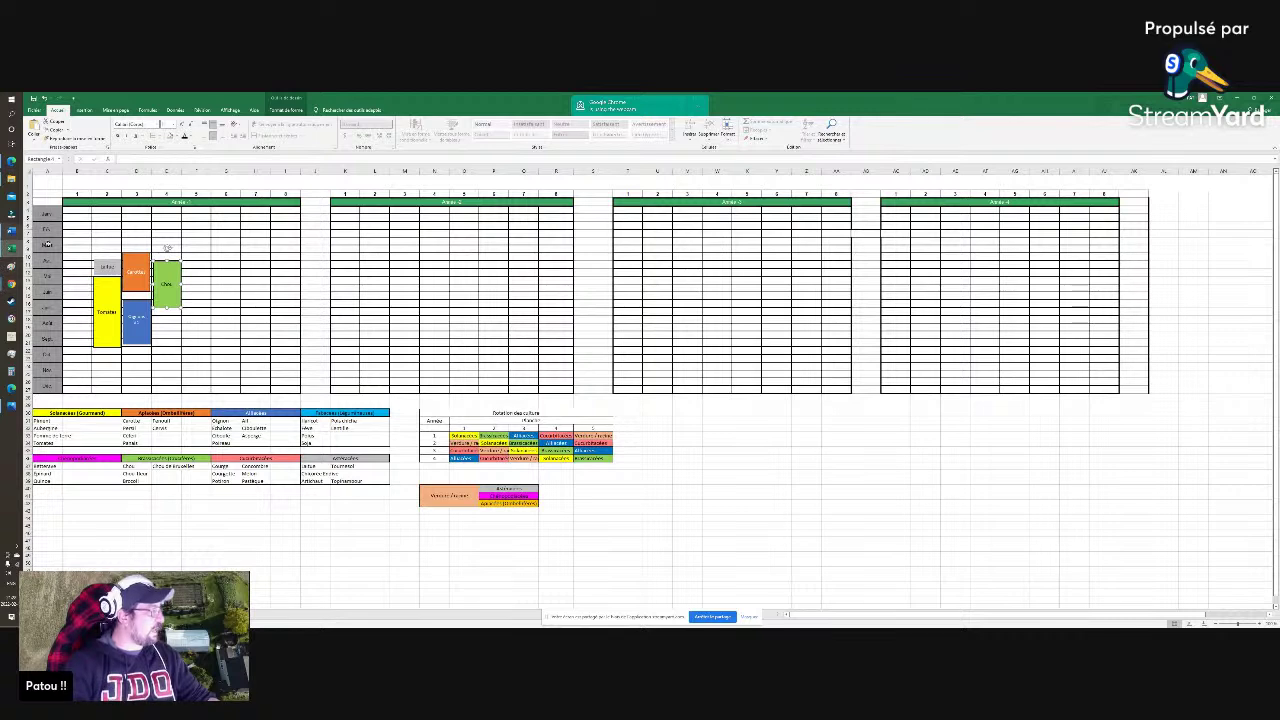
mouse_move(157, 284)
mouse_down()
mouse_move(177, 292)
mouse_move(157, 273)
mouse_up()
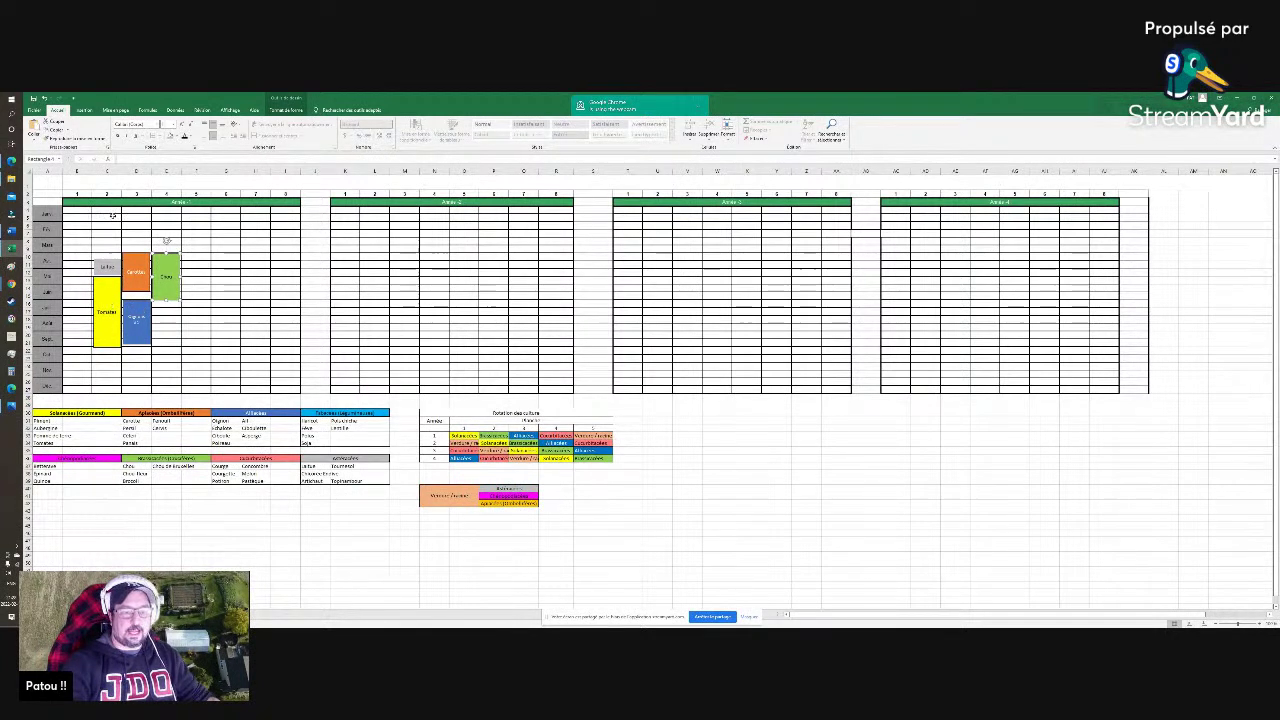
drag(105, 304, 403, 288)
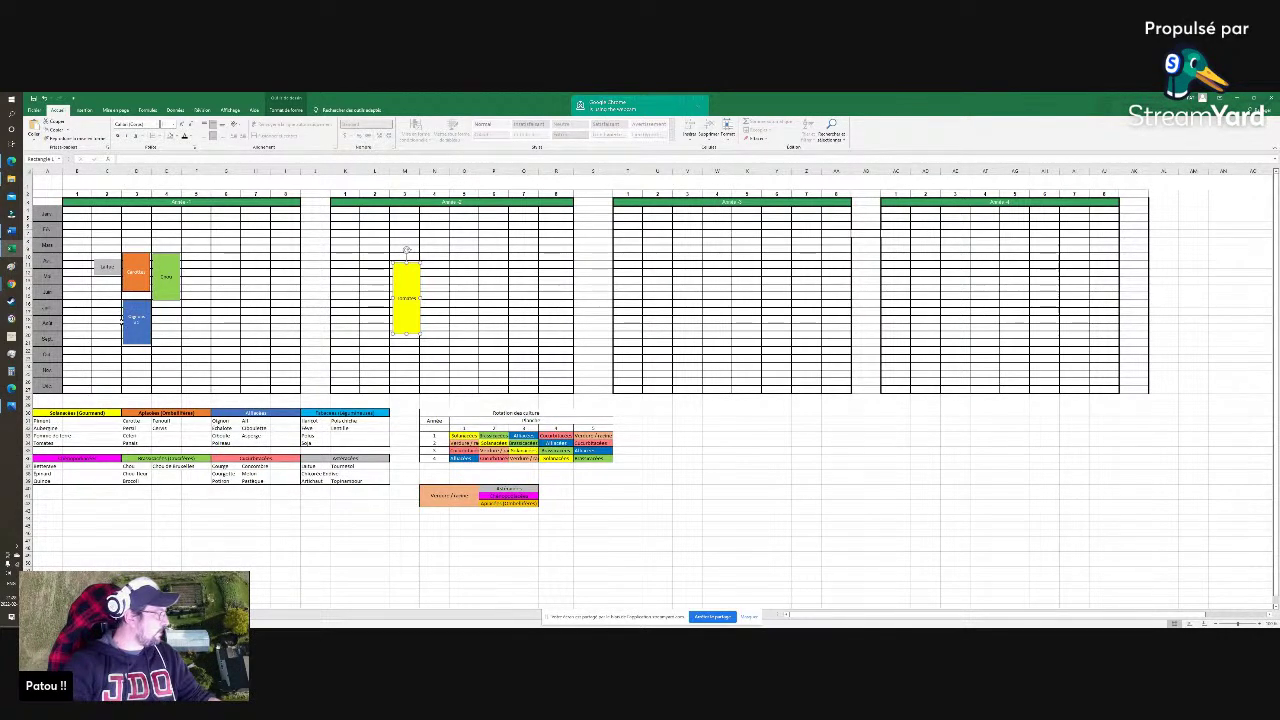
Add "15 avril" as a second line in the first year's Laitue block
ctrl+scroll(658, 270, up, 3)
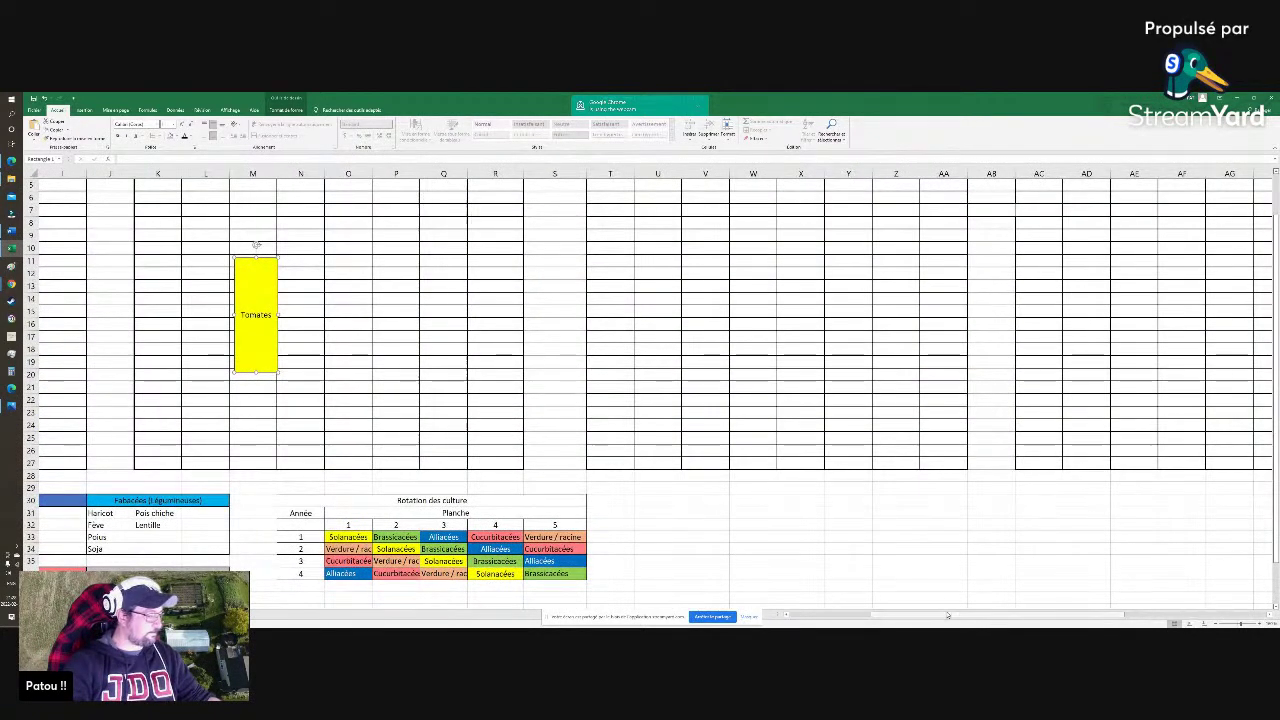
drag(947, 615, 875, 615)
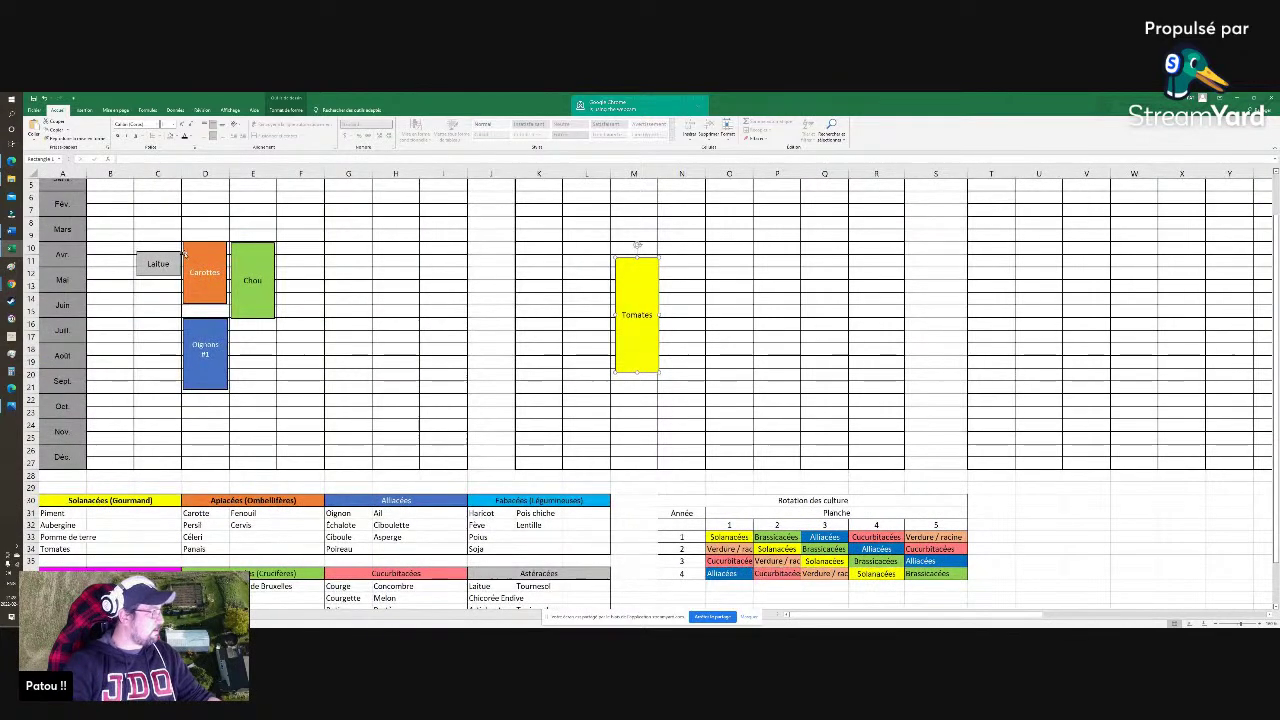
click(159, 272)
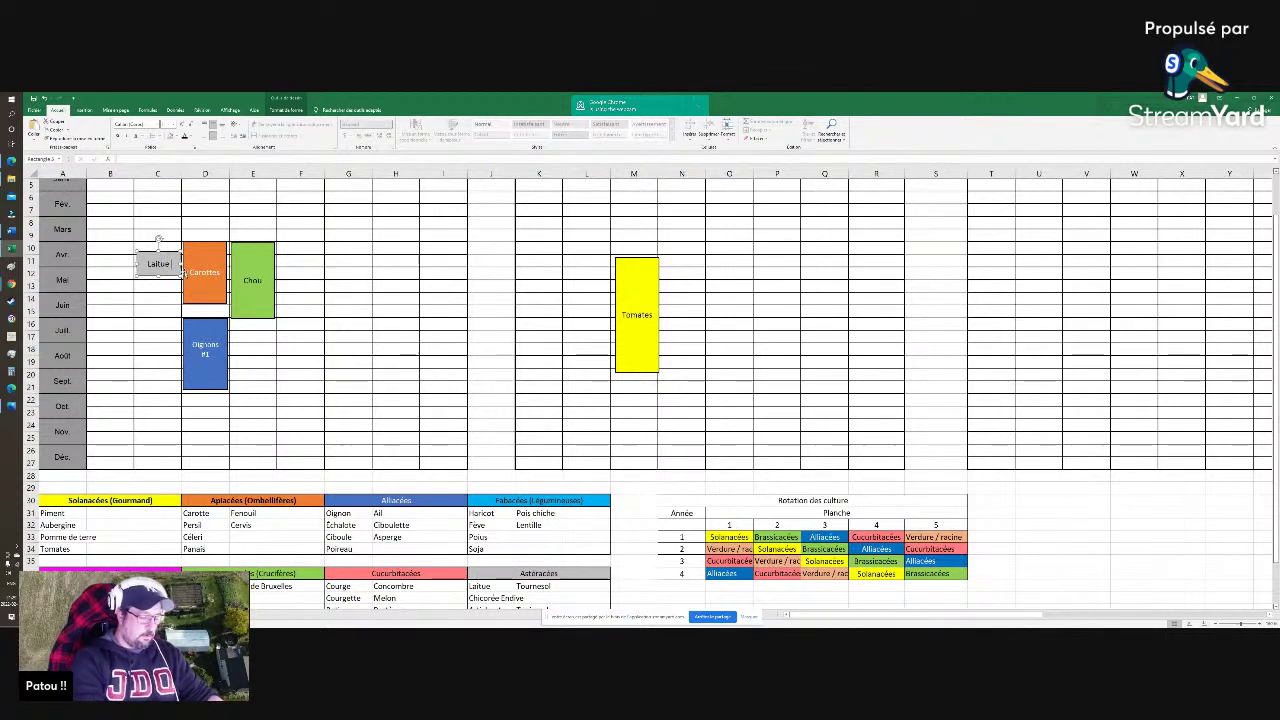
key(Return)
text(15 avril)
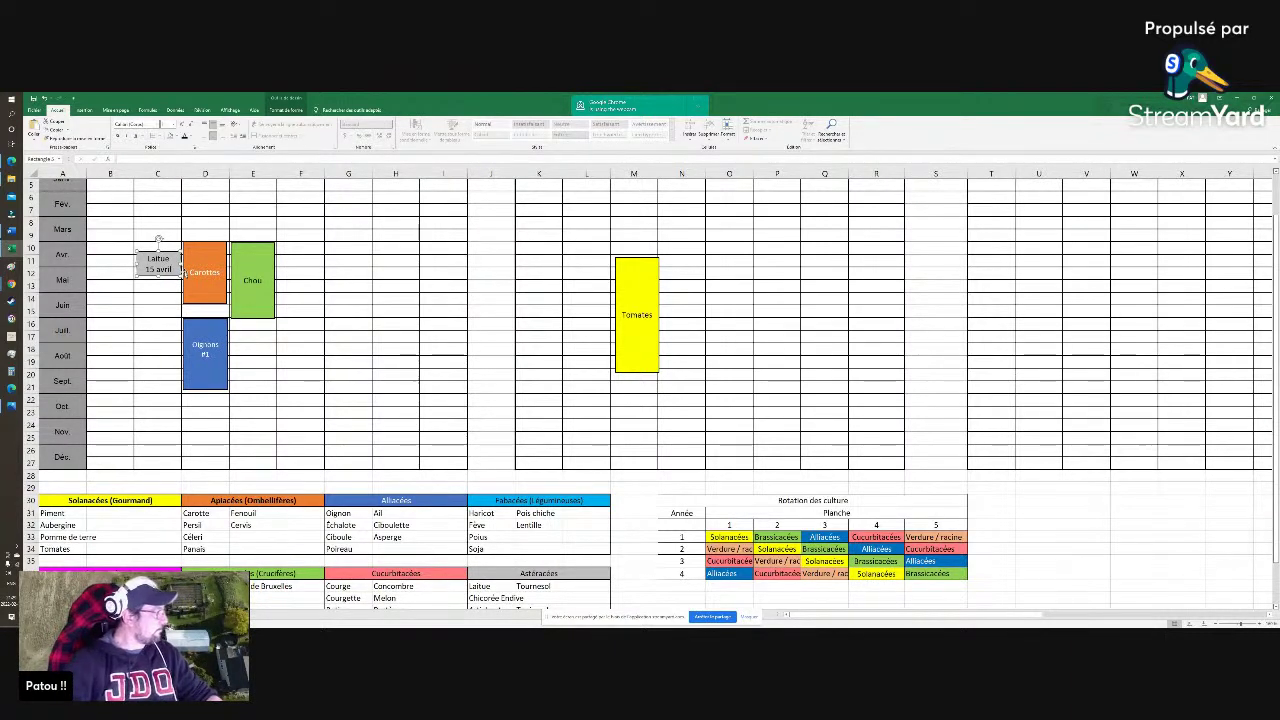
Position the Laitue block to start at row 11 in mid-April and lengthen it to the end of June
click(105, 350)
click(158, 245)
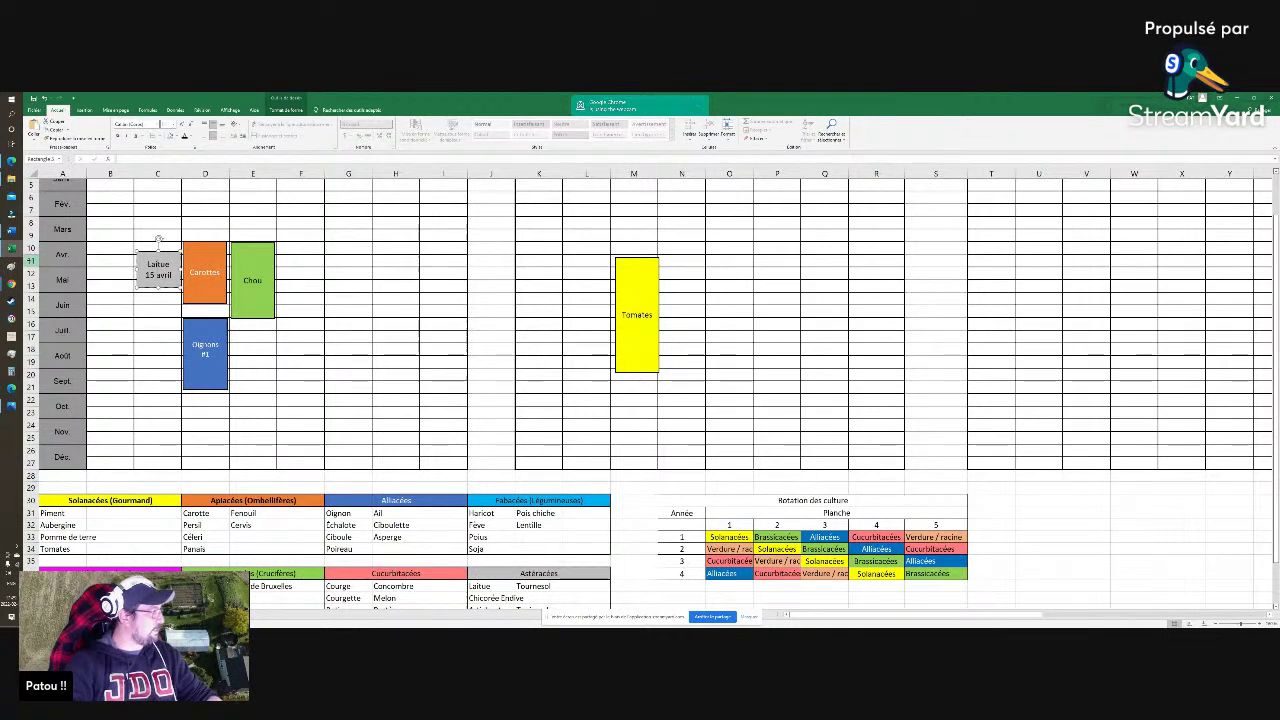
click(32, 260)
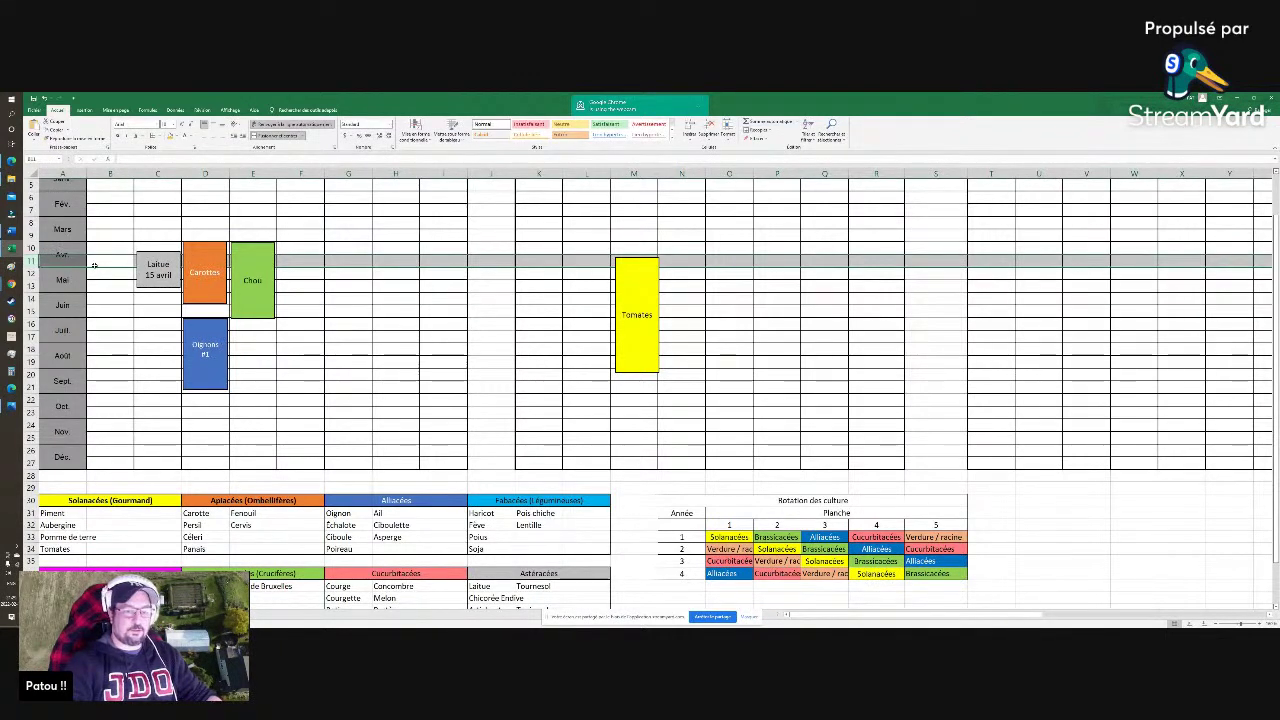
click(134, 272)
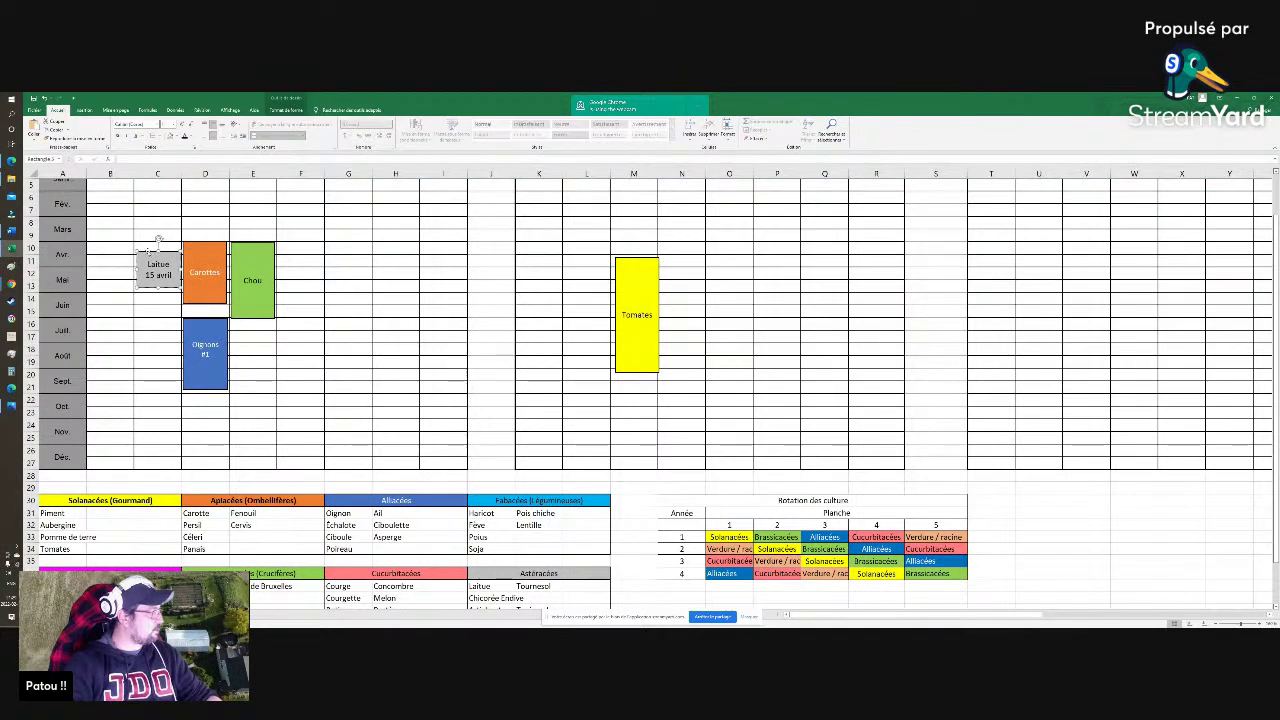
mouse_move(134, 272)
mouse_down()
mouse_move(125, 283)
mouse_move(146, 250)
mouse_up()
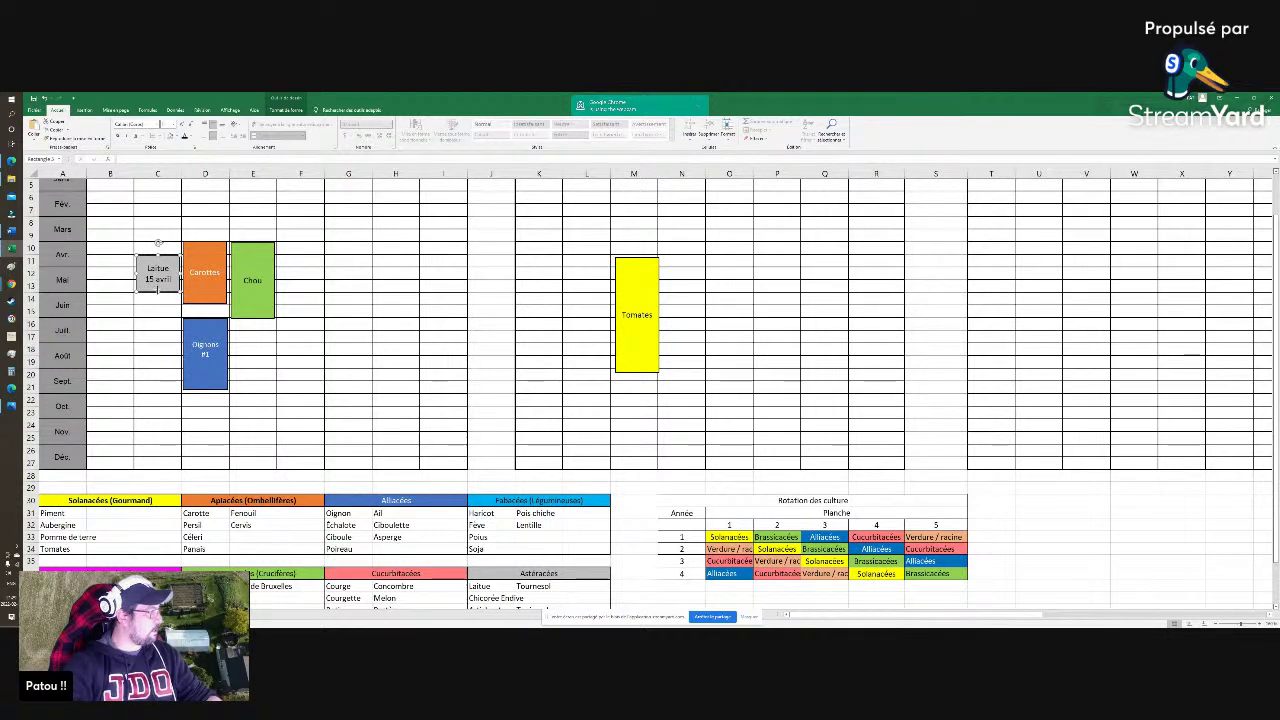
drag(157, 291, 160, 316)
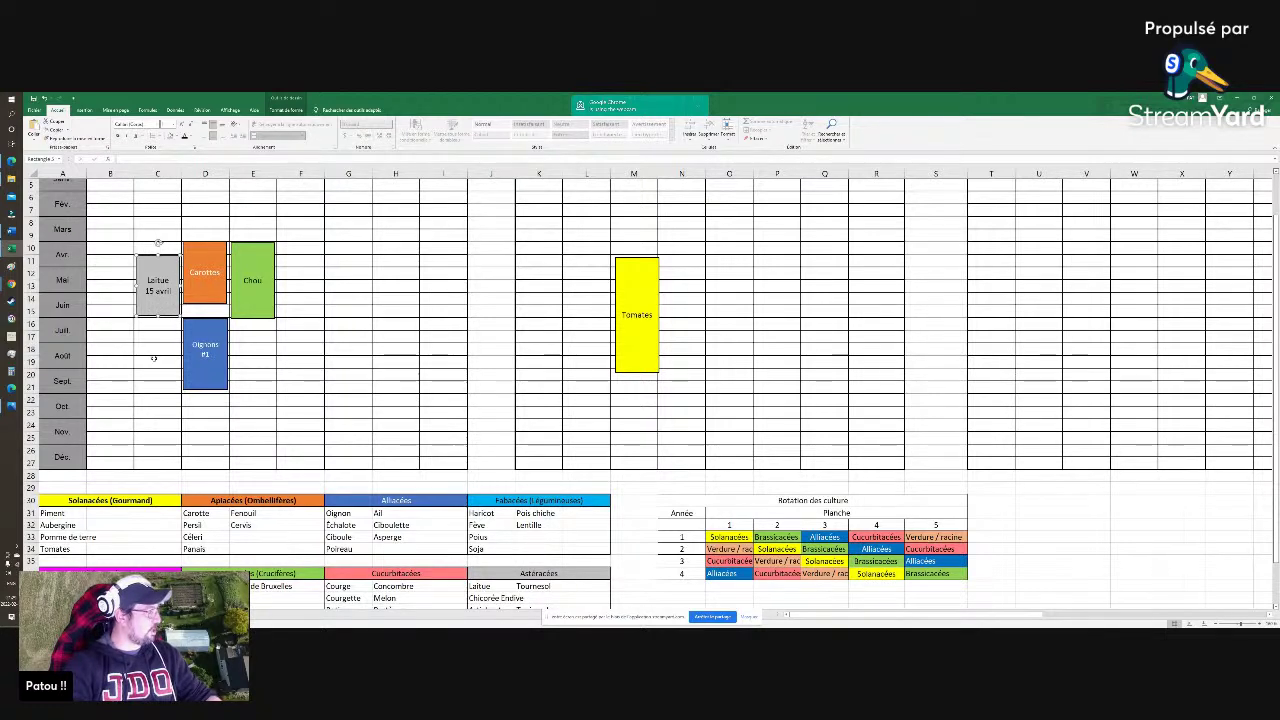
Try the Carottes block in the free space below Laitue, put it back above Oignons #1, and shift the Chou block slightly down
drag(157, 324, 154, 411)
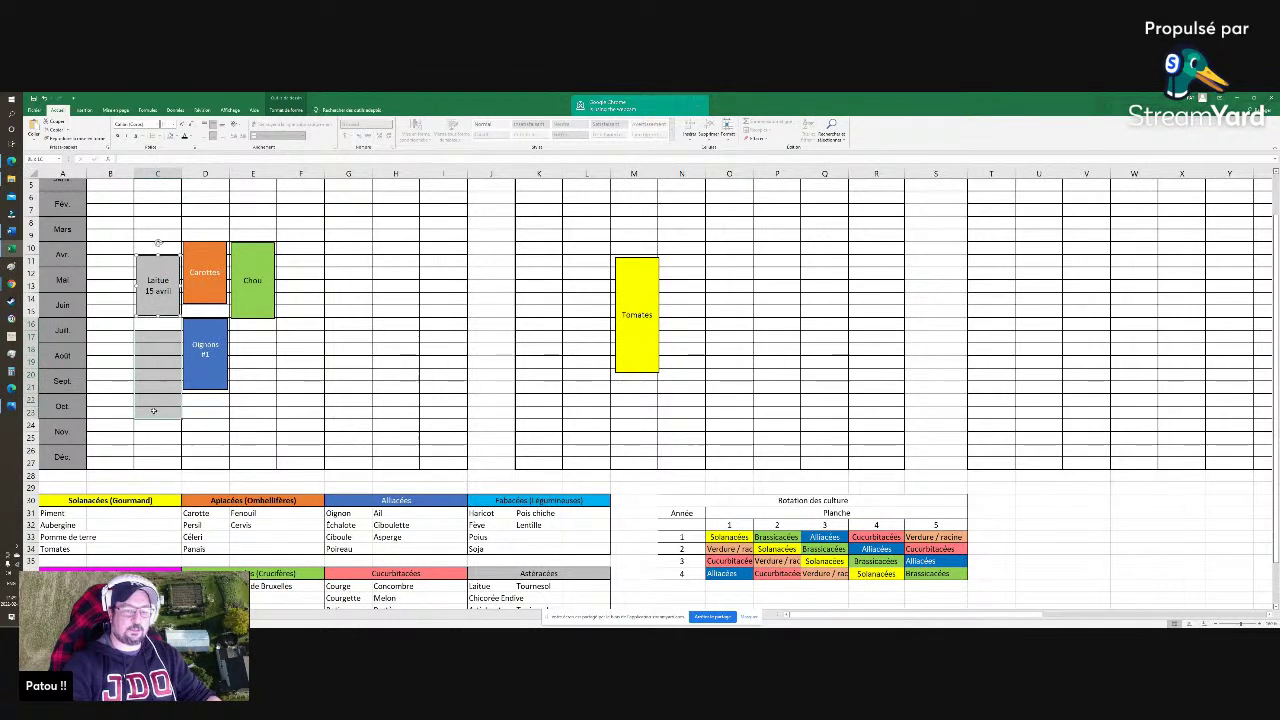
key(Escape)
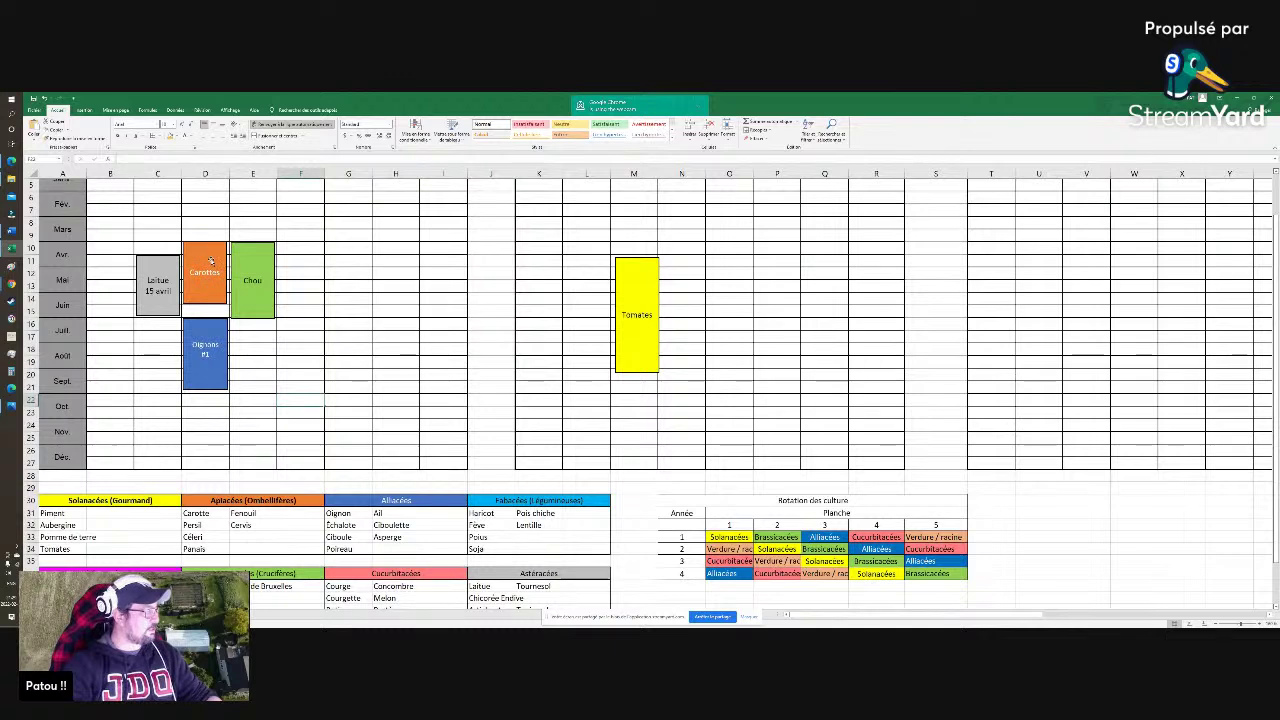
drag(209, 259, 159, 343)
key(ctrl+z)
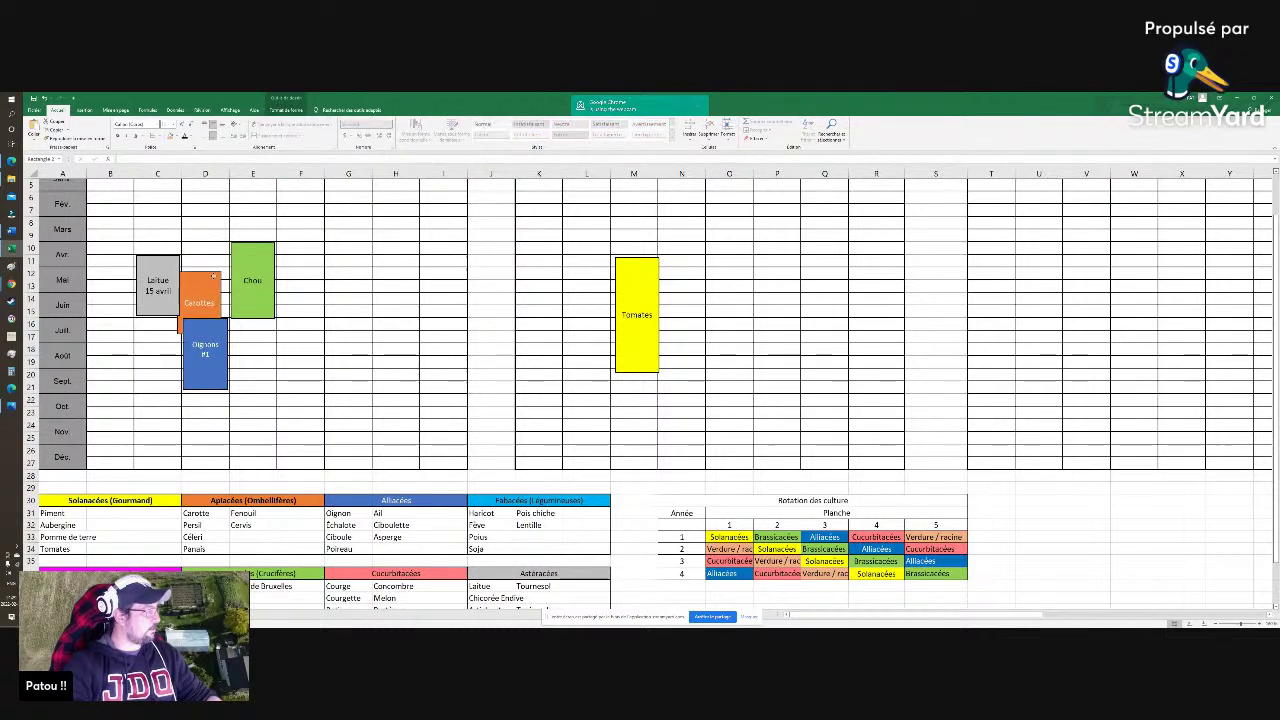
click(200, 340)
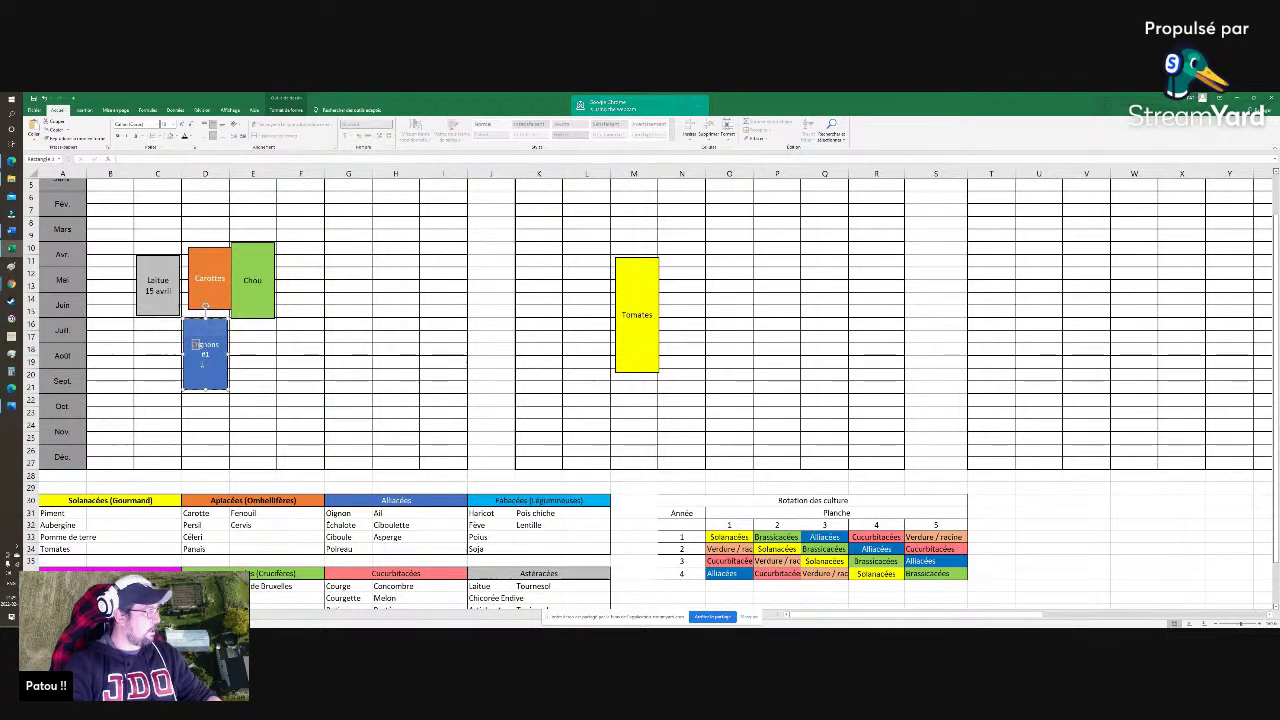
mouse_move(239, 290)
mouse_down()
mouse_move(142, 370)
mouse_move(240, 296)
mouse_up()
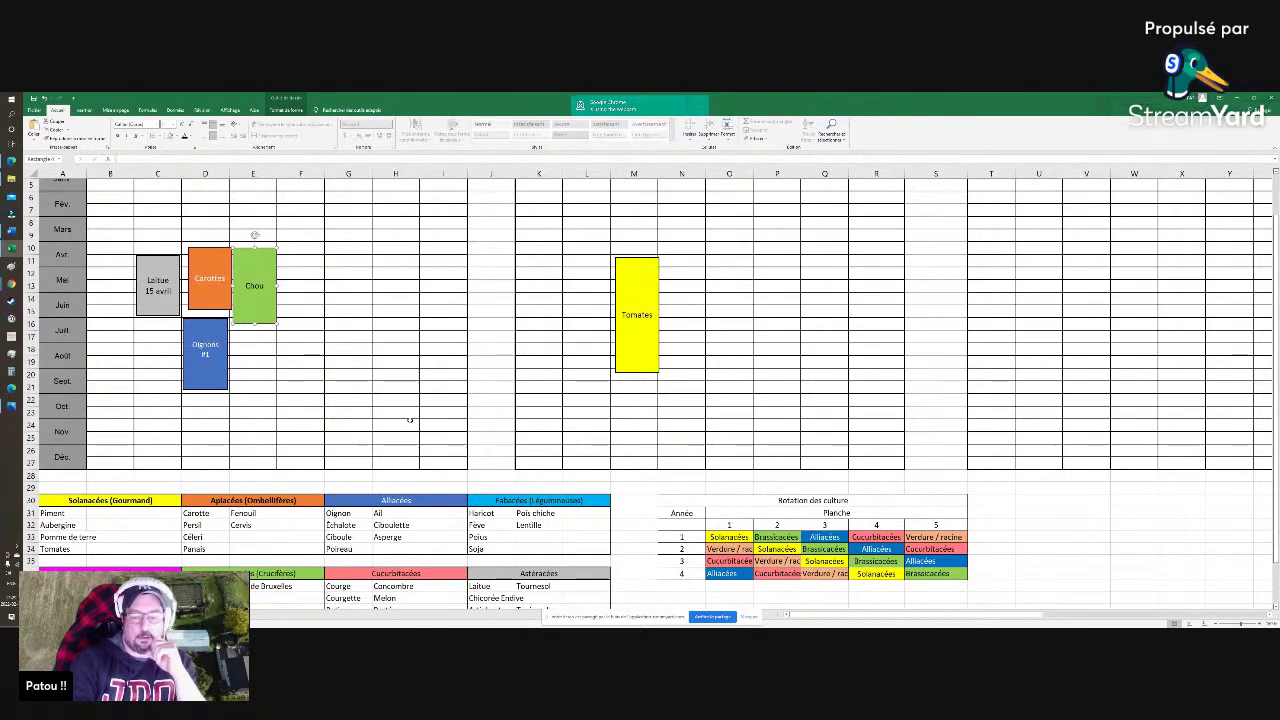
Examine the plant family lists and the Rotation des culture table with its Verdure / racine key below the yearly grids
scroll(424, 537, down, 1)
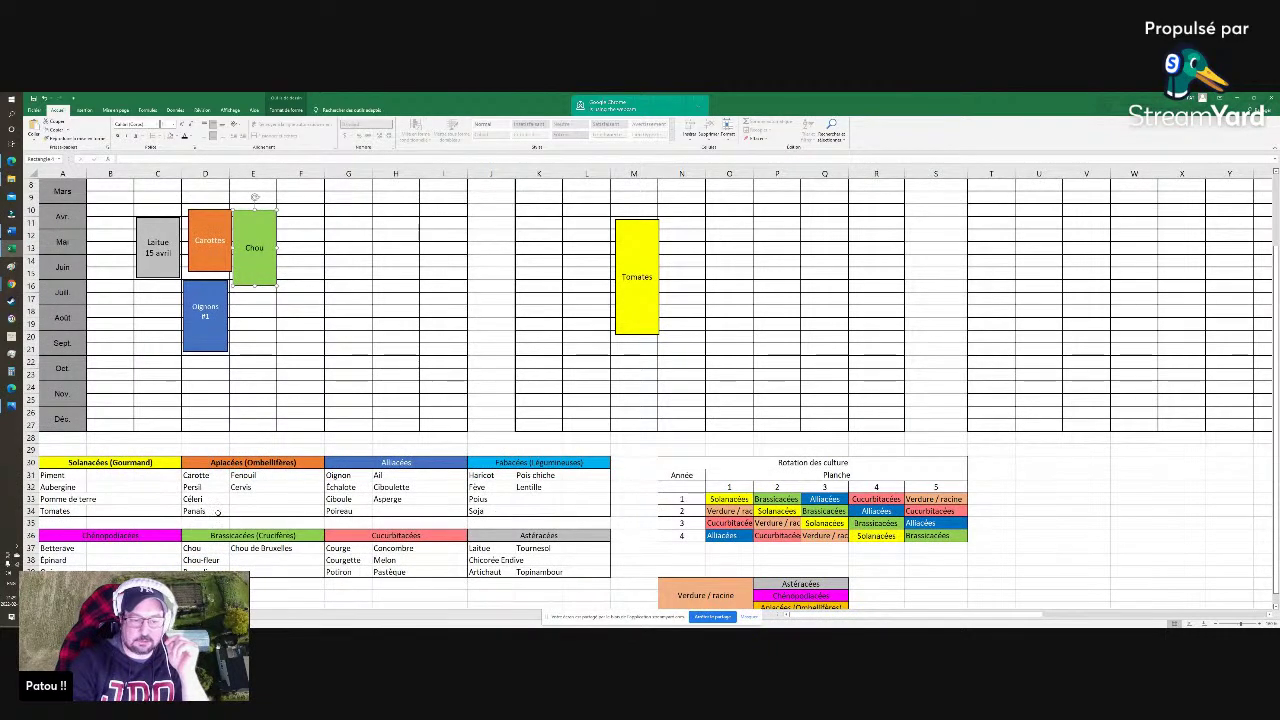
scroll(498, 508, down, 1)
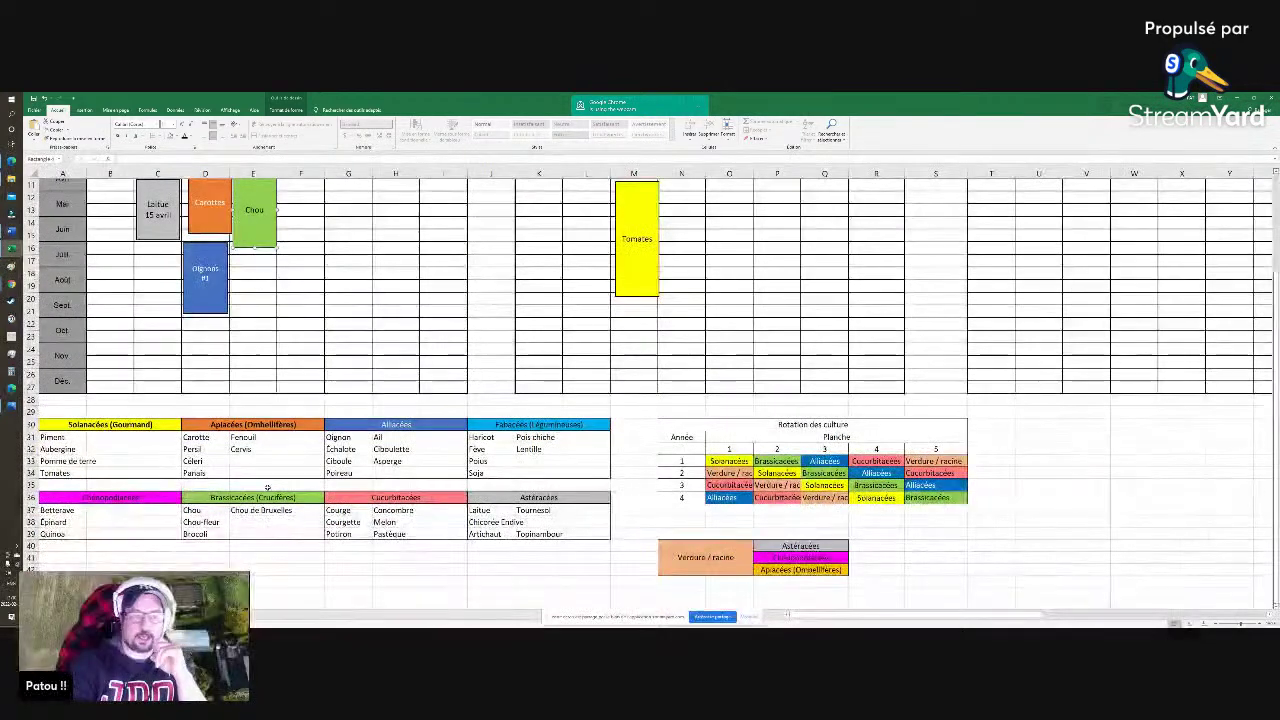
scroll(254, 235, up, 2)
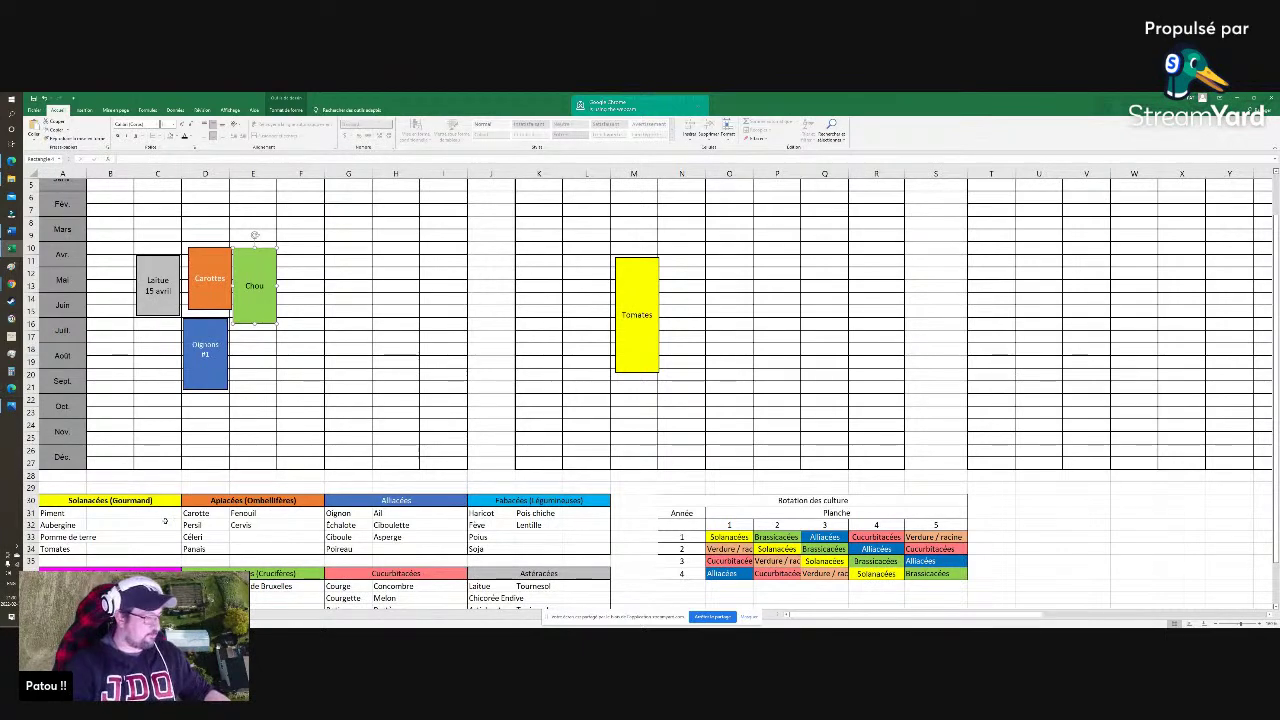
scroll(933, 575, down, 5)
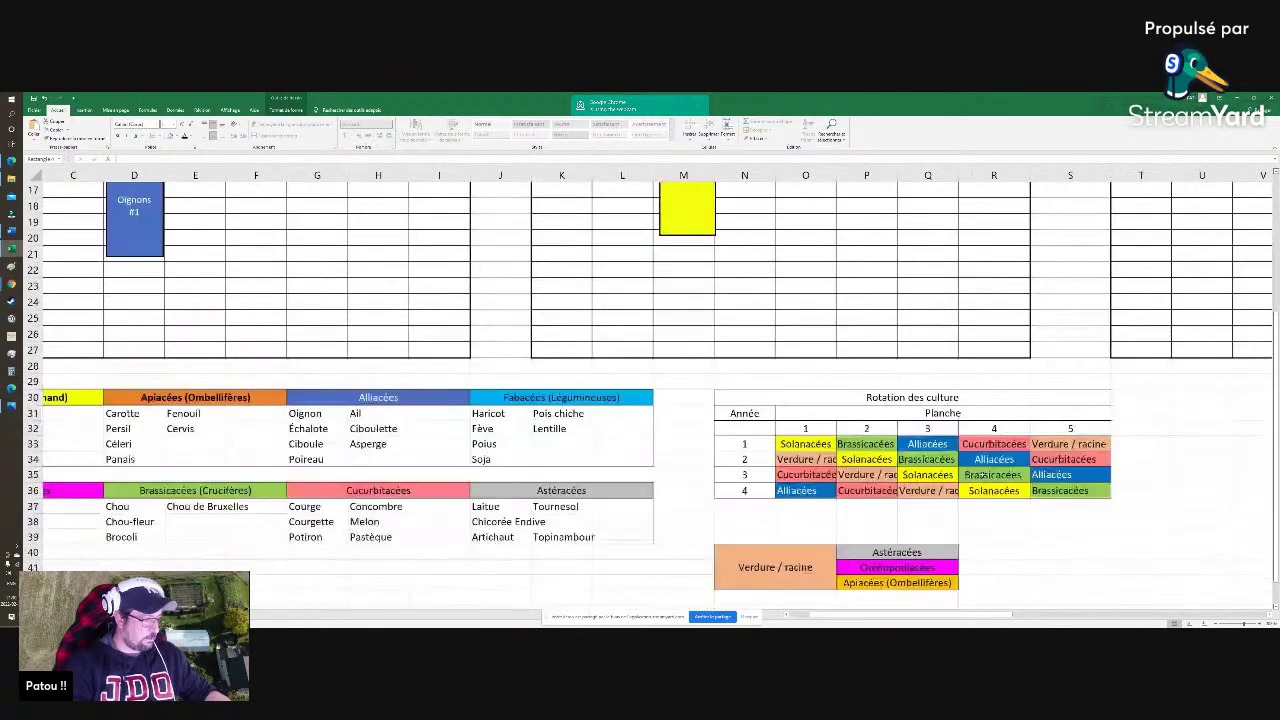
scroll(1075, 397, up, 2)
ctrl+scroll(1079, 401, up, 3)
scroll(1079, 401, down, 5)
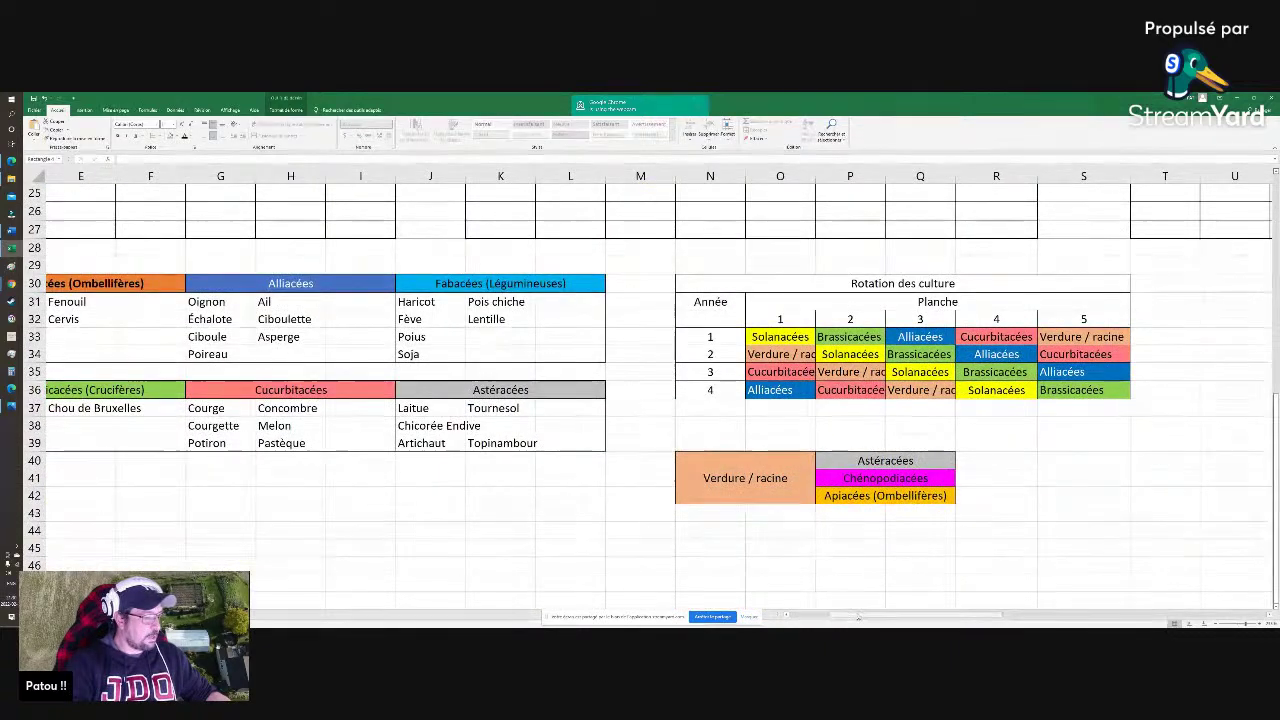
drag(853, 615, 860, 615)
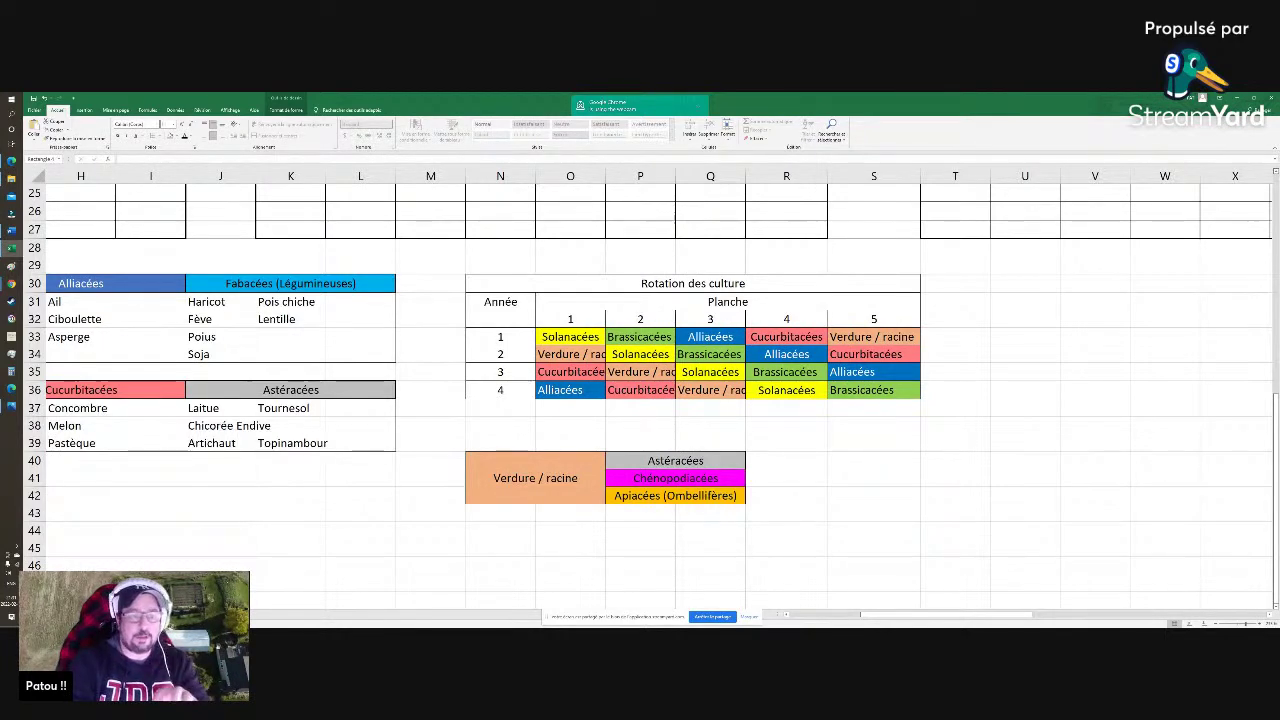
scroll(374, 369, up, 8)
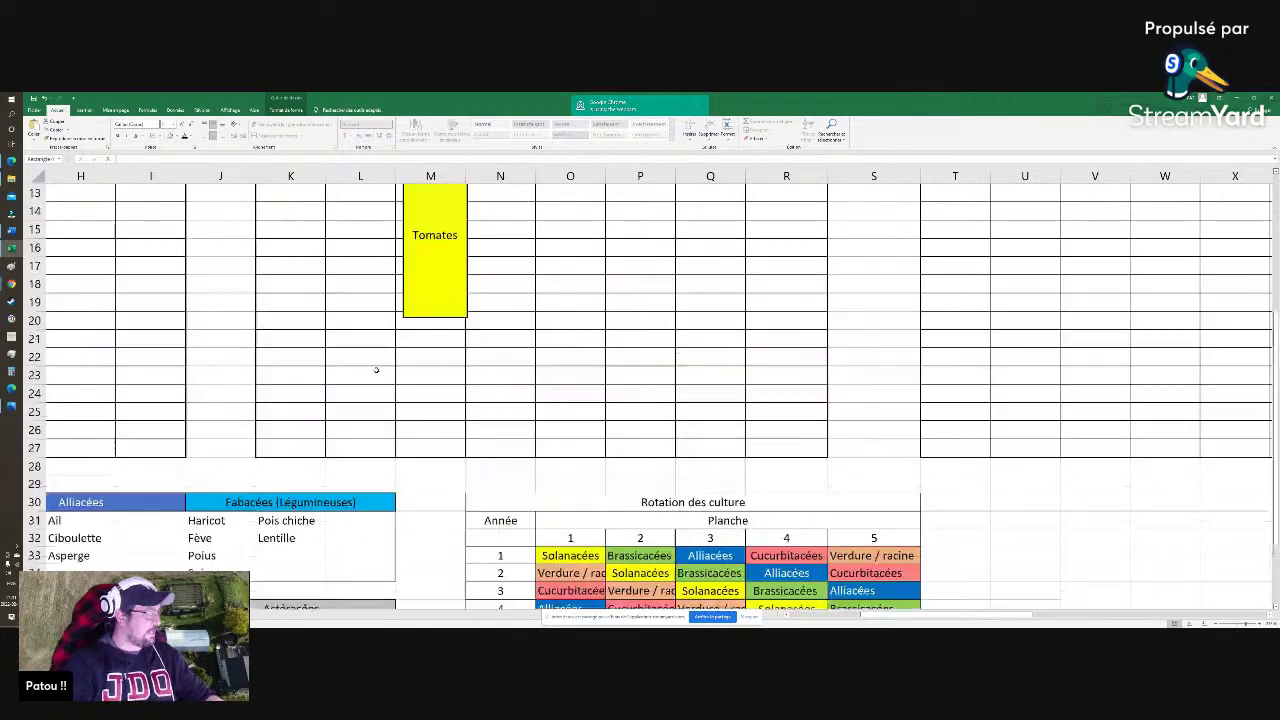
Move the yellow Tomates block from the second year's grid into column 1 of the first year, starting in early April
scroll(414, 374, left, 1)
scroll(487, 382, down, 4)
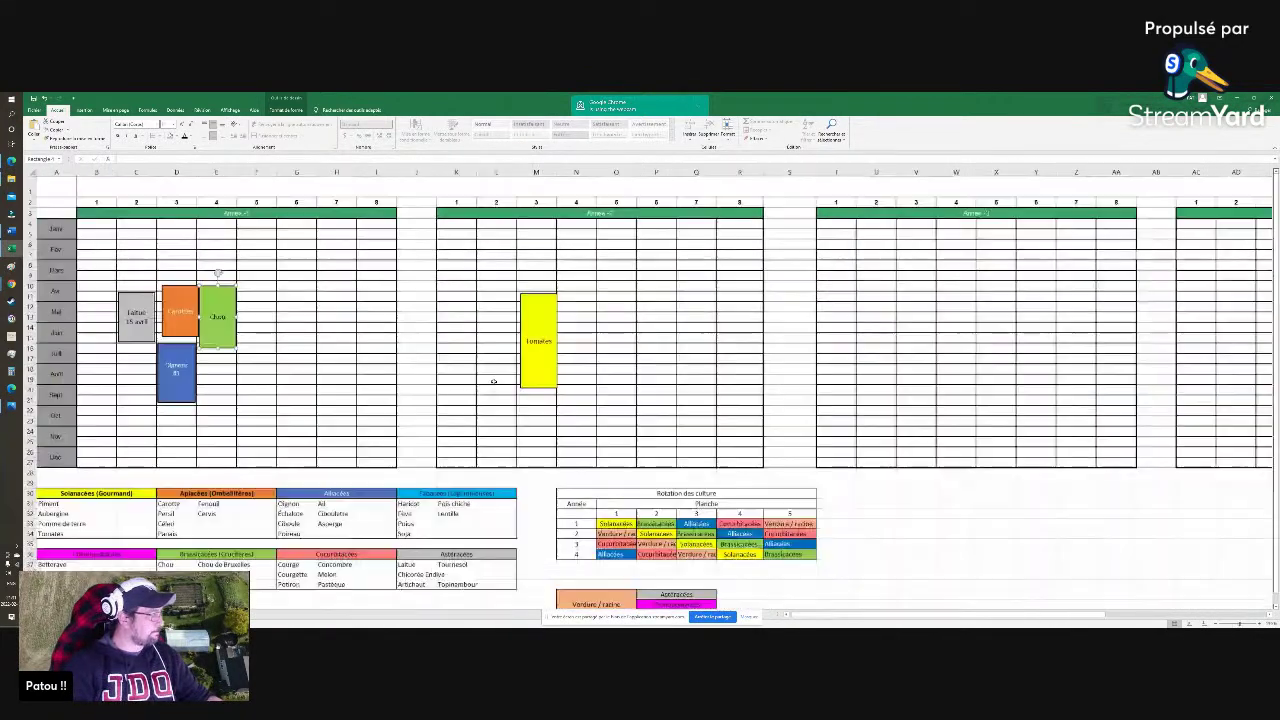
click(520, 318)
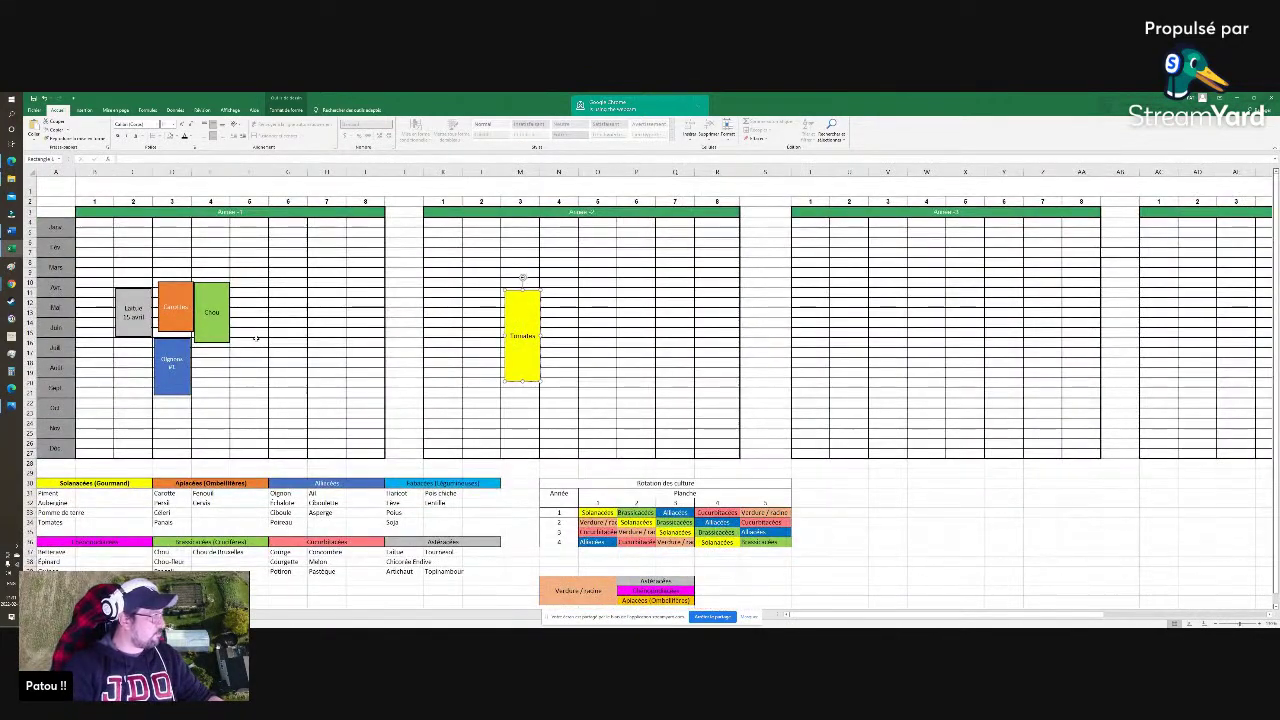
drag(518, 313, 90, 298)
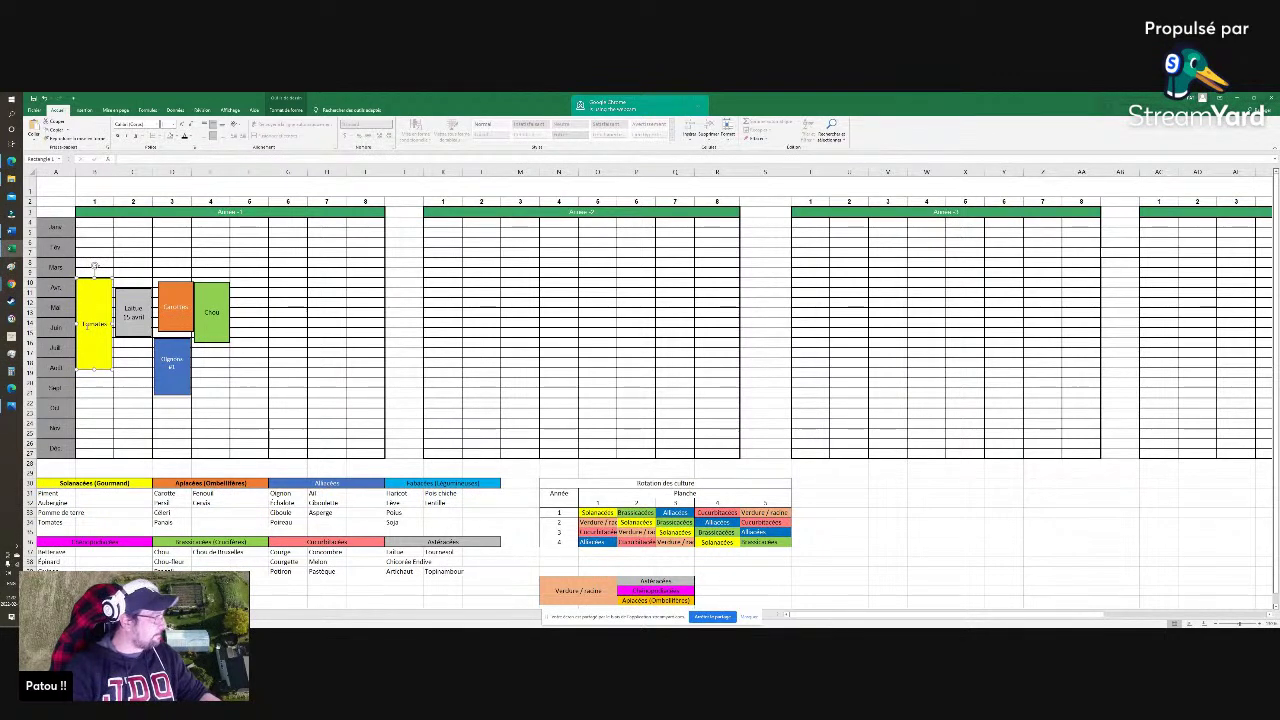
Copy the Tomates block and paste the duplicate into column 7 of the first year's grid
right_click(88, 311)
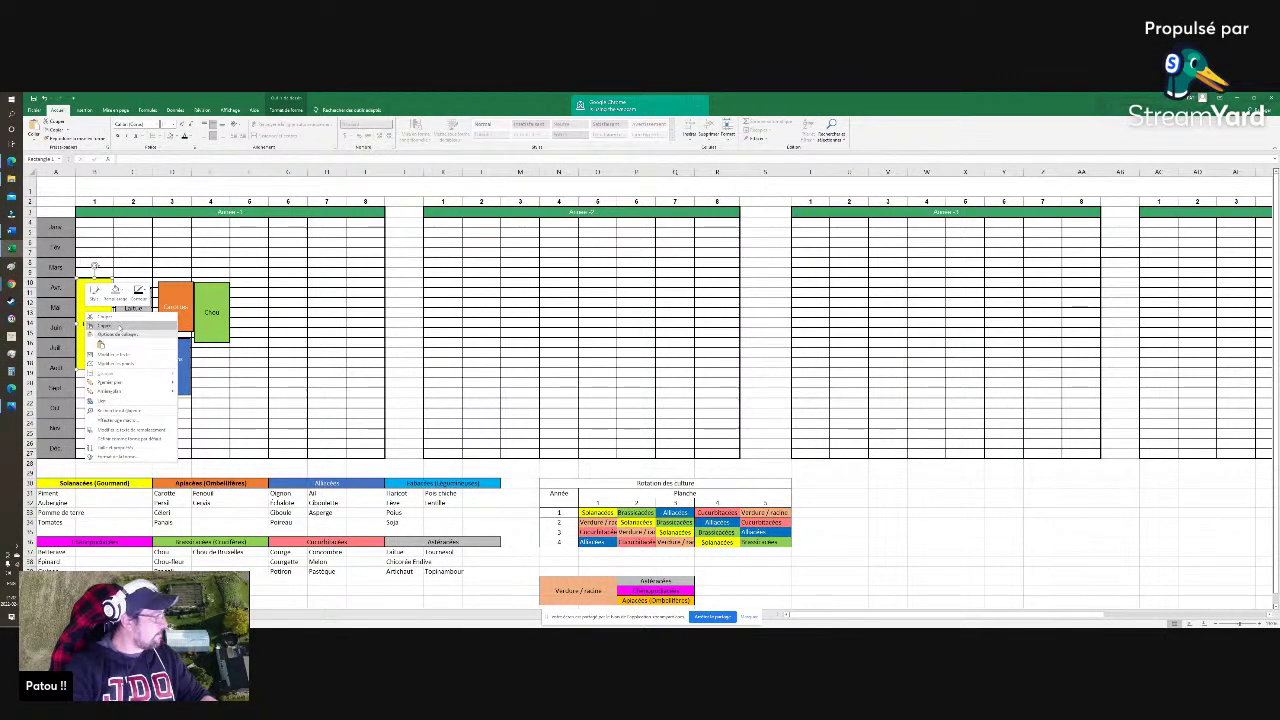
click(311, 290)
right_click(311, 290)
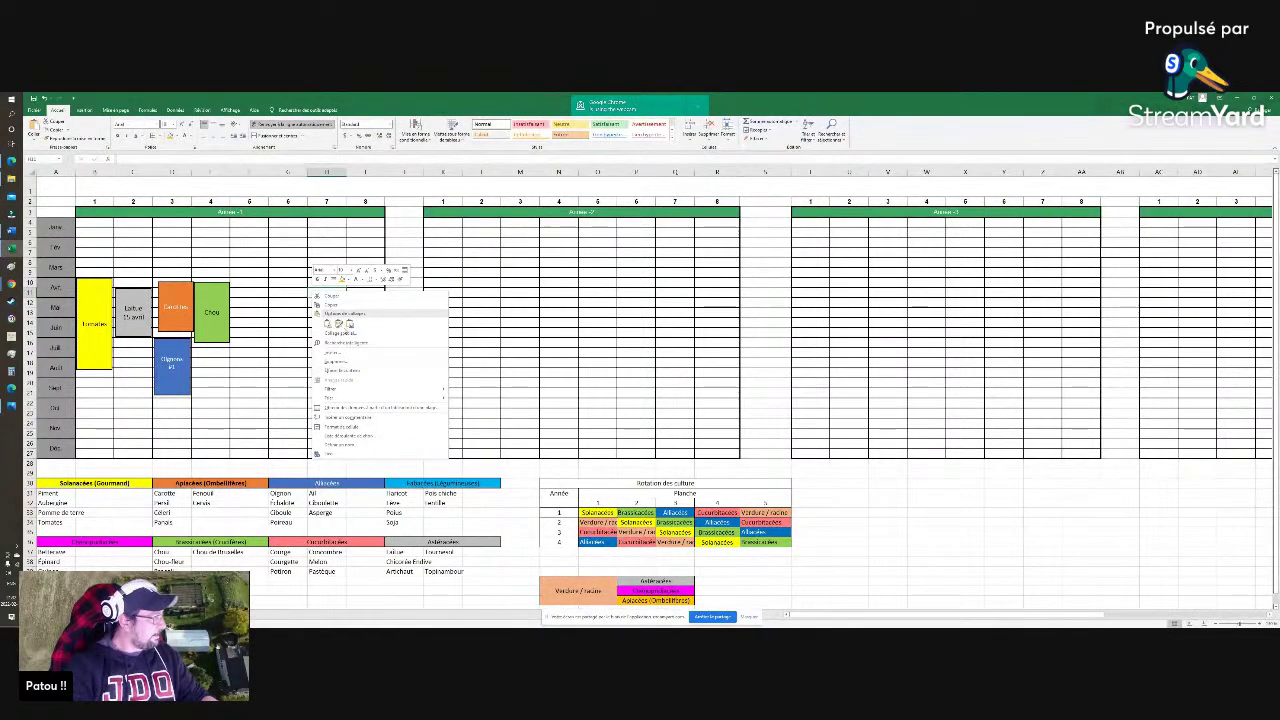
click(284, 314)
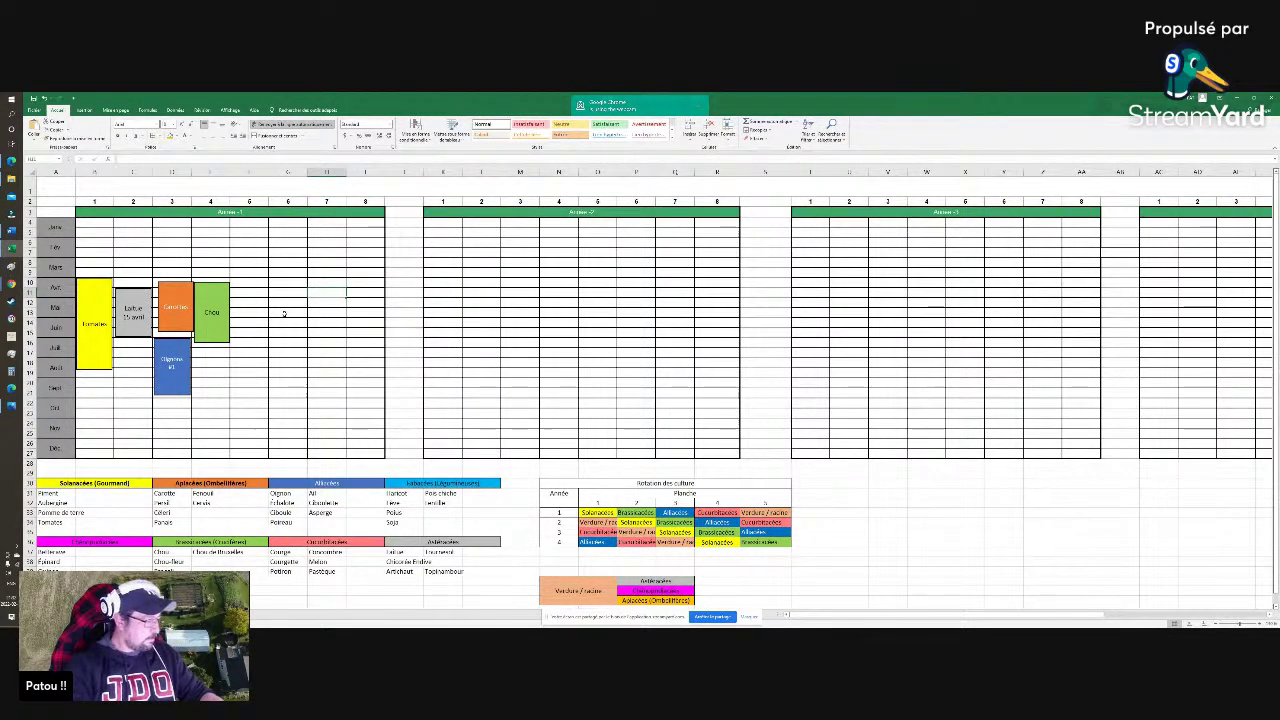
key(ctrl+v)
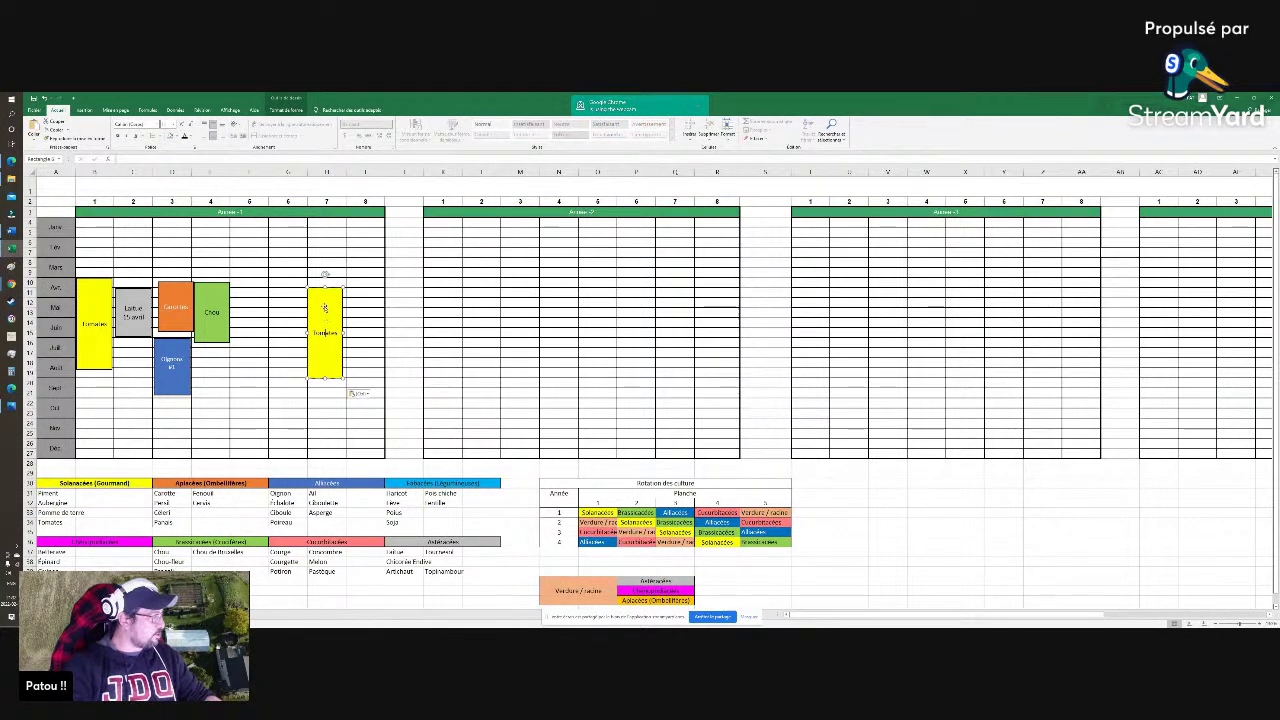
Change the fill colour of the duplicated block in column 7 to orange
right_click(324, 305)
click(356, 293)
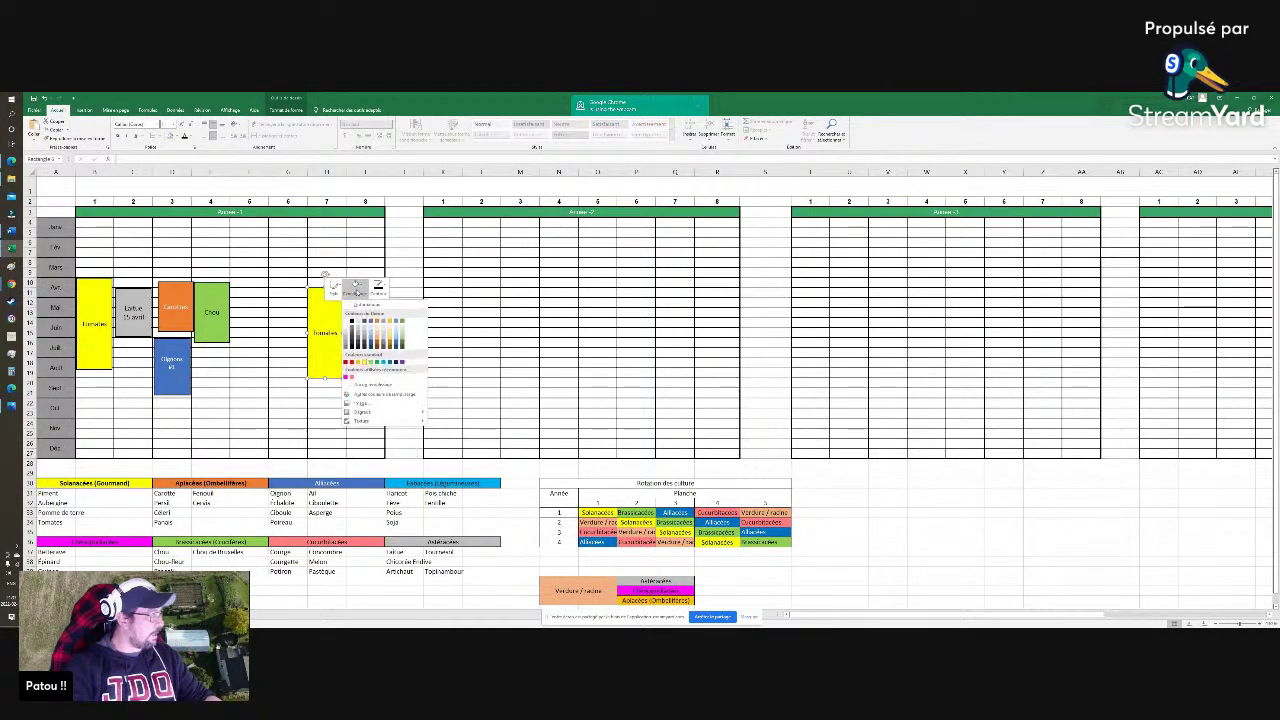
click(380, 323)
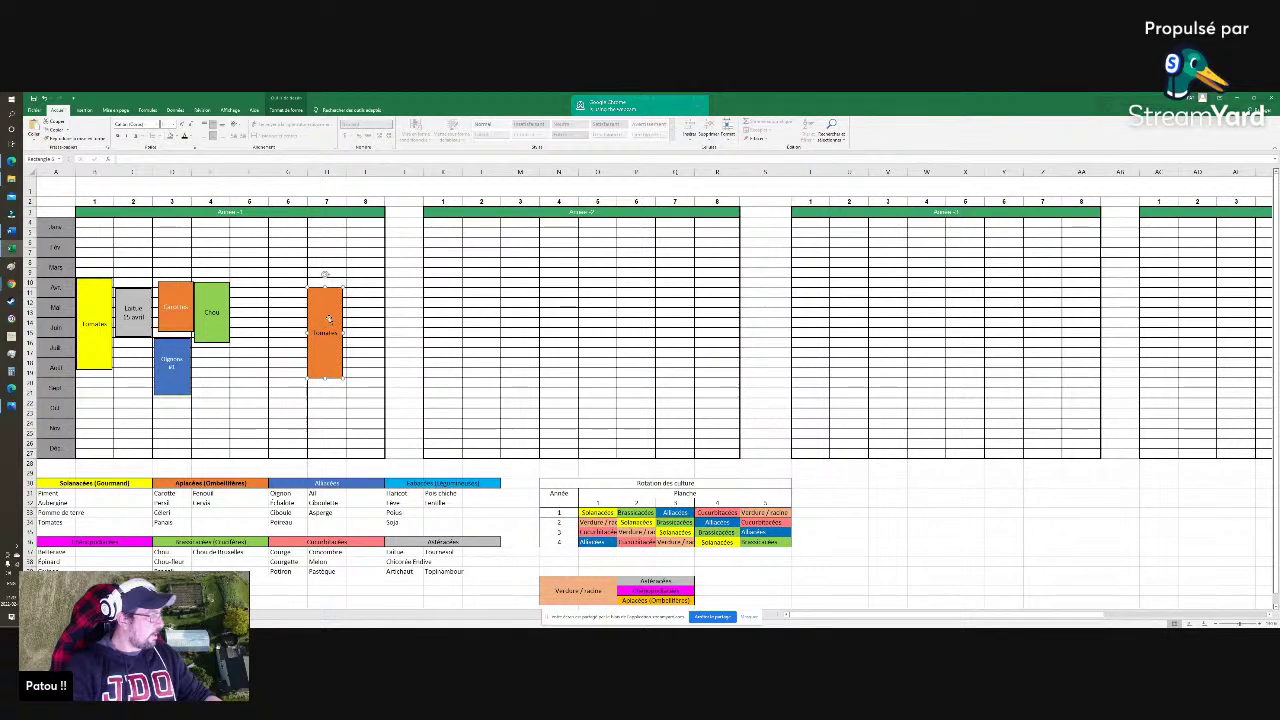
Shift the orange block slightly up, replace its label with "Concombre", and widen it so the word fits on one line
drag(329, 318, 326, 301)
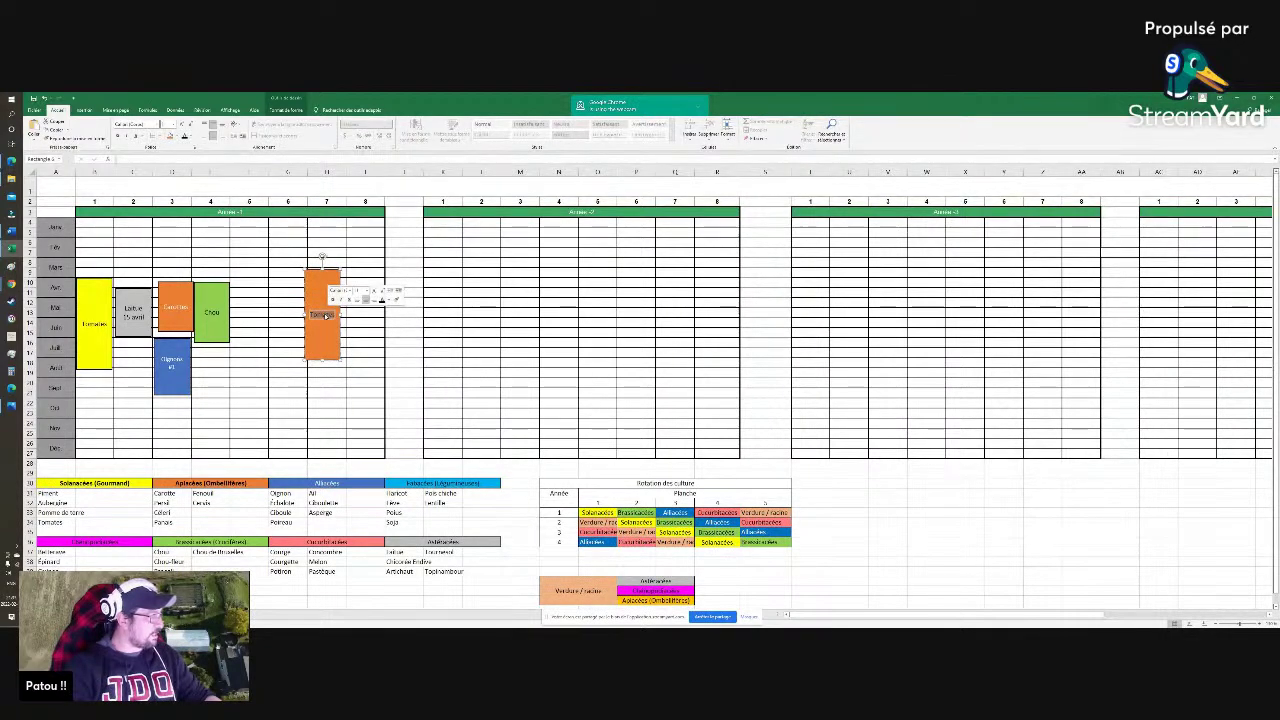
text(co)
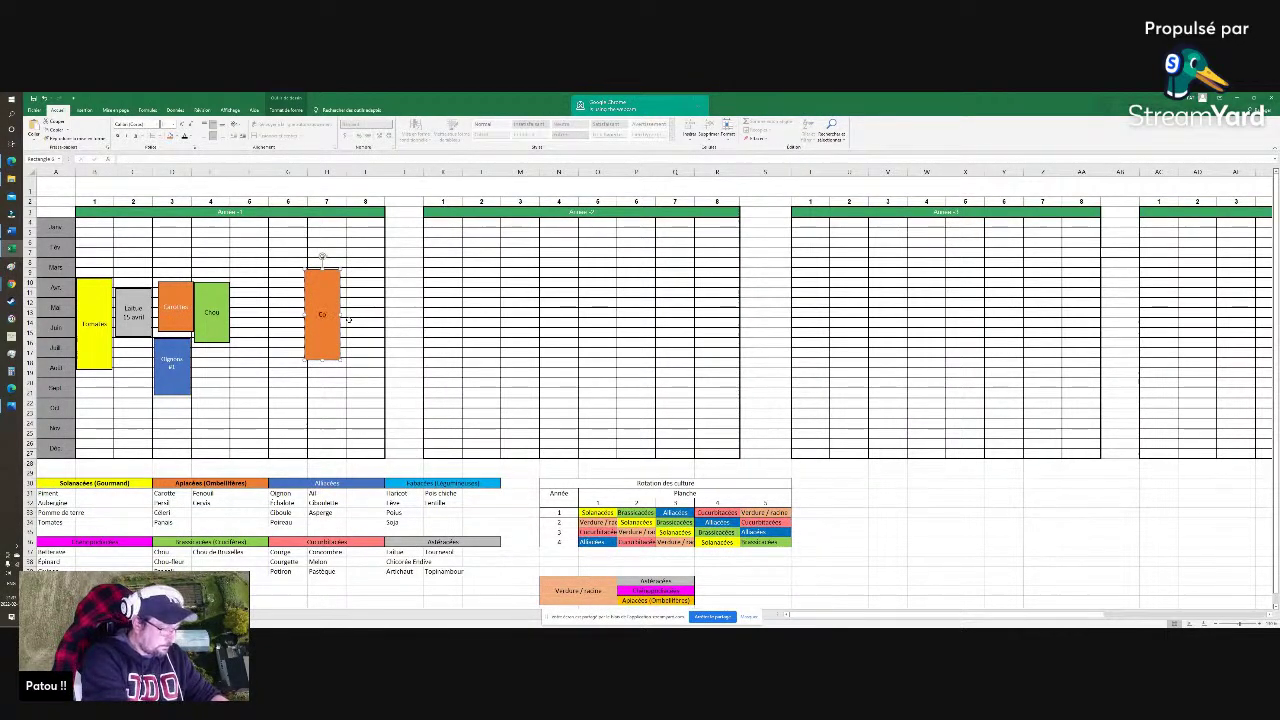
text(ncombre)
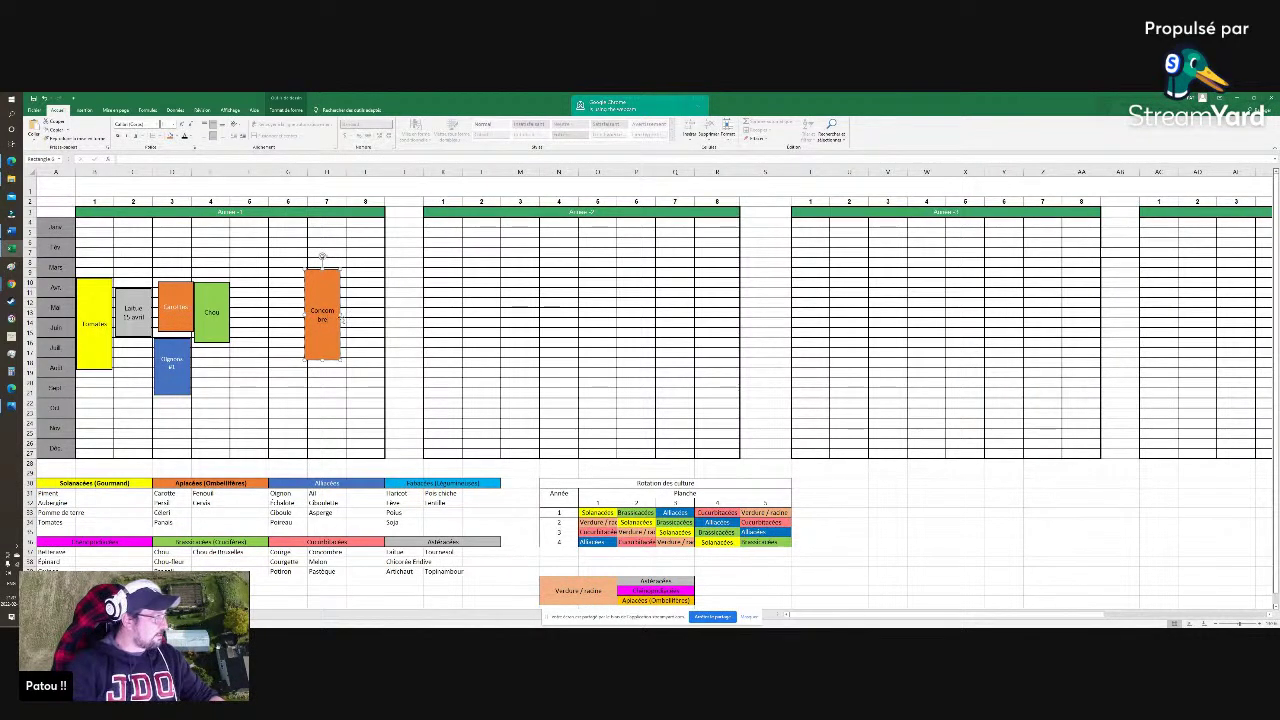
drag(340, 313, 351, 315)
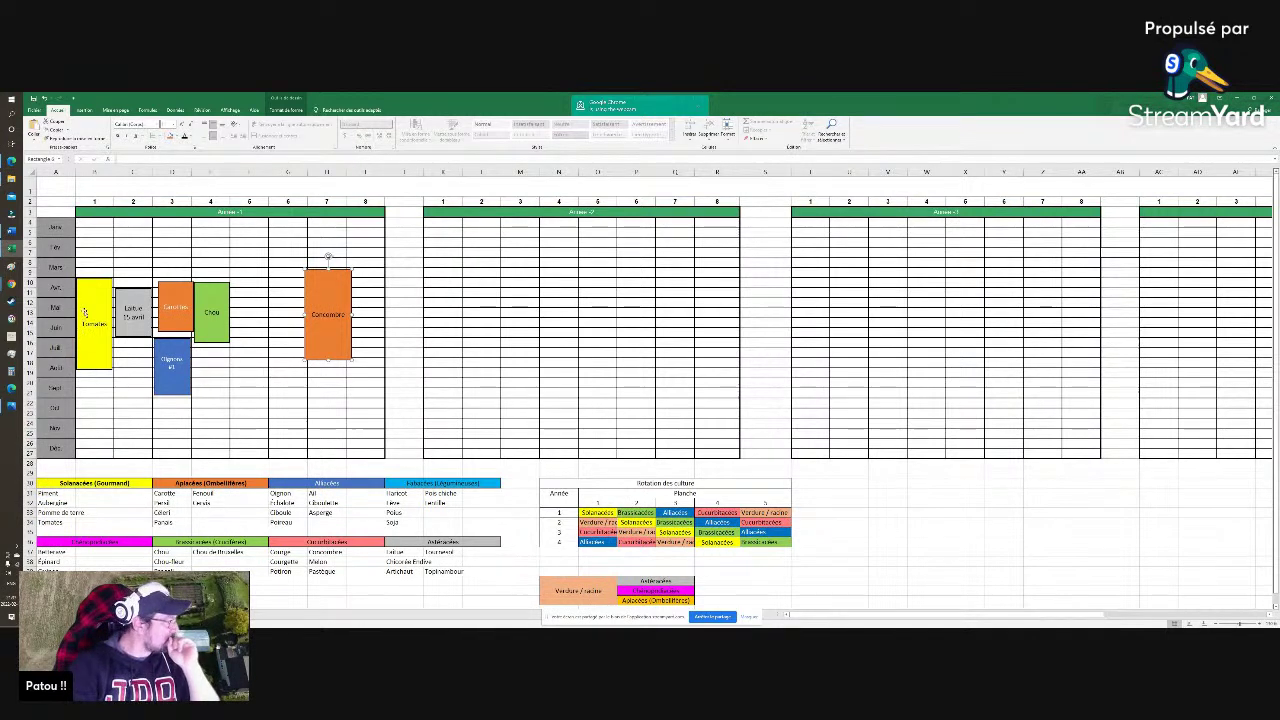
Shift the first year's Tomates block down so that it starts in mid-May
drag(85, 313, 91, 338)
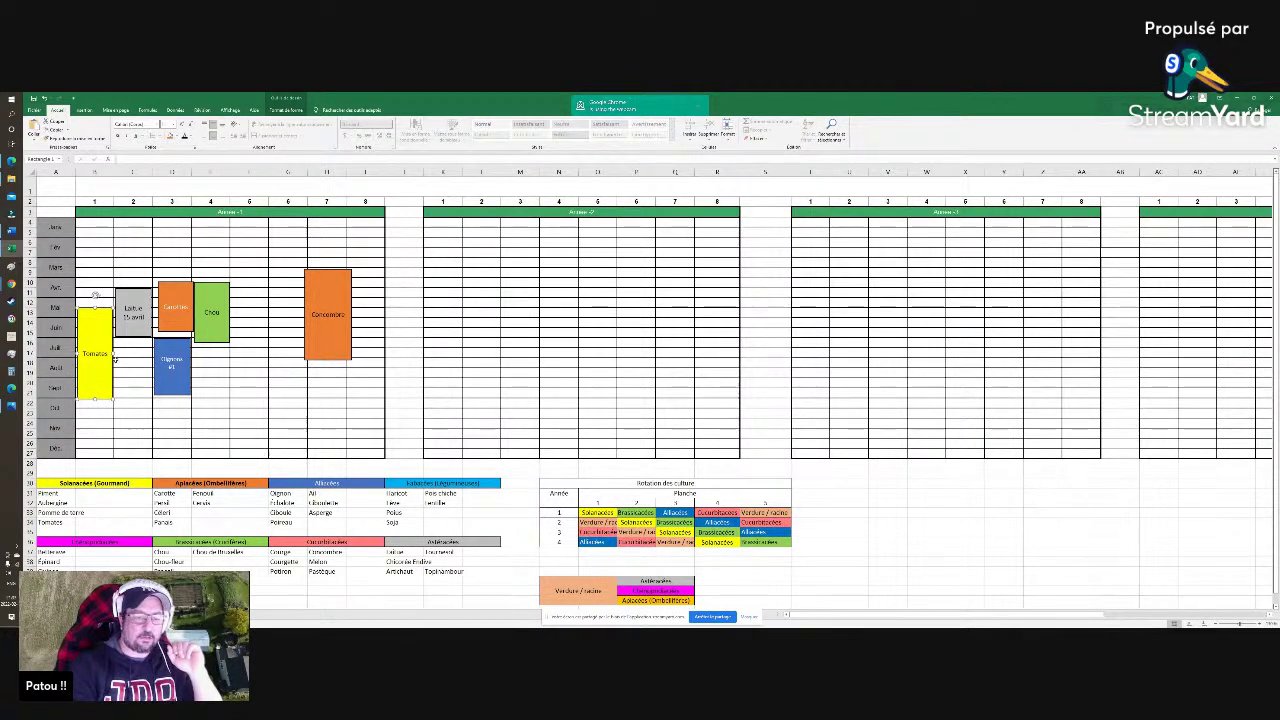
click(130, 320)
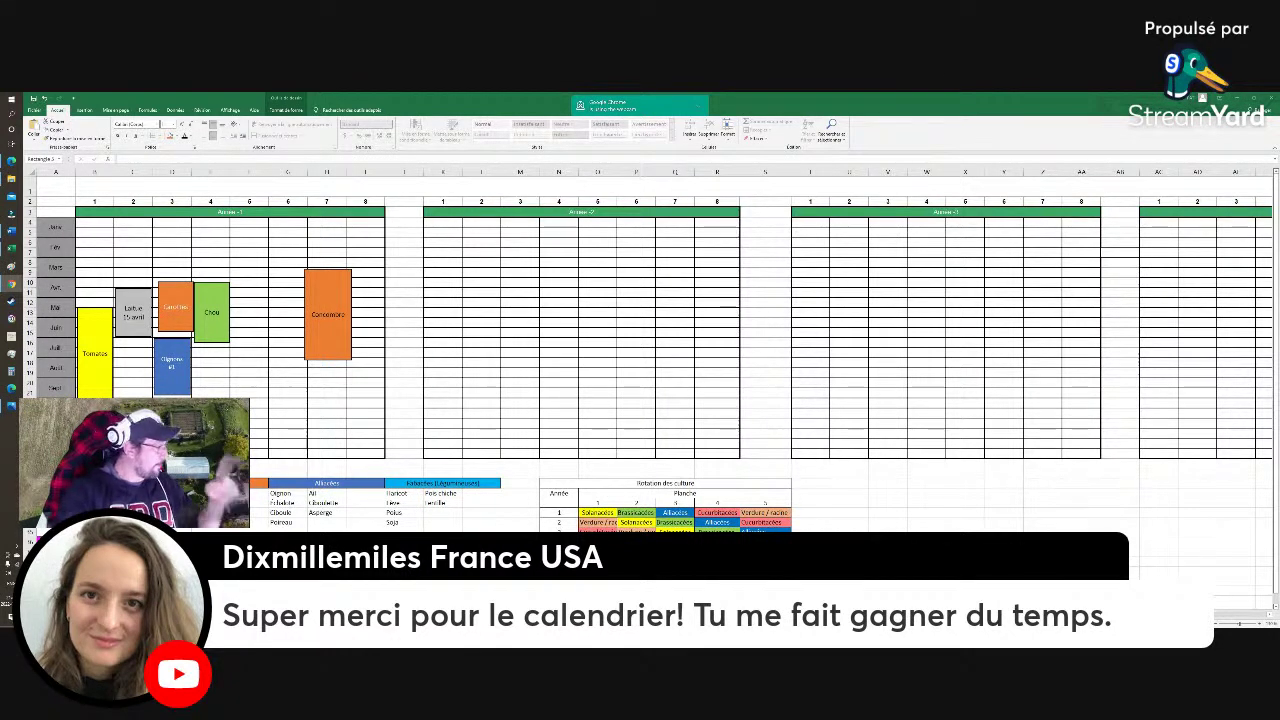
Switch to the Photos window with the écoumène growing calendar for zones 3 and 4 and maximize it
mouse_move(14, 288)
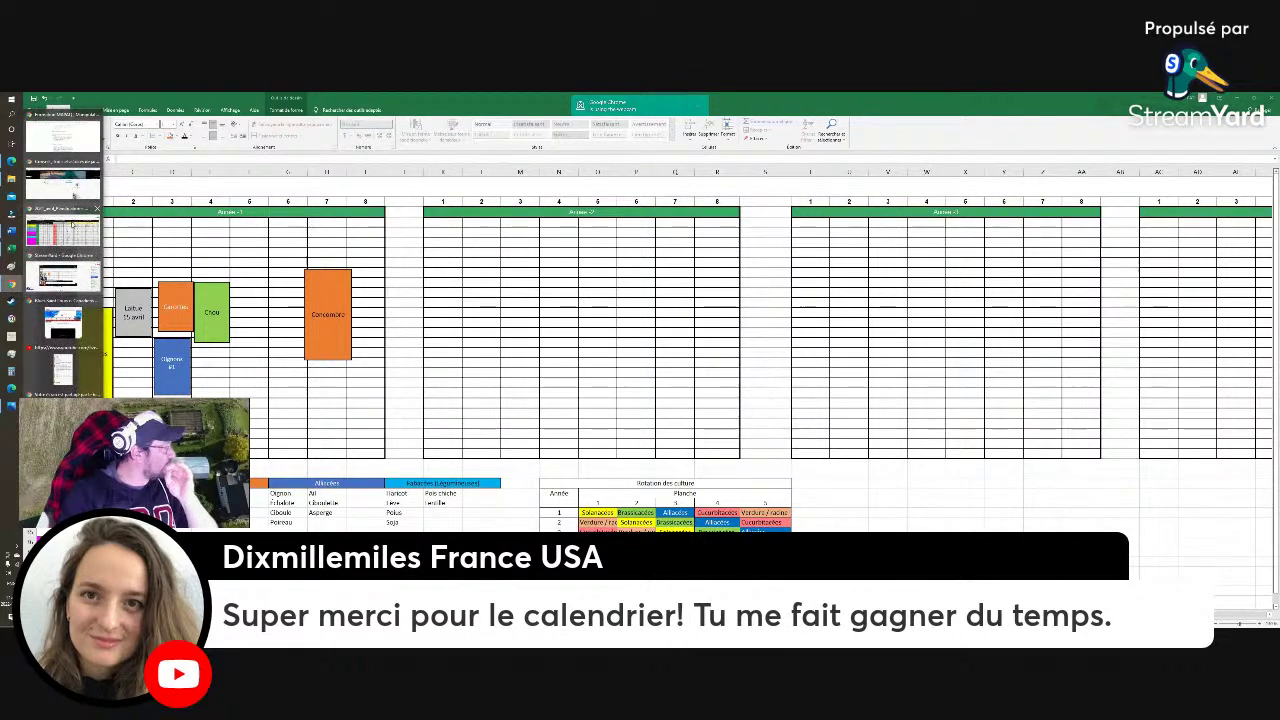
click(62, 230)
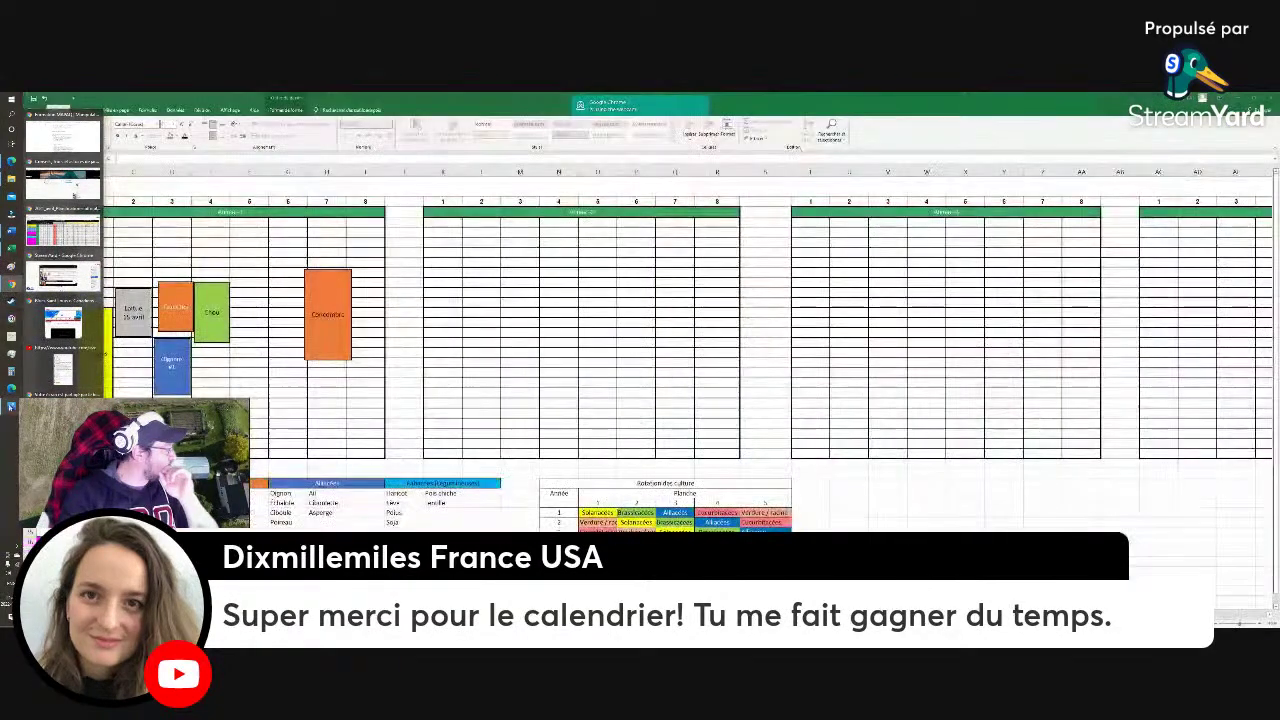
click(73, 194)
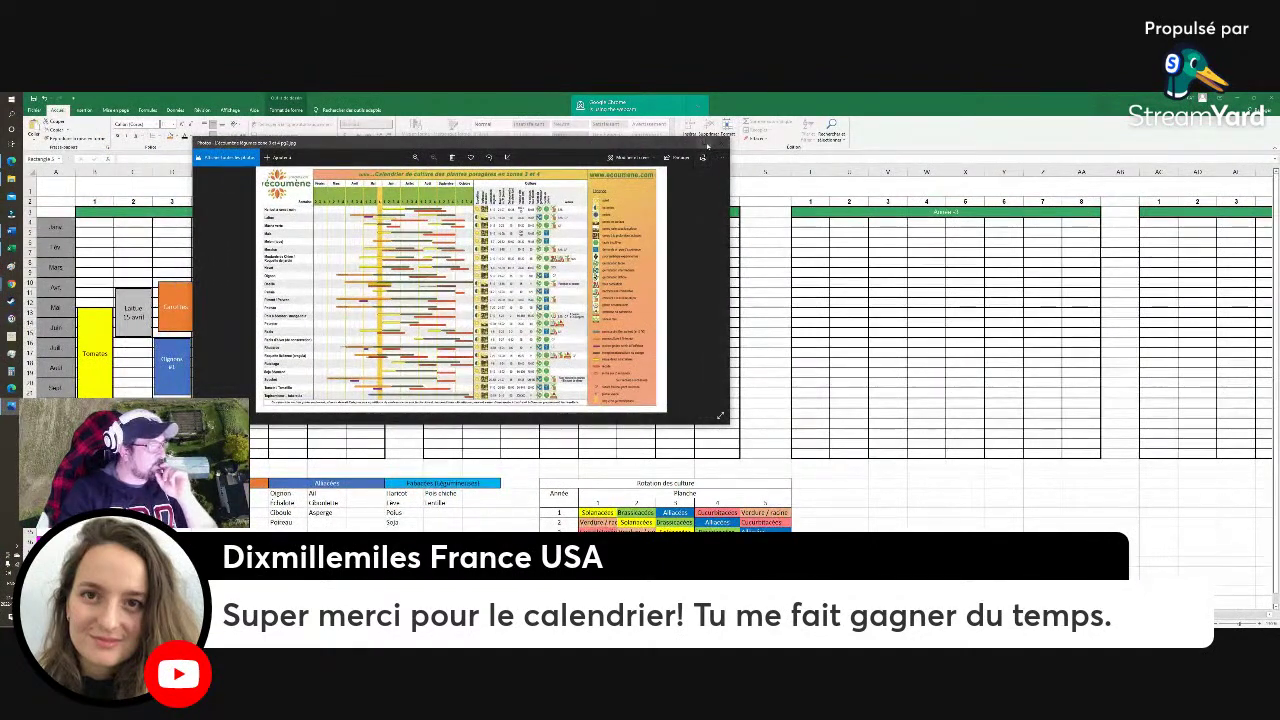
double_click(705, 141)
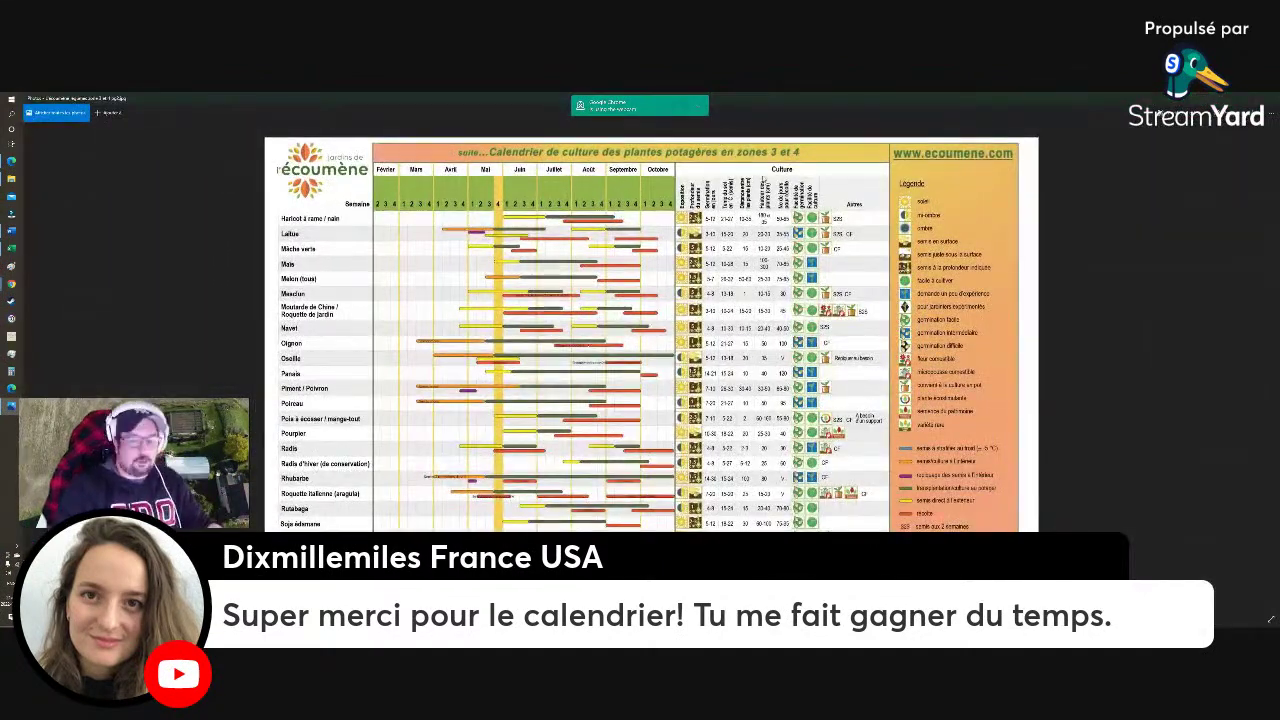
Examine the calendar's sowing and harvest bars, the growing data for each crop, and the legend
scroll(594, 267, up, 1)
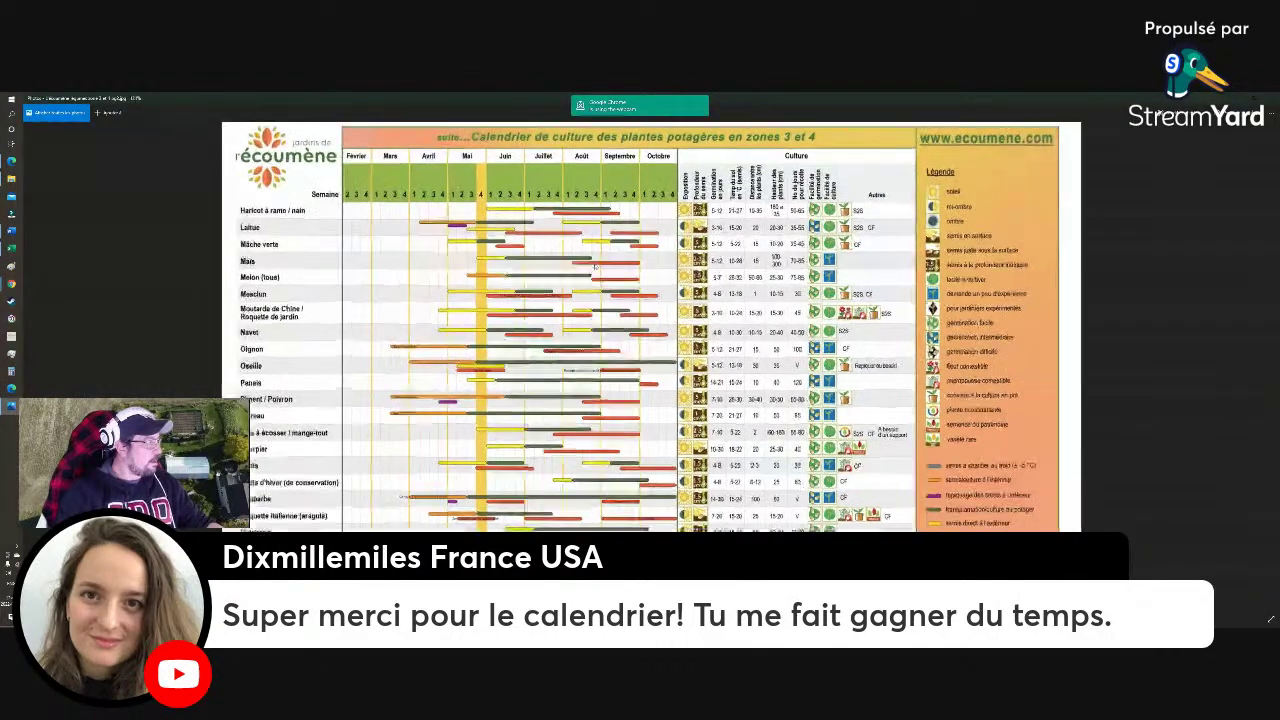
scroll(594, 267, up, 4)
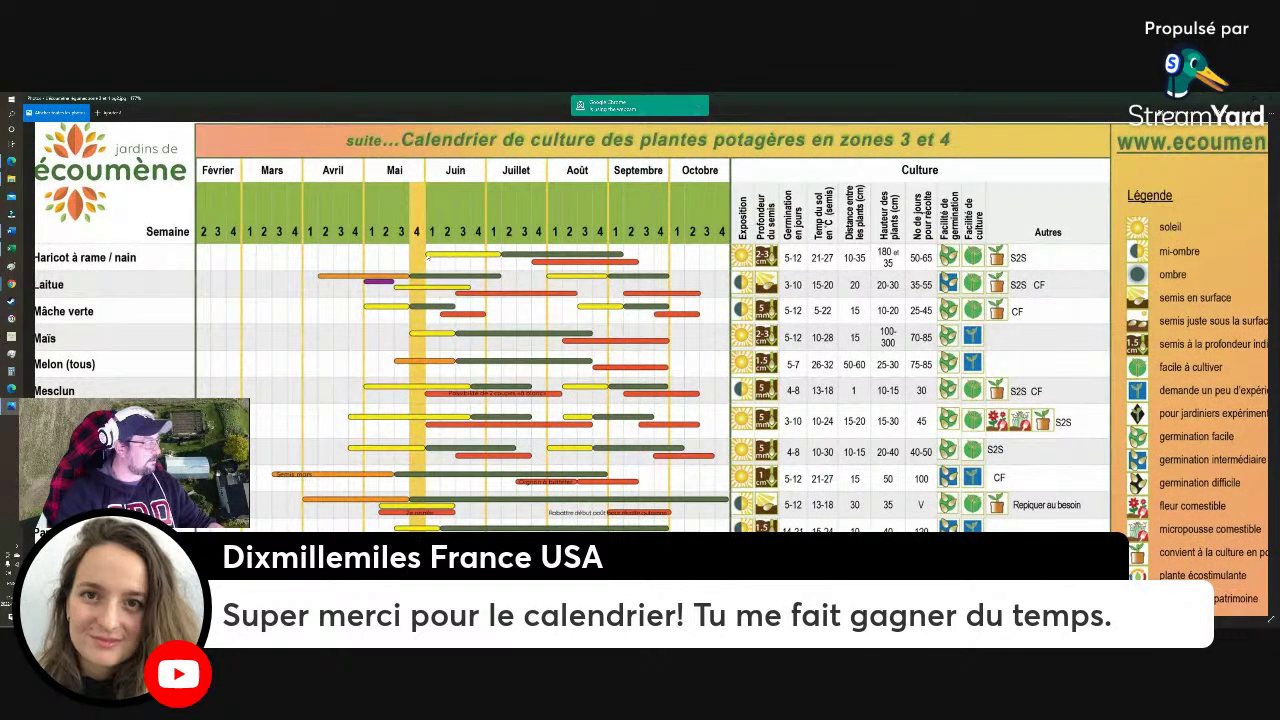
scroll(300, 280, left, 1)
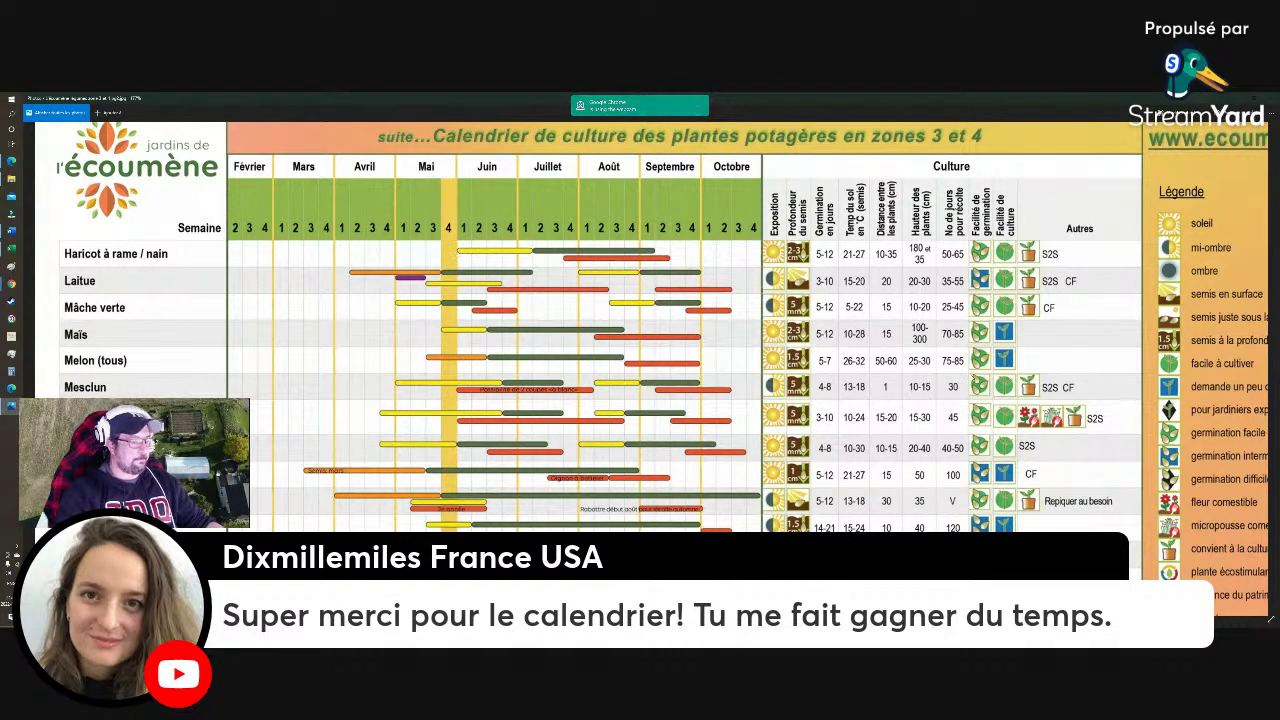
scroll(650, 350, down, 3)
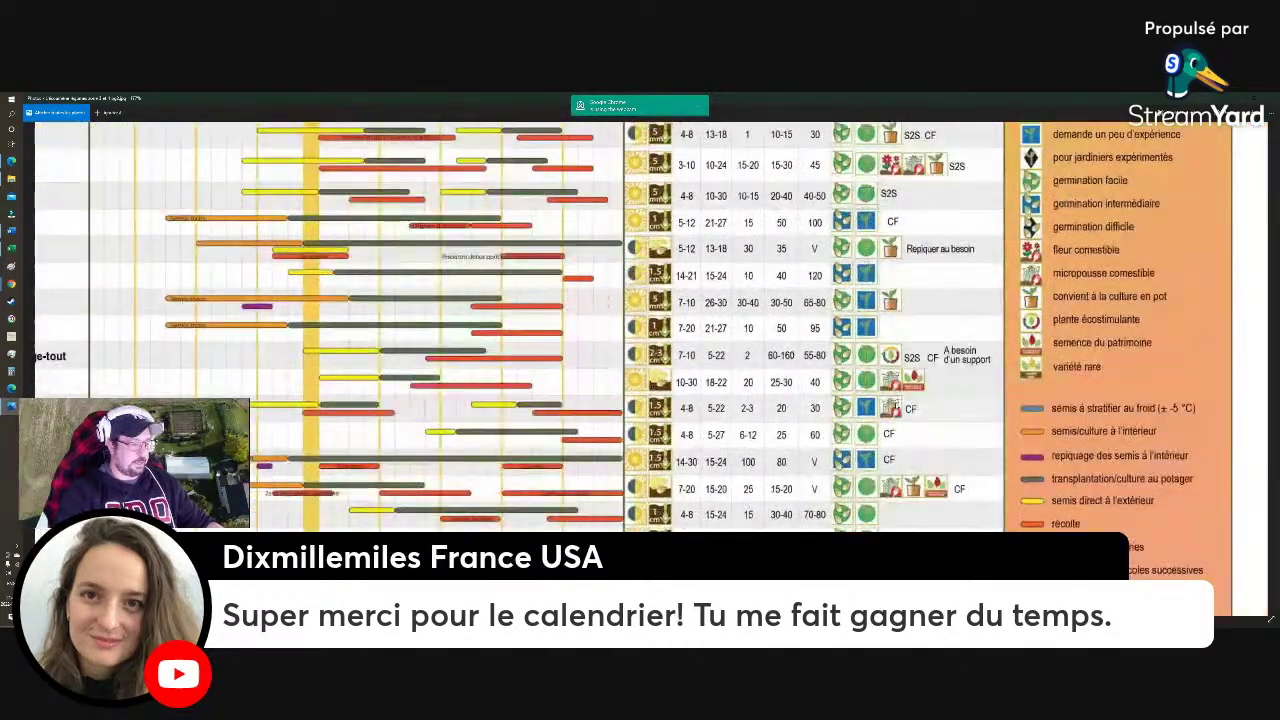
scroll(618, 348, down, 1)
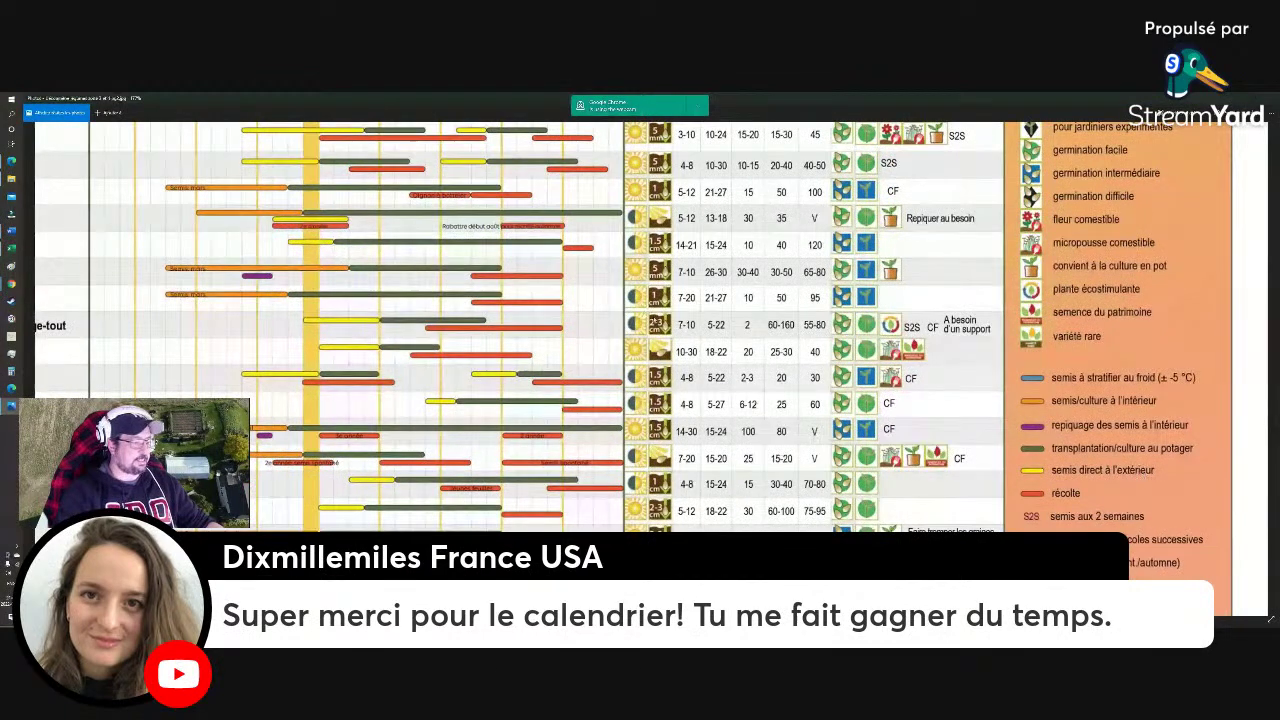
scroll(478, 312, up, 5)
scroll(478, 312, left, 3)
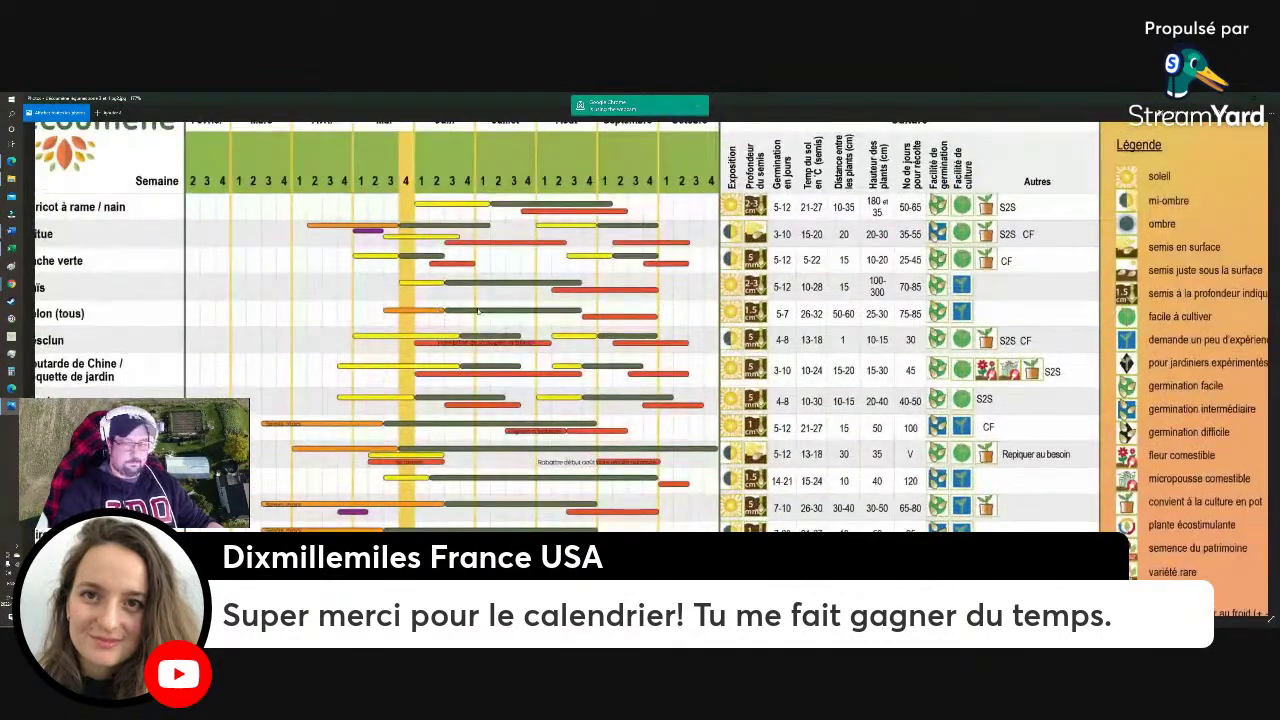
scroll(477, 312, up, 1)
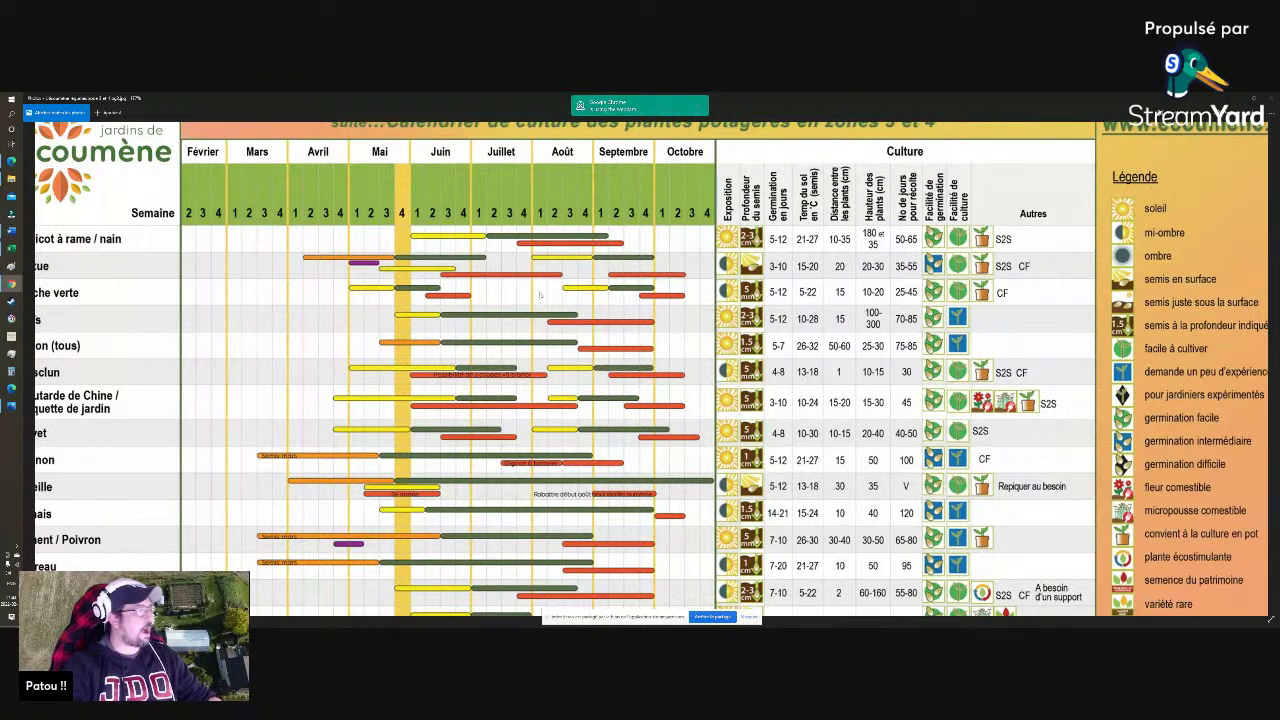
Compare the legend's line colours with the crop rows from Haricot to Tomate / Tomatillo, and study the Laitue bars up close
scroll(539, 295, down, 4)
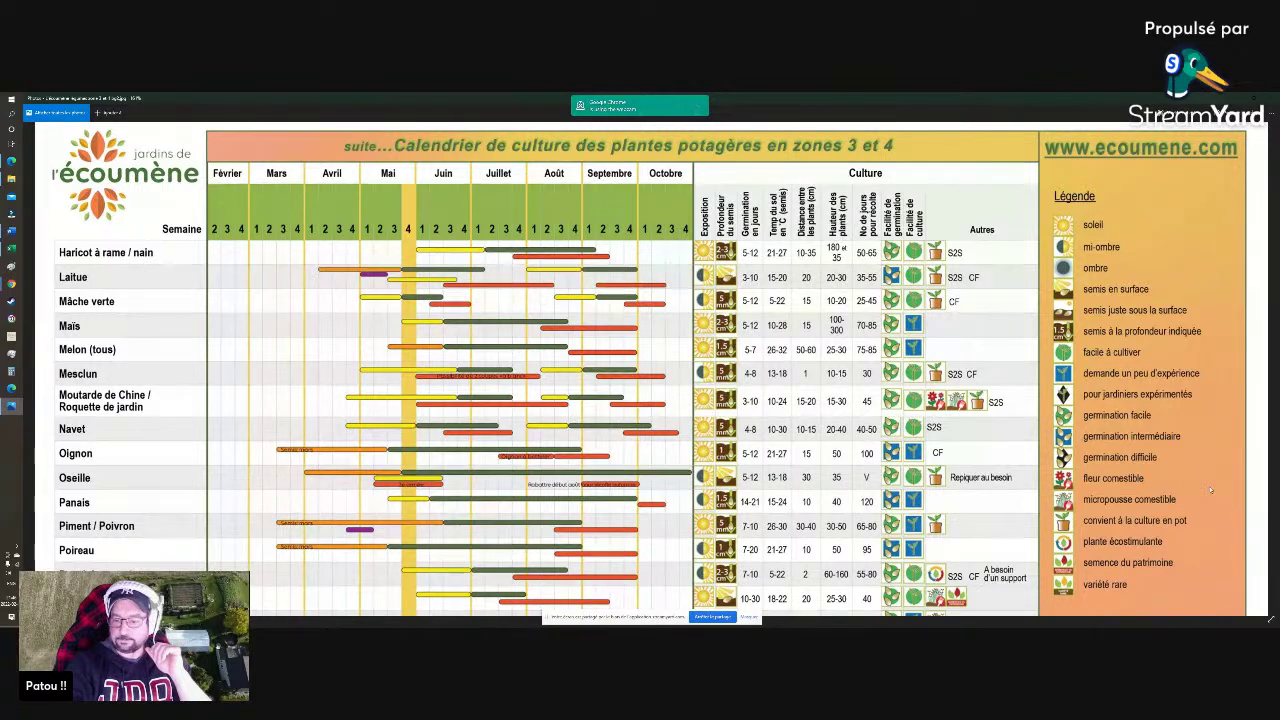
scroll(1206, 488, down, 2)
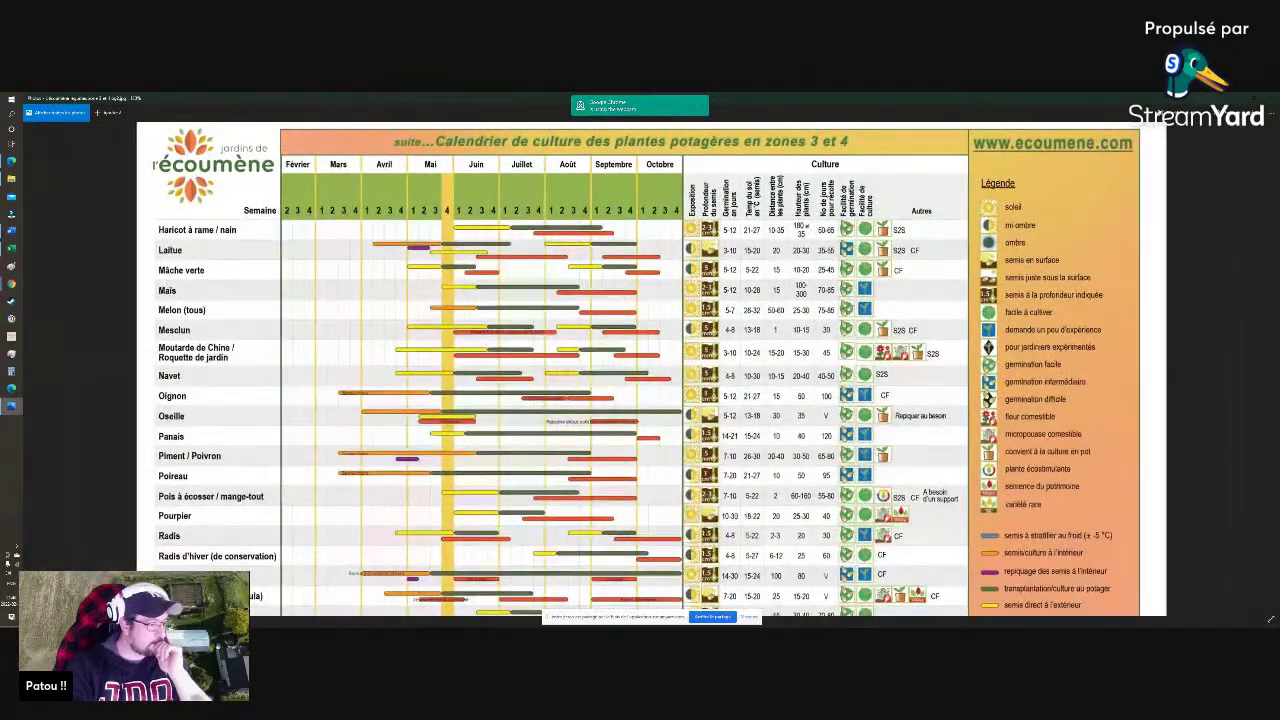
scroll(903, 470, down, 2)
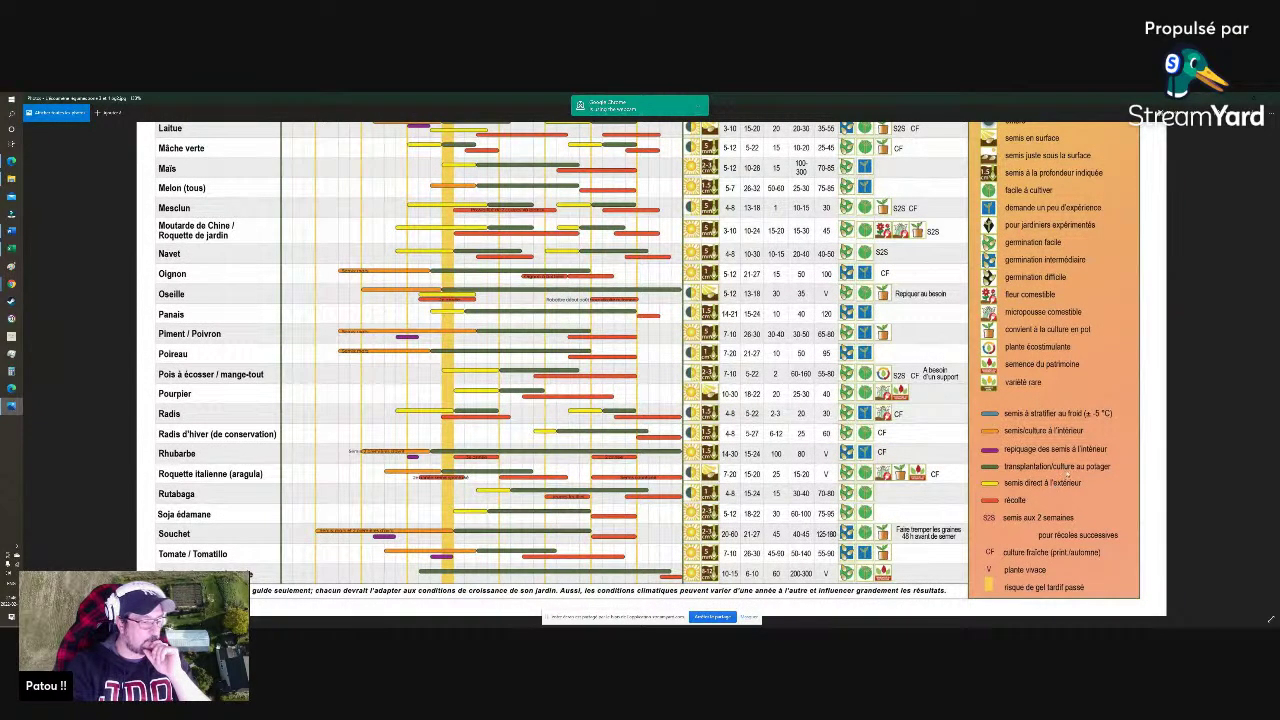
scroll(604, 319, up, 5)
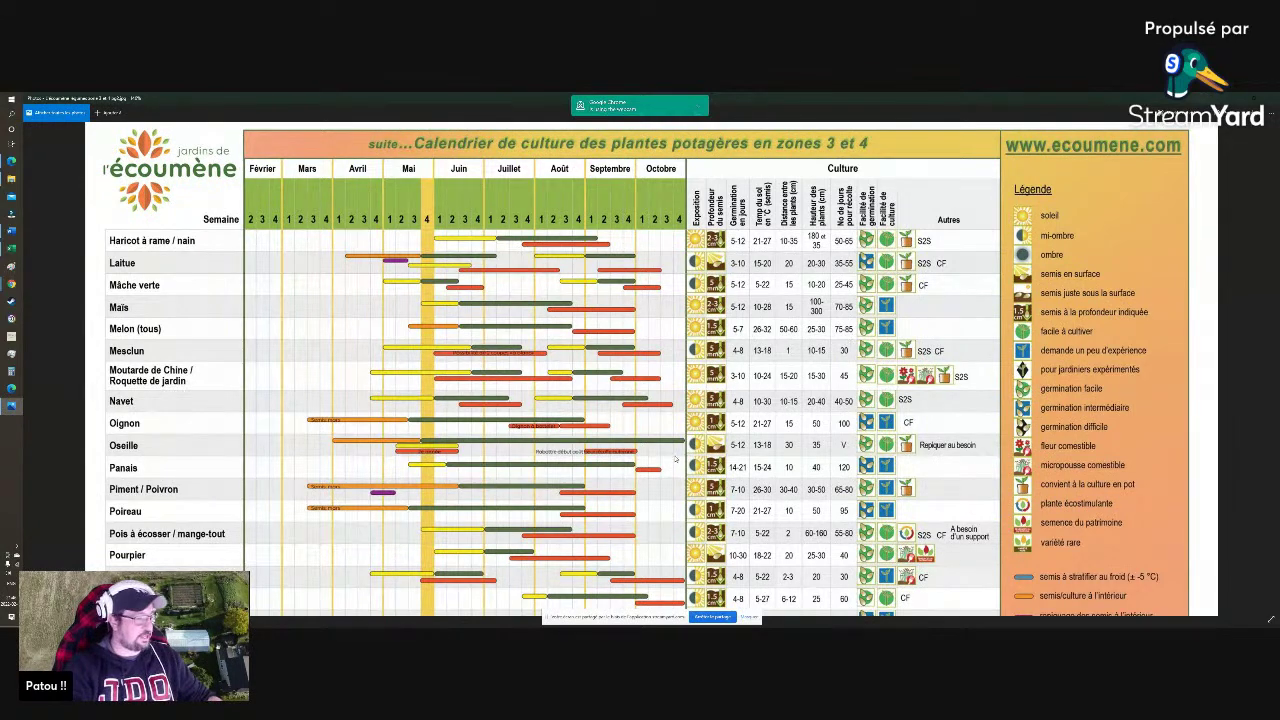
scroll(676, 459, down, 3)
scroll(587, 289, up, 1)
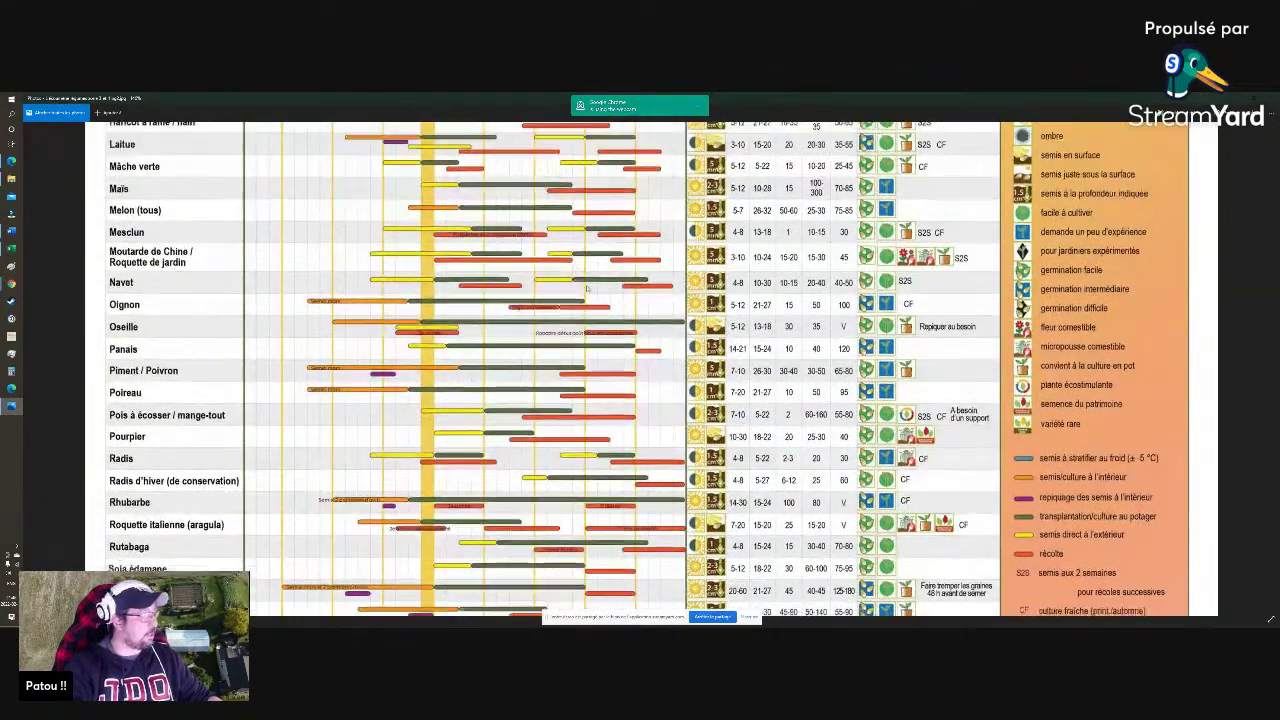
scroll(587, 289, up, 3)
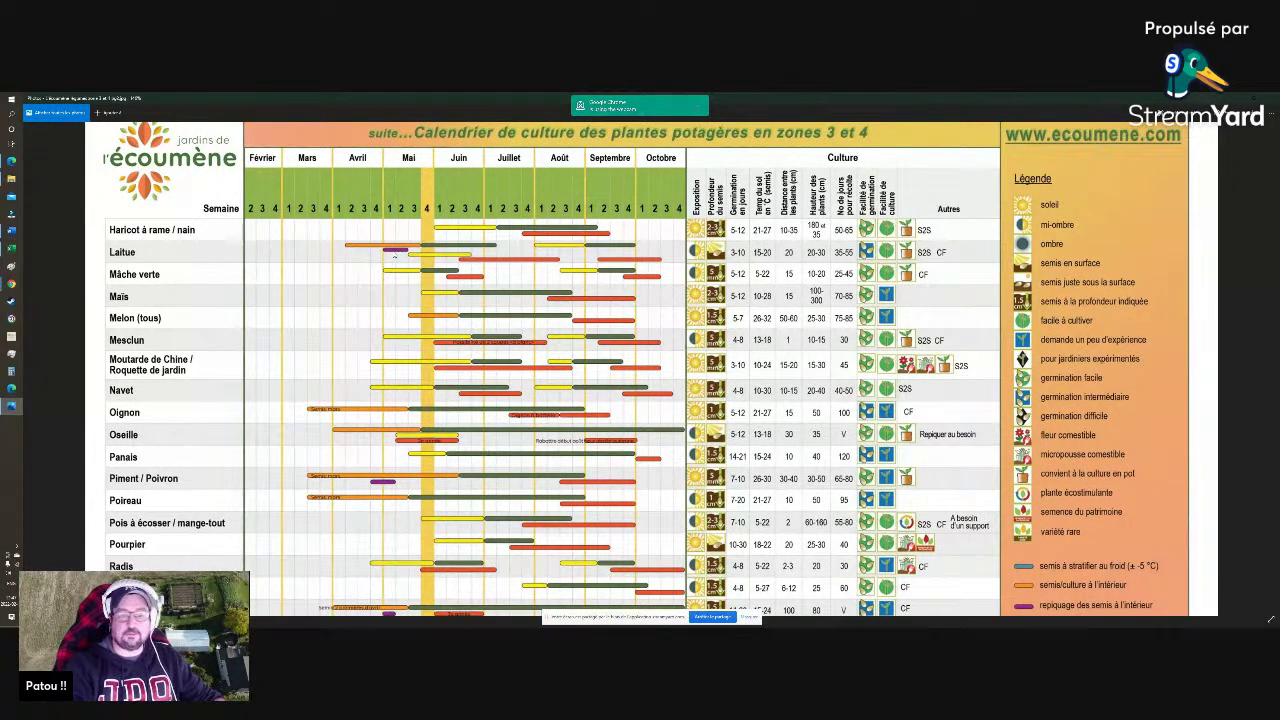
scroll(388, 254, up, 2)
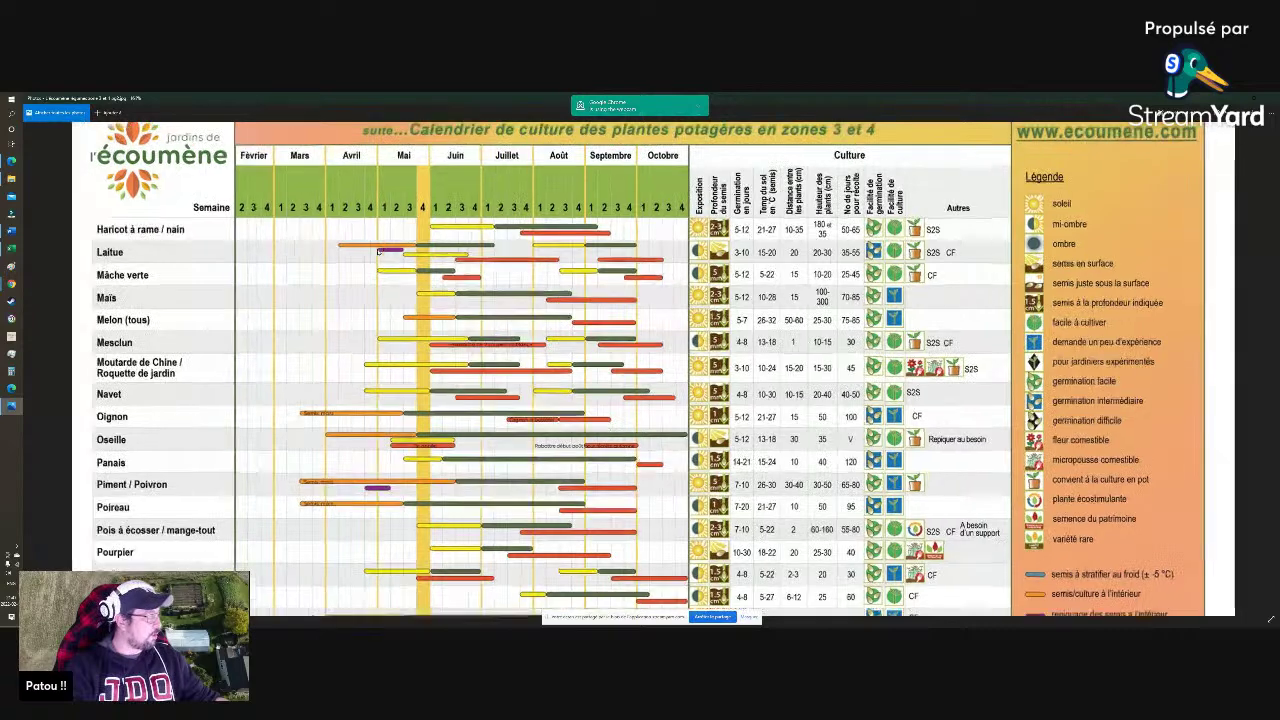
scroll(378, 251, up, 2)
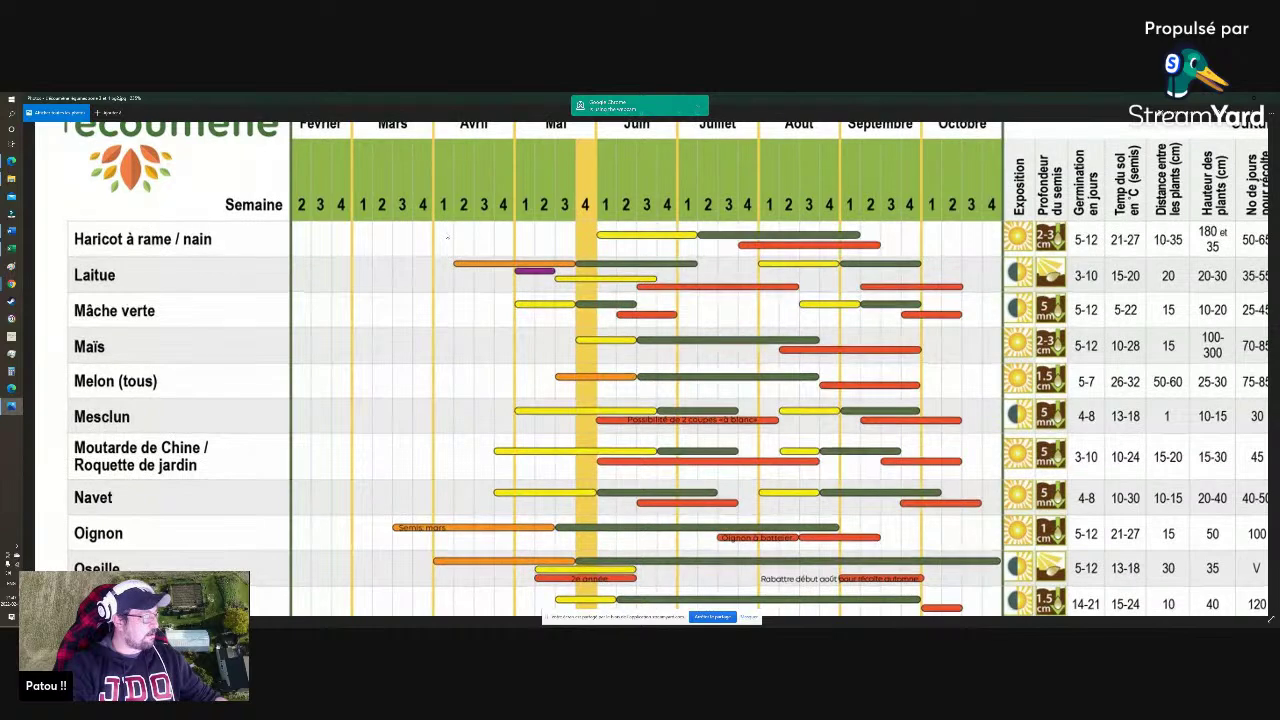
scroll(446, 304, up, 1)
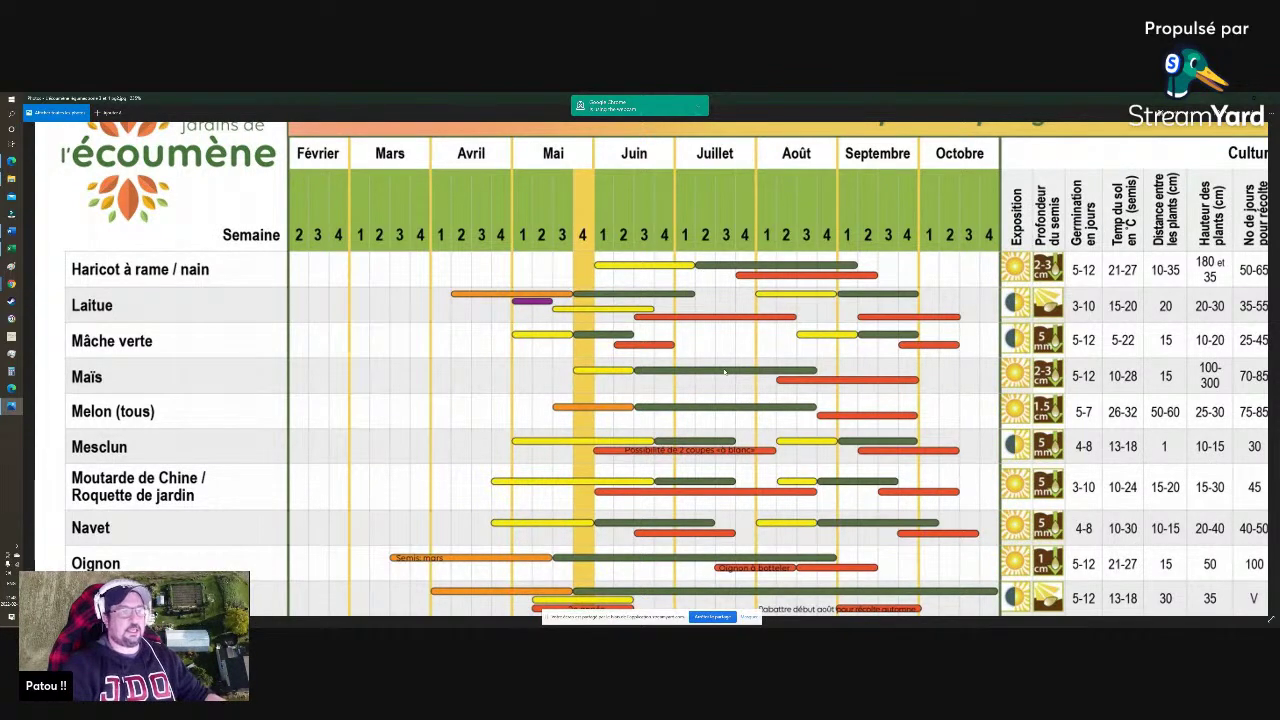
Switch from the growing calendar back to the Excel workbook and shift the first year's Laitue block up to start in early April
scroll(698, 345, down, 2)
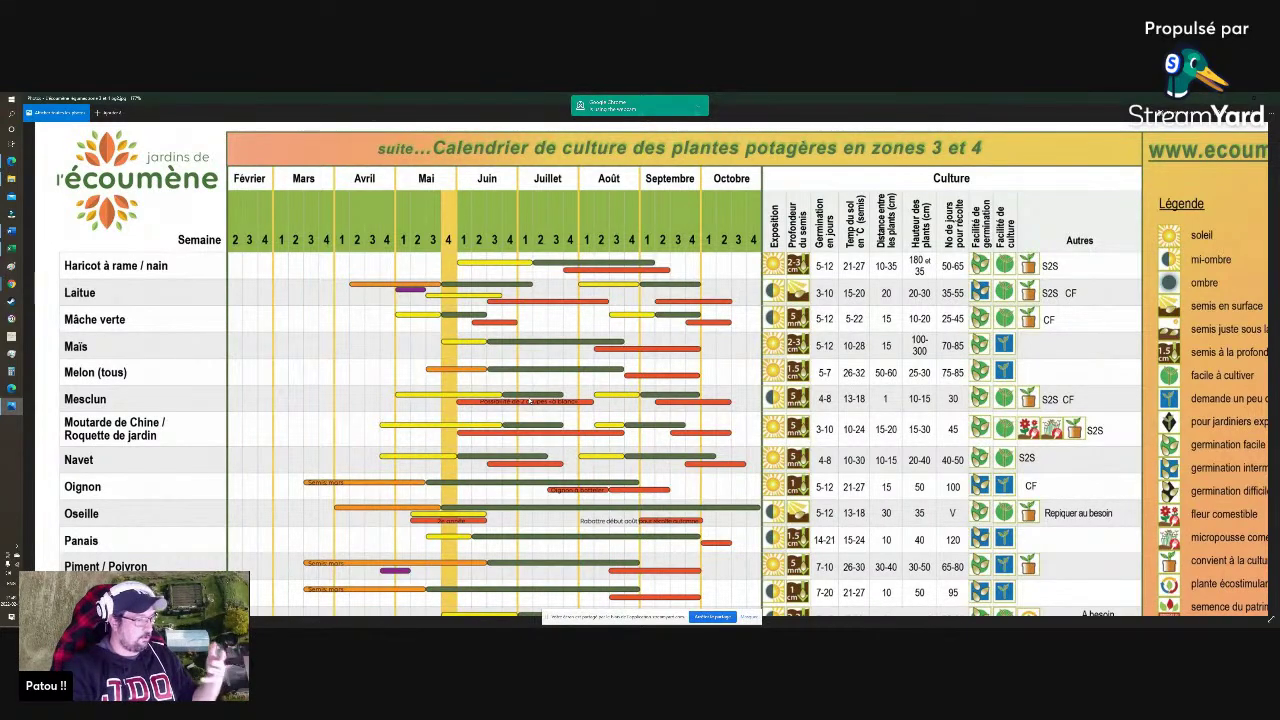
scroll(590, 425, down, 1)
scroll(590, 410, down, 1)
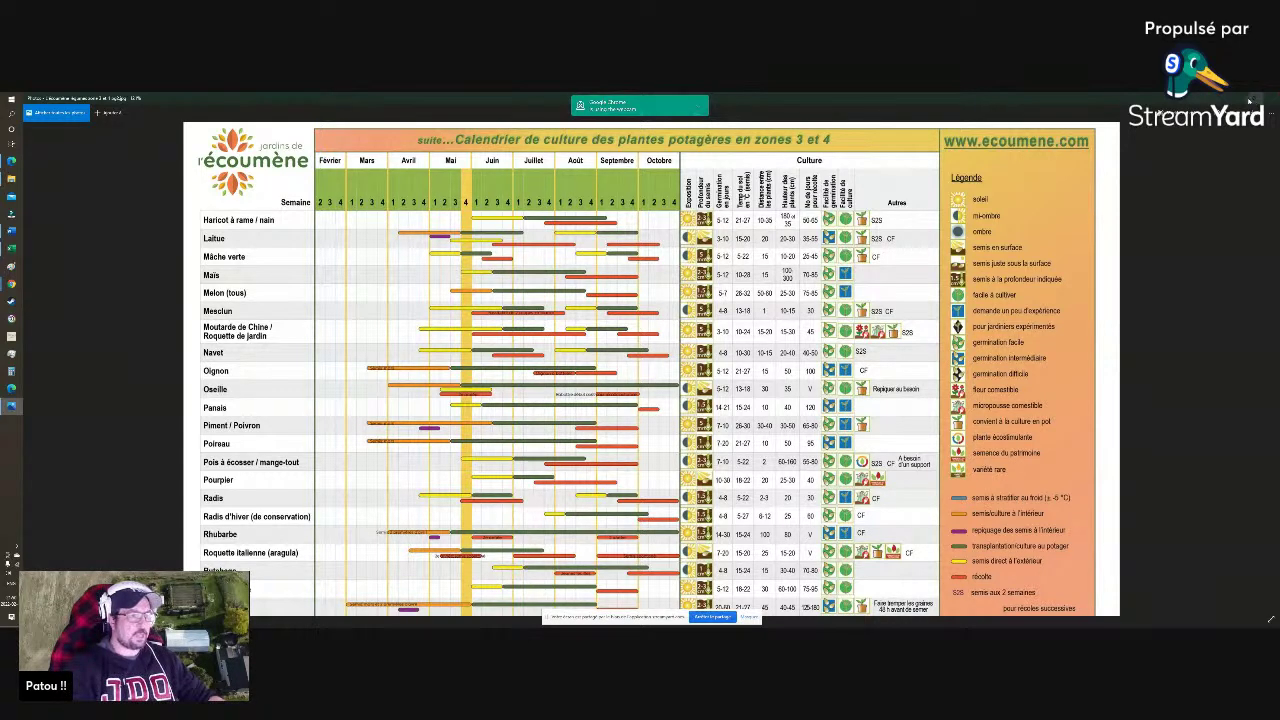
key(alt+Tab)
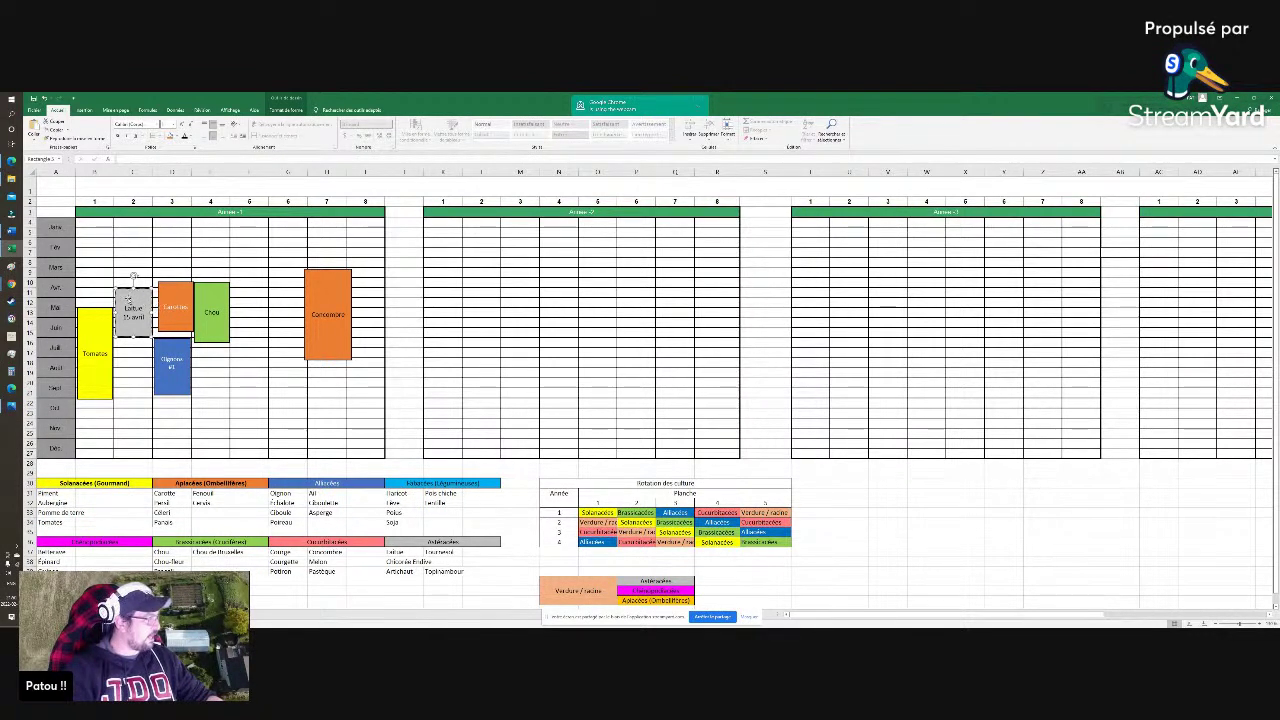
mouse_move(127, 298)
mouse_down()
mouse_move(146, 284)
mouse_move(143, 259)
mouse_move(146, 293)
mouse_move(128, 287)
mouse_up()
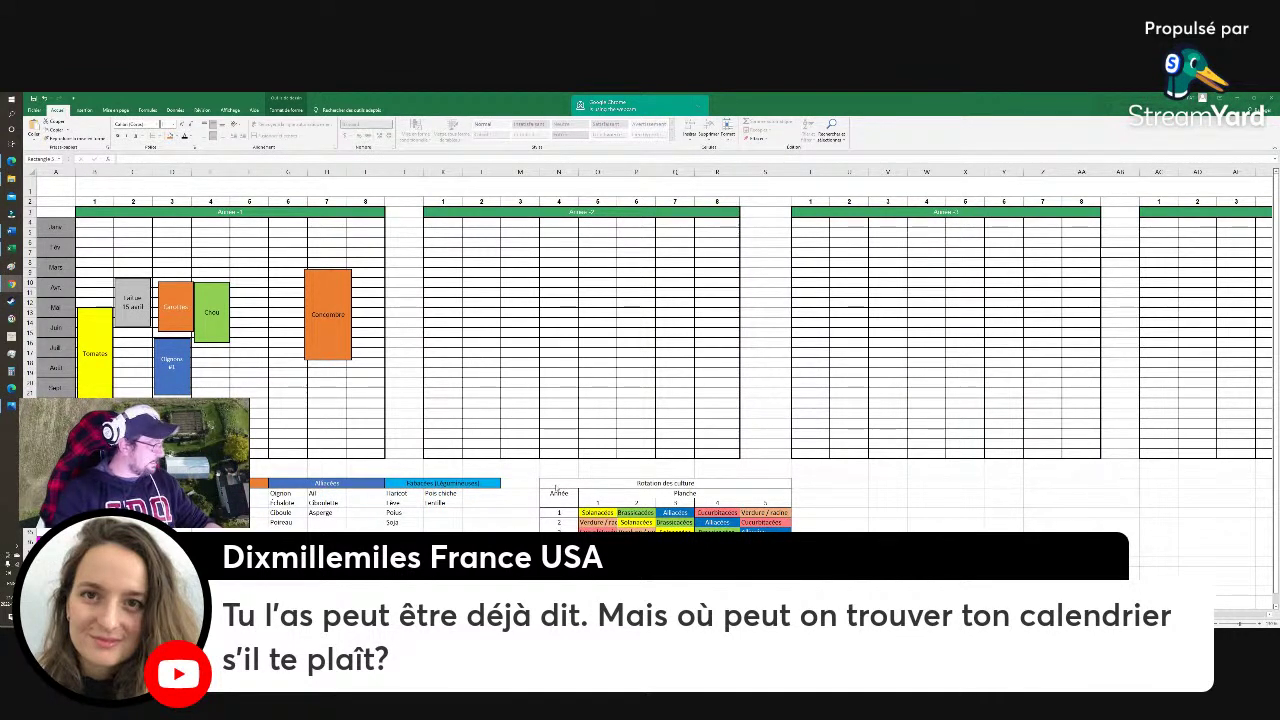
scroll(428, 452, down, 2)
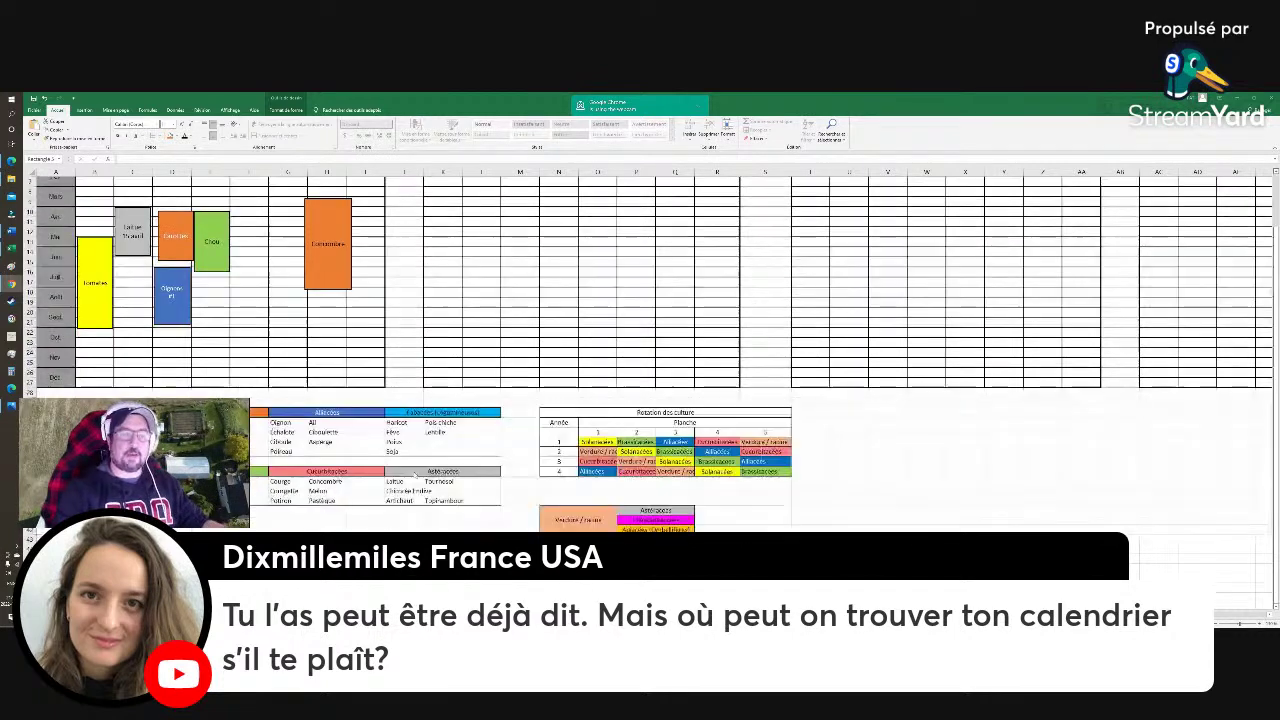
scroll(428, 452, up, 2)
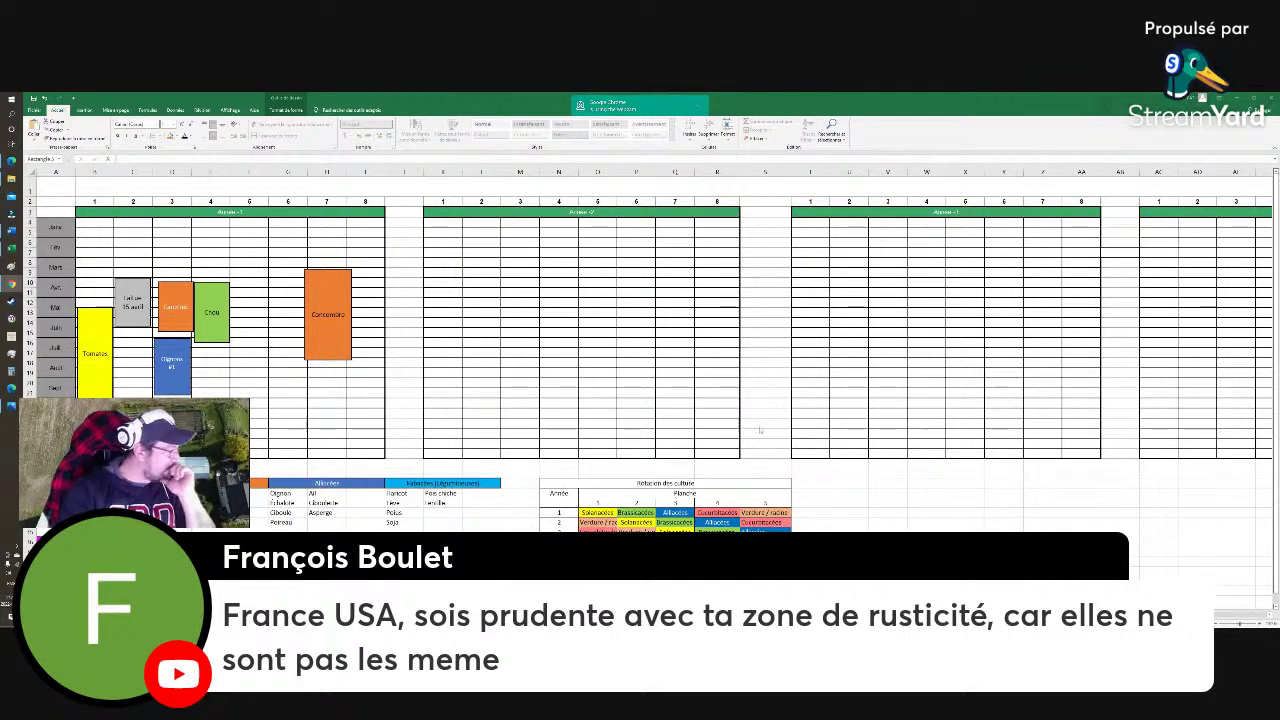
click(133, 302)
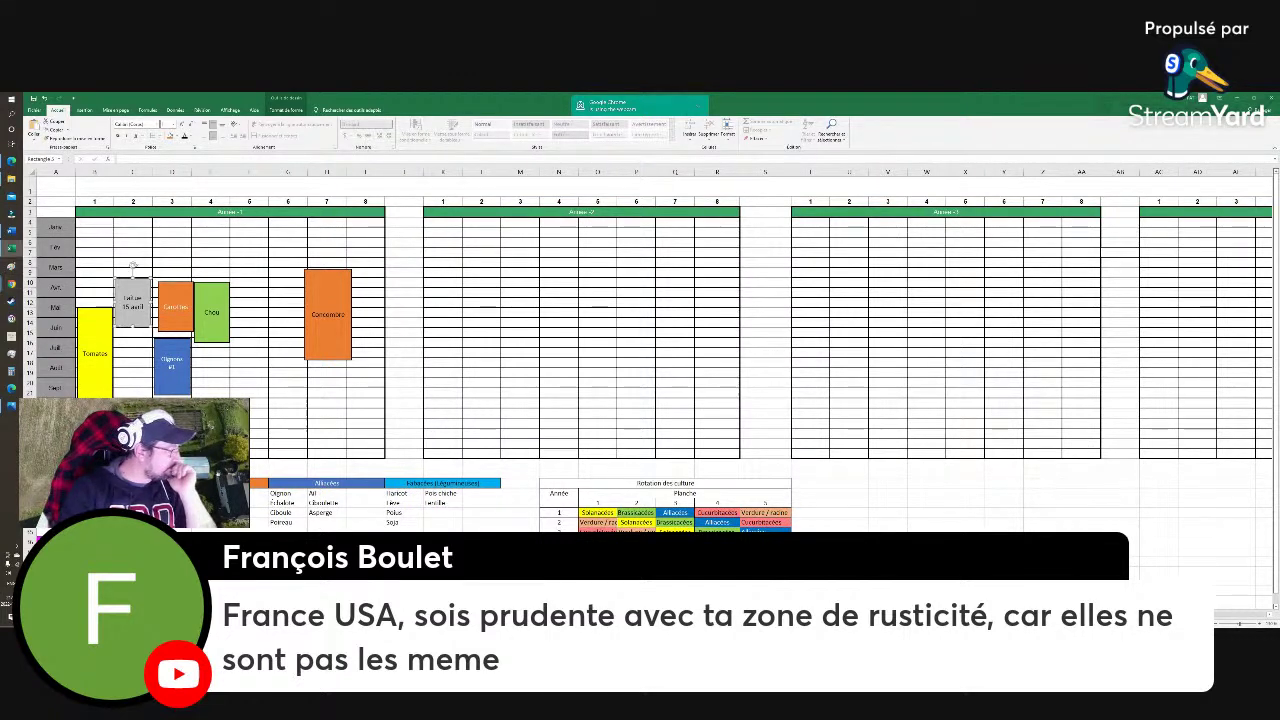
Open the Zone 5a / 5b planting sheet and examine its monthly sowing, transplanting and harvest entries from January to June
key(ctrl+Page_Down)
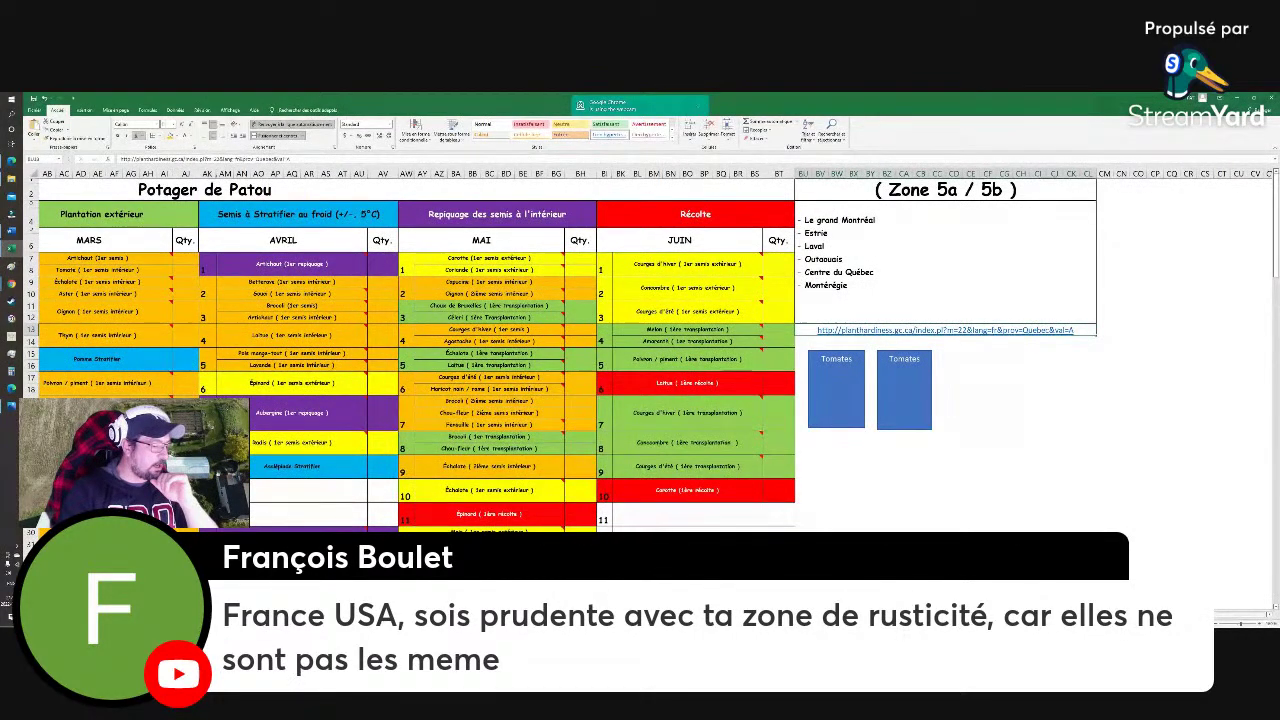
scroll(658, 393, left, 1)
scroll(675, 440, left, 5)
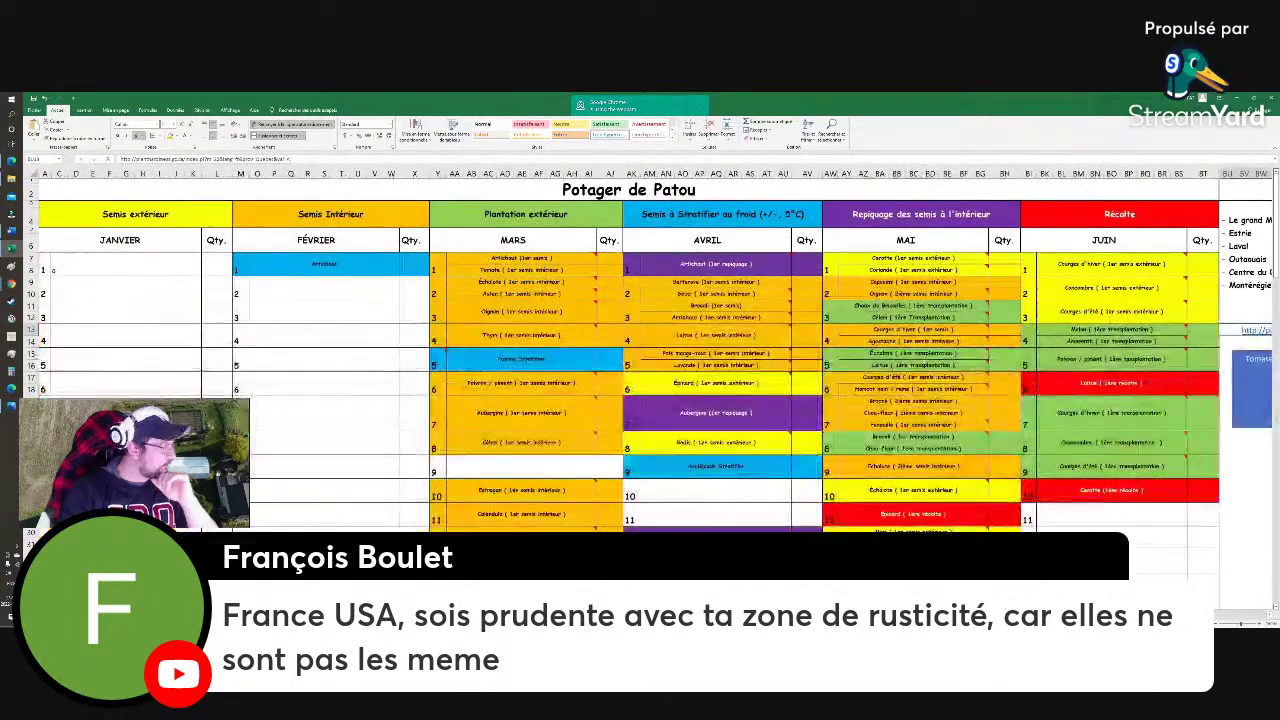
scroll(675, 440, down, 6)
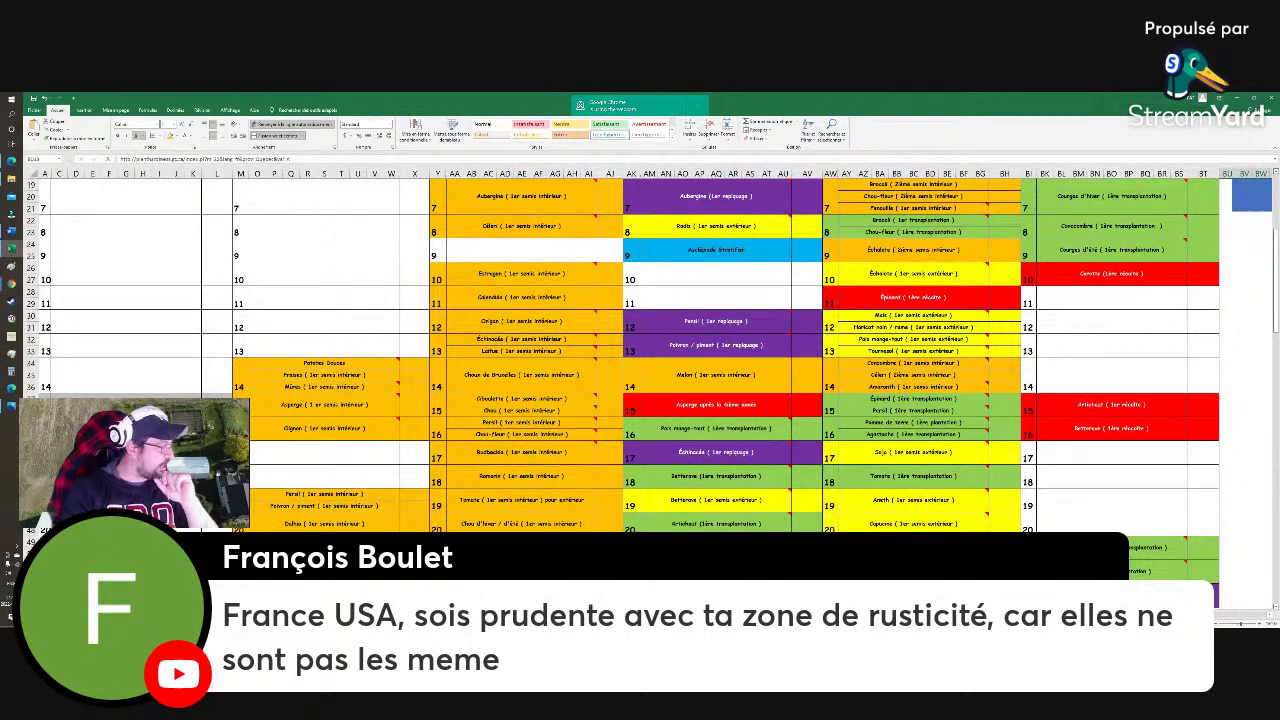
Open the planting sheet covering Mauricie, Lanaudière and Laurentides, and examine its crop entries by month and day
key(ctrl+Page_Down)
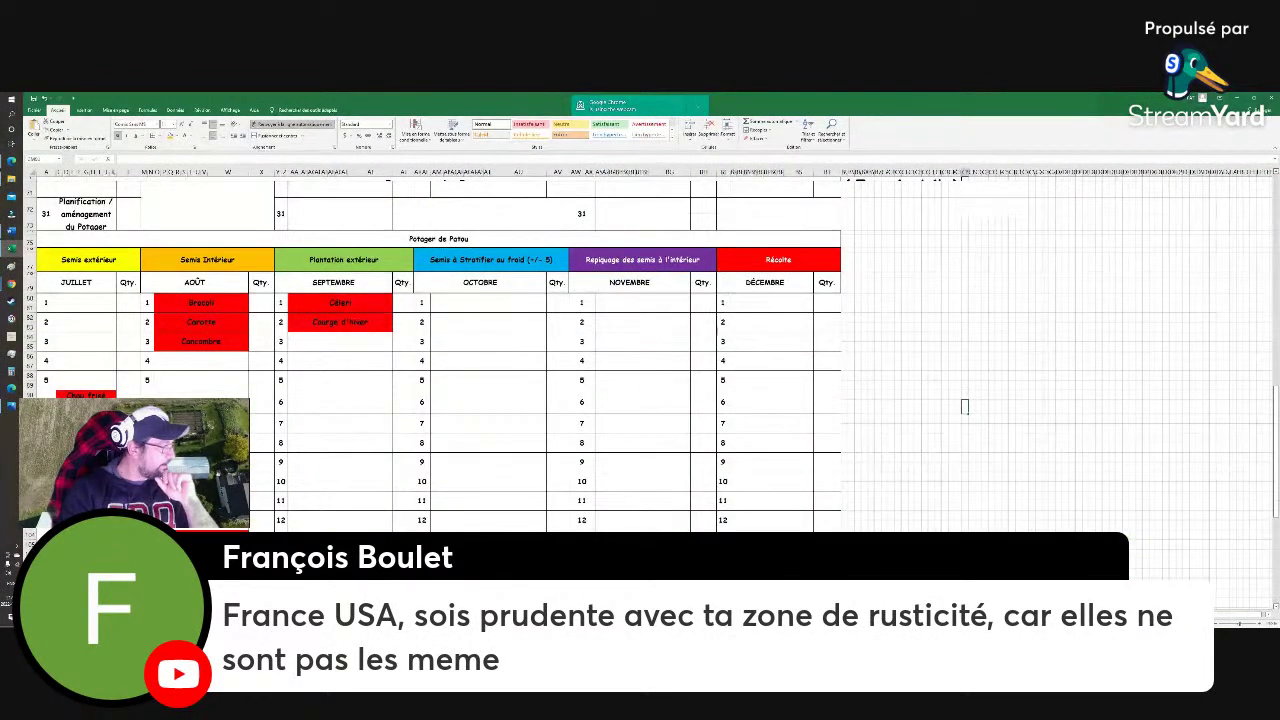
scroll(393, 440, up, 15)
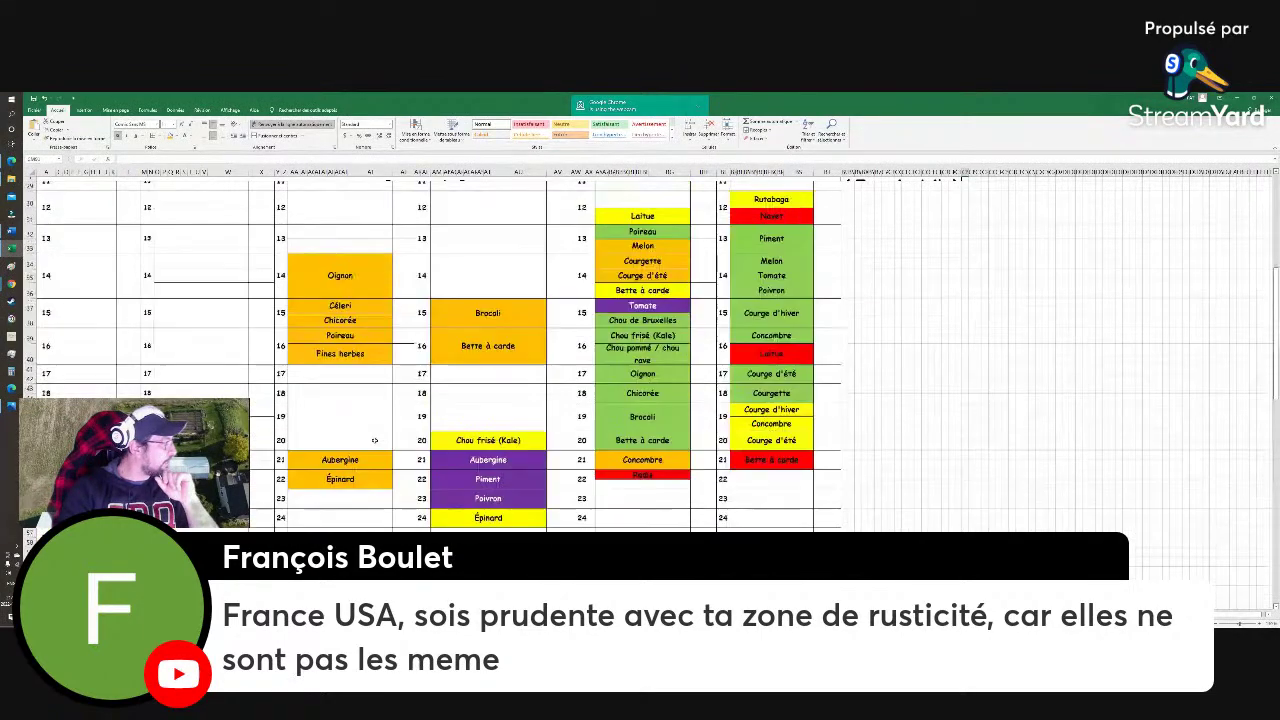
scroll(356, 369, up, 10)
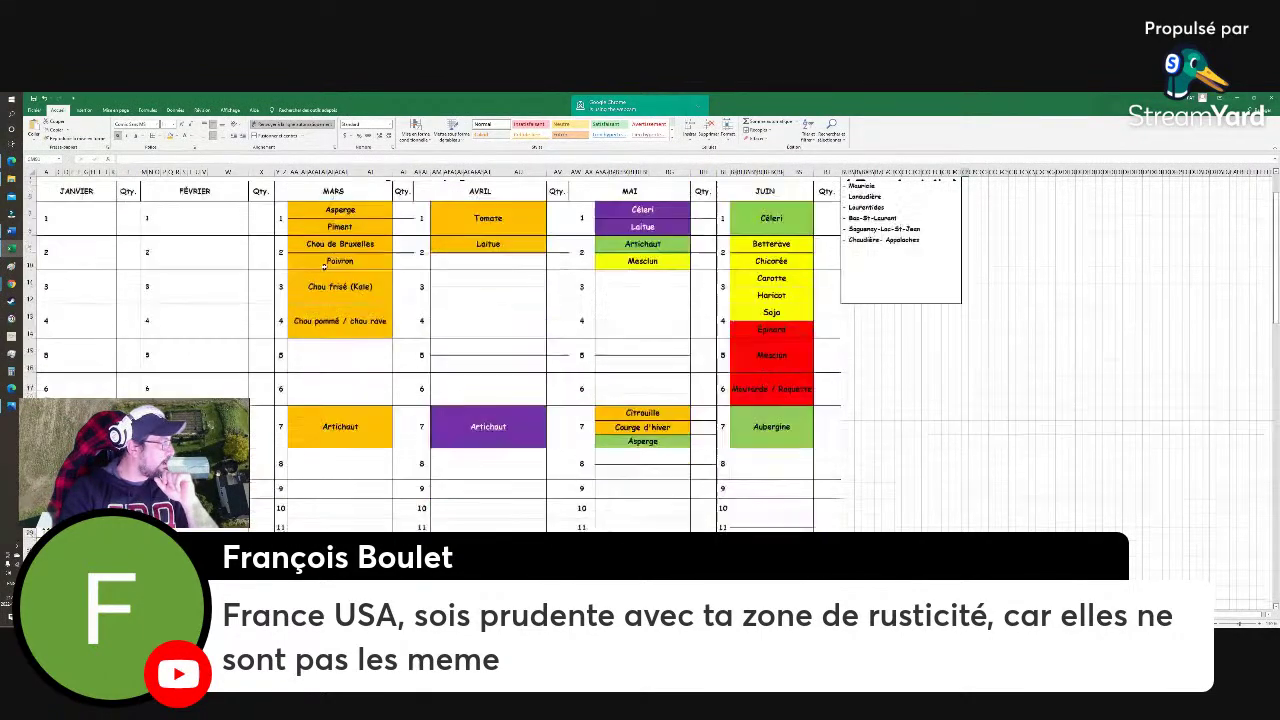
scroll(339, 422, down, 4)
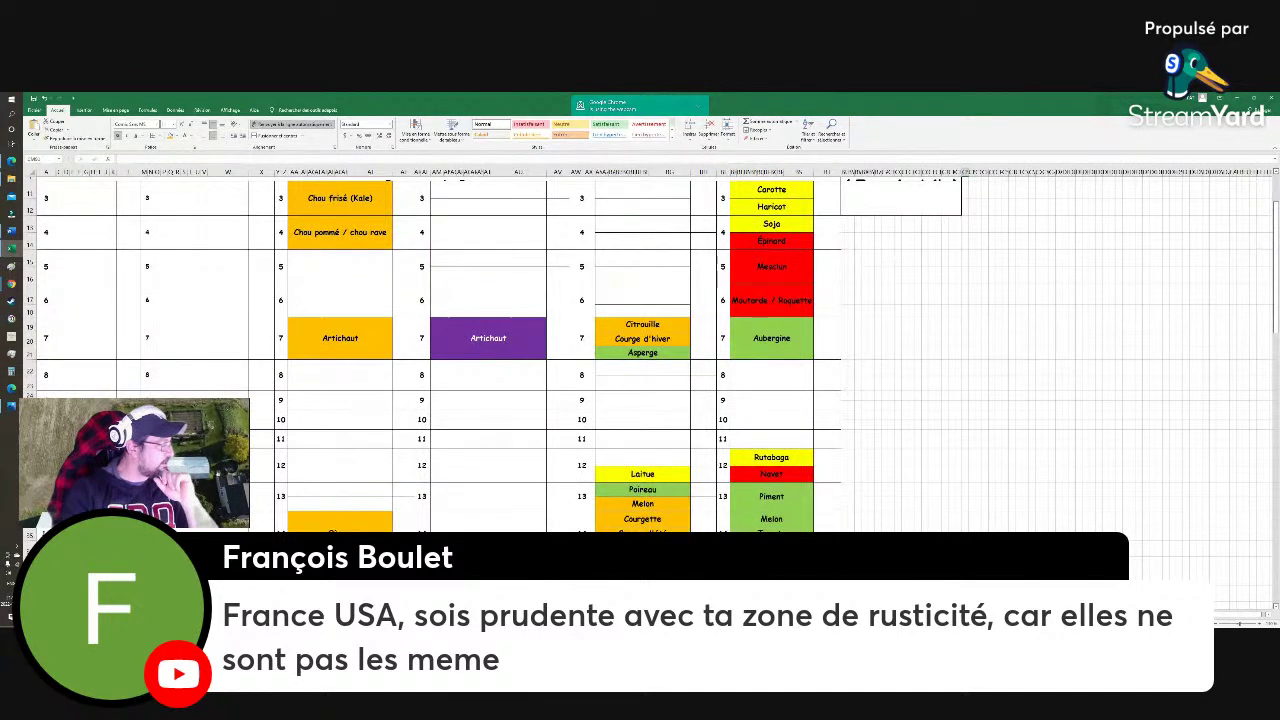